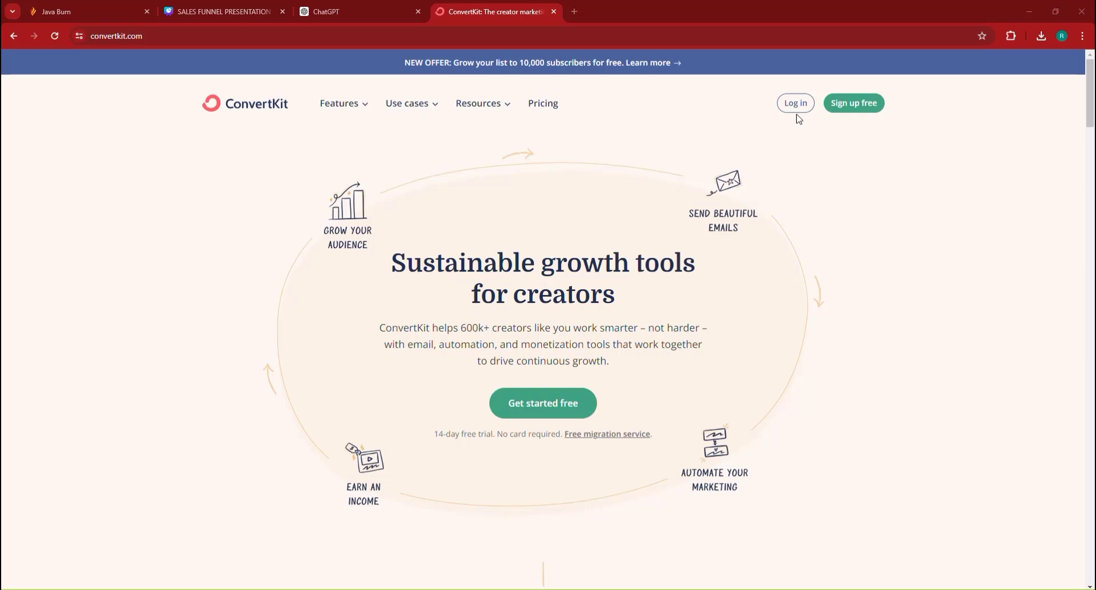
Step: Log in to the ConvertKit account from convertkit.com
click(797, 108)
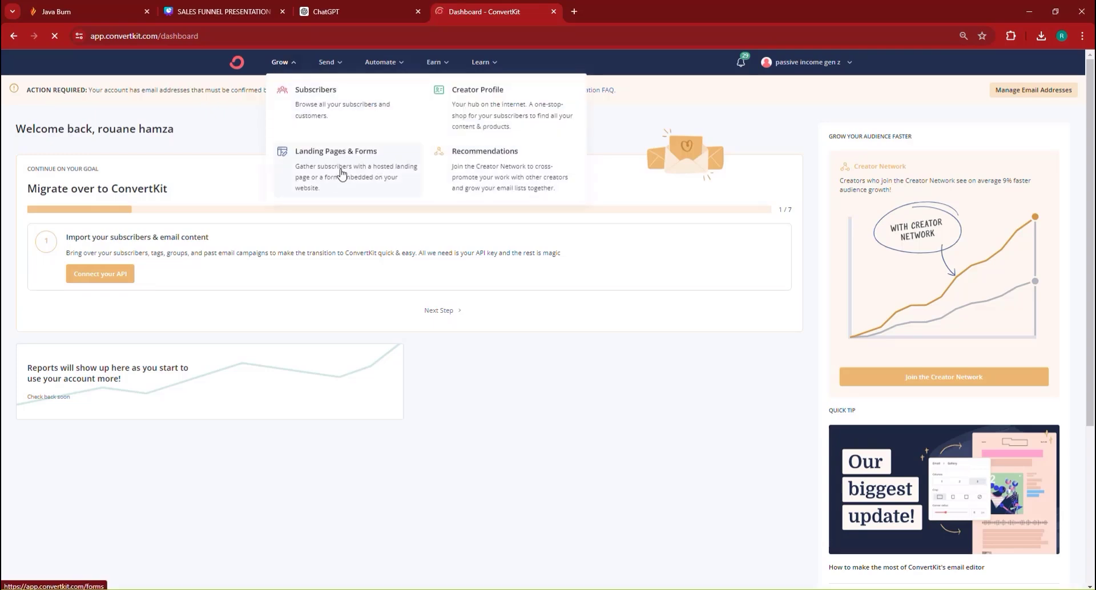
Step: Create a new hosted Landing Page from Grow > Landing Pages & Forms
click(342, 174)
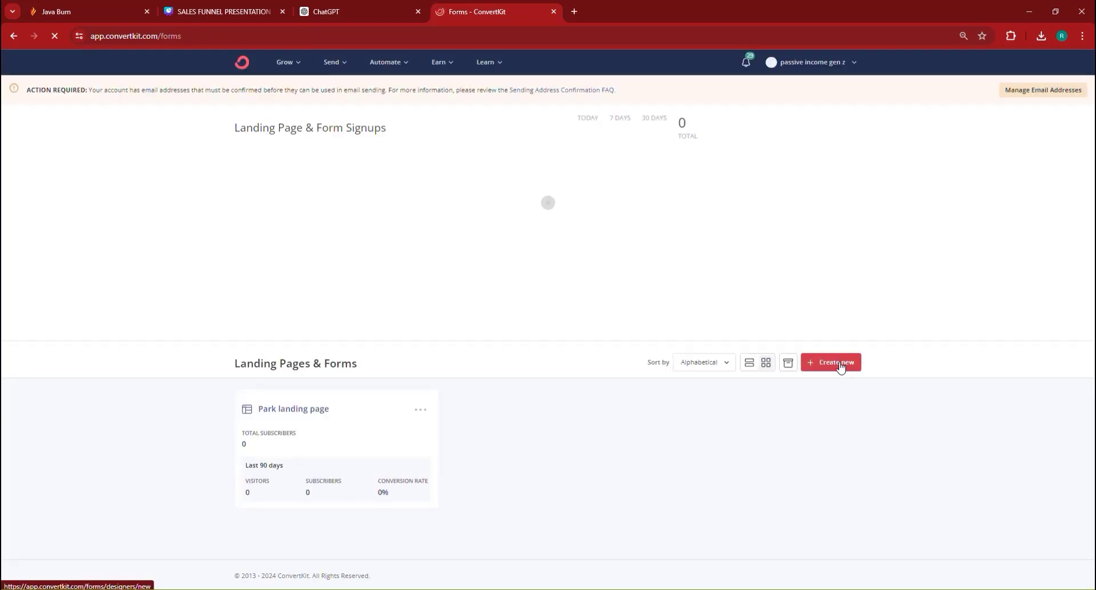
click(839, 367)
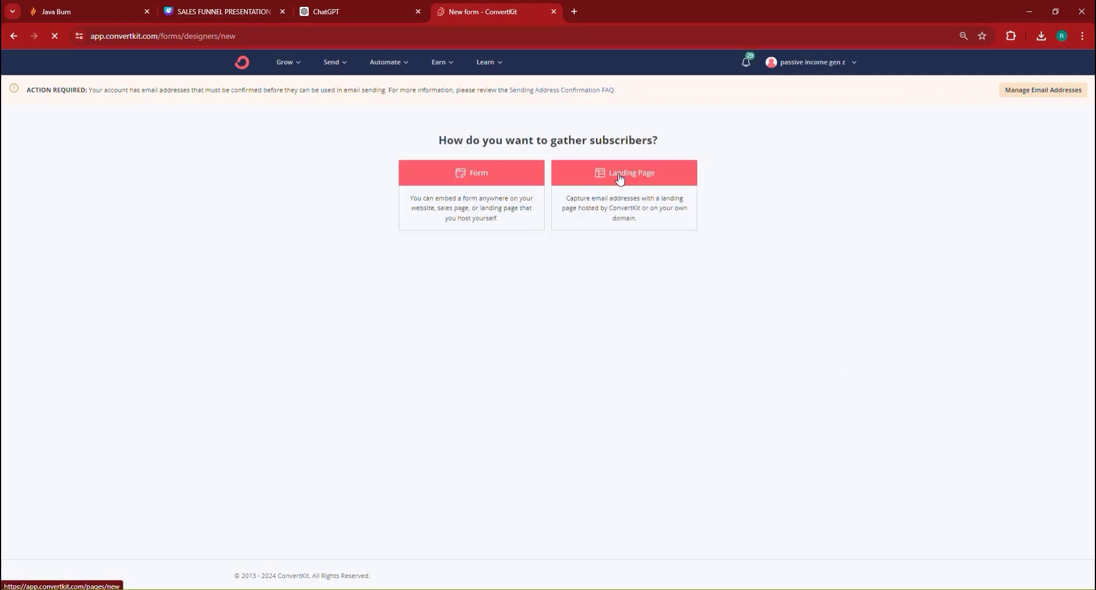
click(620, 179)
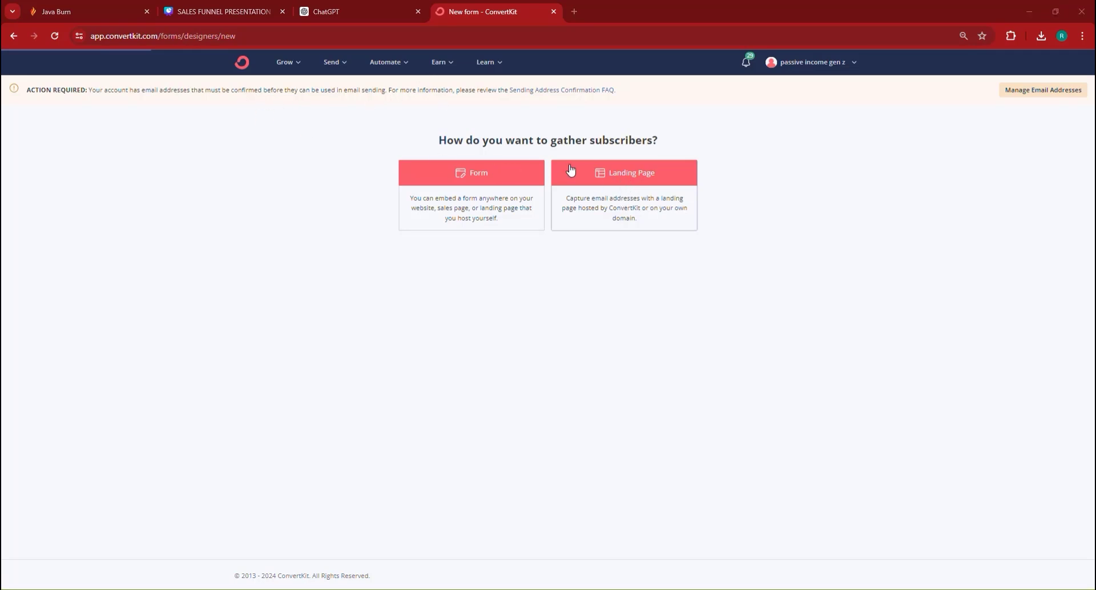
click(613, 182)
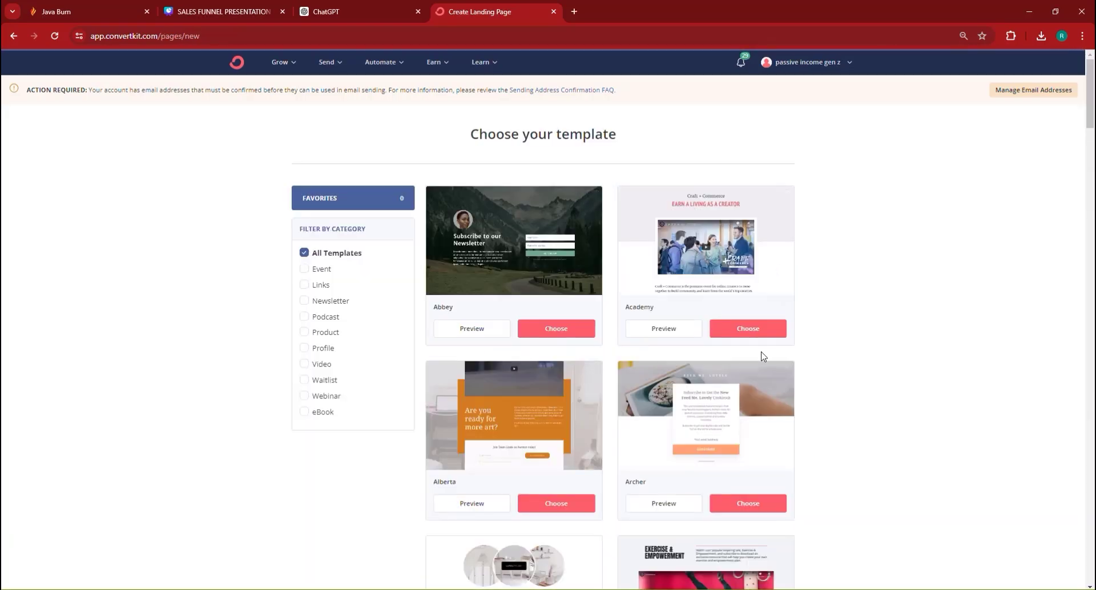
scroll(762, 354, down, 1)
scroll(763, 354, down, 4)
scroll(748, 323, down, 5)
scroll(745, 323, down, 4)
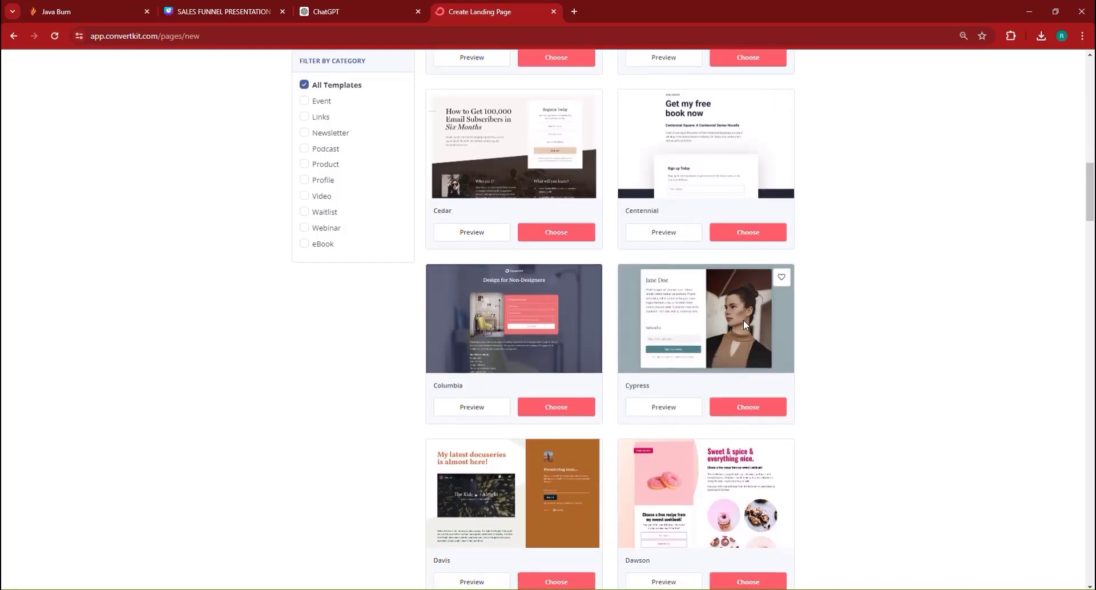
scroll(744, 324, down, 4)
scroll(748, 326, down, 5)
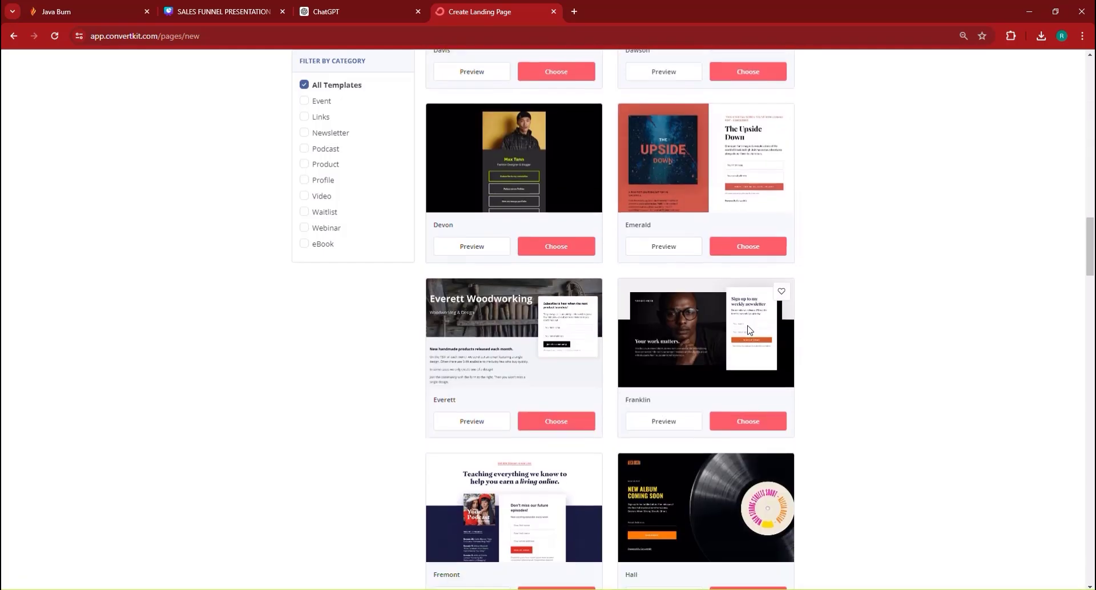
scroll(749, 330, down, 3)
scroll(750, 330, down, 2)
scroll(845, 306, down, 4)
scroll(853, 301, down, 4)
scroll(855, 300, down, 5)
scroll(855, 300, down, 2)
scroll(856, 300, down, 4)
scroll(856, 301, down, 4)
scroll(855, 301, down, 3)
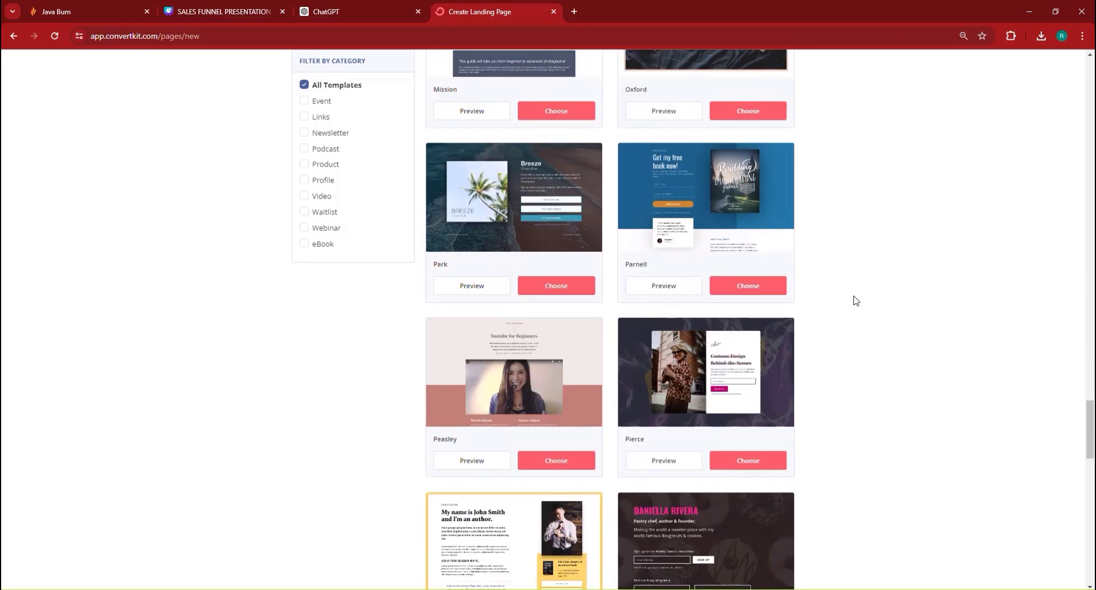
scroll(856, 299, down, 3)
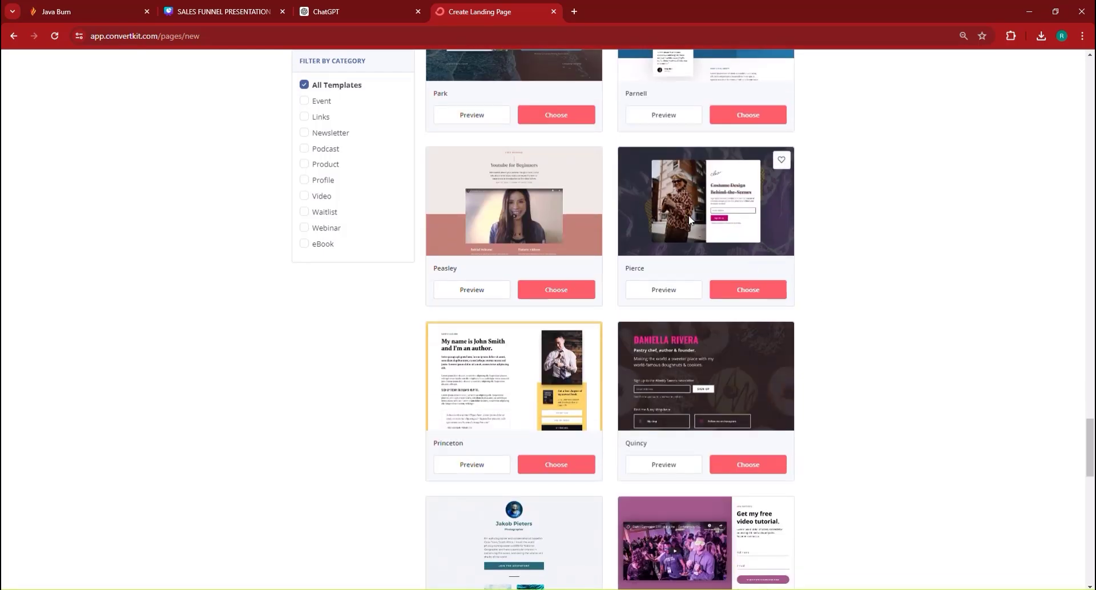
scroll(874, 241, down, 5)
scroll(875, 241, down, 2)
scroll(875, 240, down, 3)
scroll(876, 240, down, 5)
scroll(876, 239, down, 2)
scroll(876, 240, up, 5)
scroll(874, 238, up, 7)
scroll(876, 237, up, 3)
scroll(877, 236, up, 3)
scroll(811, 329, up, 1)
scroll(850, 326, up, 2)
scroll(878, 326, up, 3)
scroll(878, 327, up, 4)
scroll(878, 327, up, 1)
scroll(878, 326, up, 4)
scroll(877, 323, up, 4)
scroll(877, 323, up, 1)
scroll(876, 323, up, 4)
scroll(876, 323, up, 3)
scroll(876, 323, up, 4)
scroll(876, 323, up, 4)
scroll(877, 323, up, 1)
scroll(876, 323, up, 3)
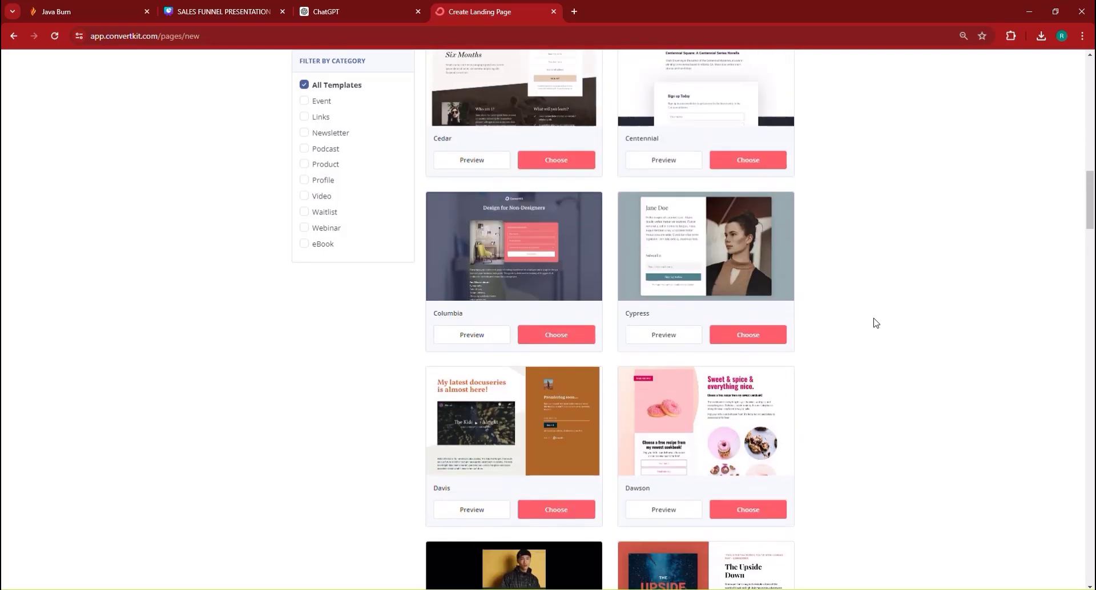
scroll(877, 323, up, 2)
scroll(876, 323, up, 6)
scroll(876, 323, up, 4)
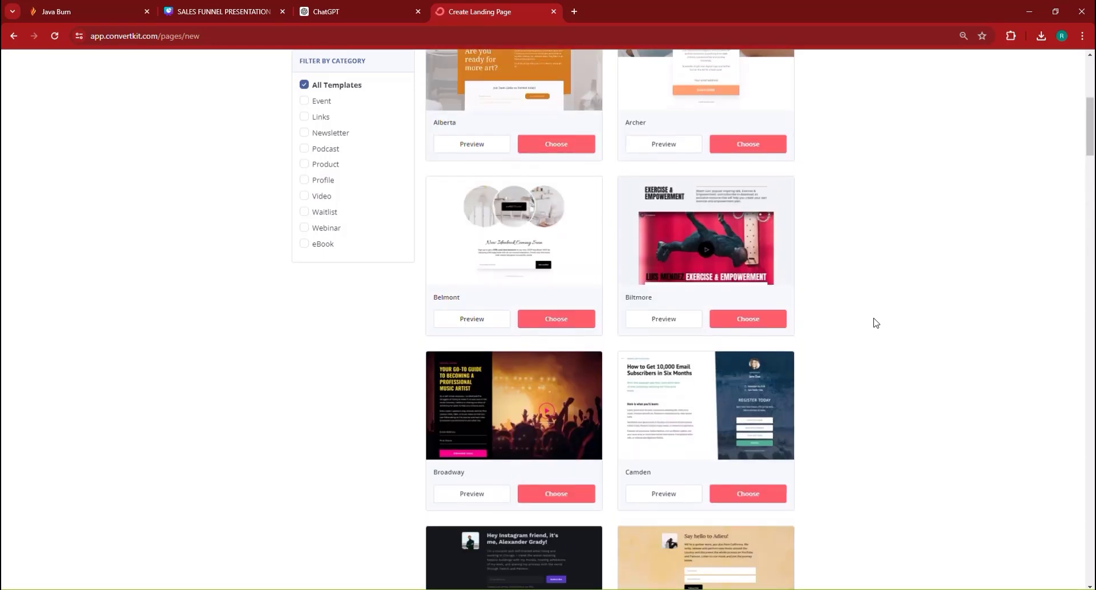
scroll(876, 323, up, 6)
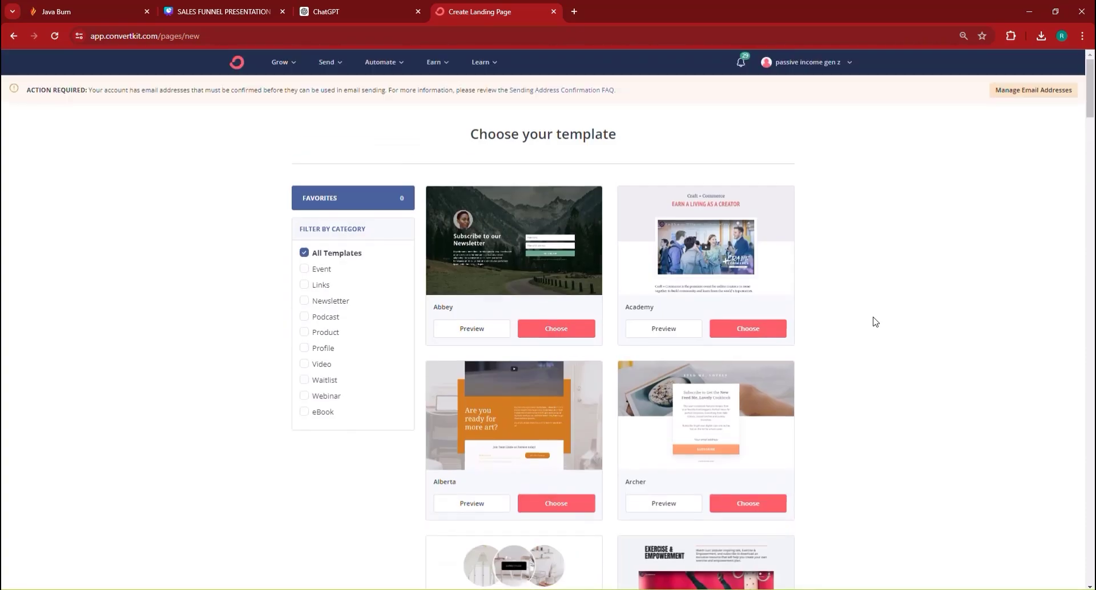
scroll(875, 320, down, 7)
scroll(876, 317, down, 12)
scroll(879, 312, down, 5)
scroll(882, 310, down, 4)
scroll(882, 309, down, 3)
scroll(881, 308, down, 7)
scroll(881, 308, down, 2)
scroll(882, 308, down, 5)
scroll(881, 308, down, 3)
scroll(882, 309, down, 5)
scroll(881, 309, down, 3)
scroll(882, 309, down, 2)
scroll(882, 309, down, 6)
scroll(881, 309, down, 2)
scroll(880, 308, up, 6)
scroll(881, 309, up, 4)
scroll(881, 309, up, 2)
scroll(881, 309, up, 4)
scroll(881, 309, up, 3)
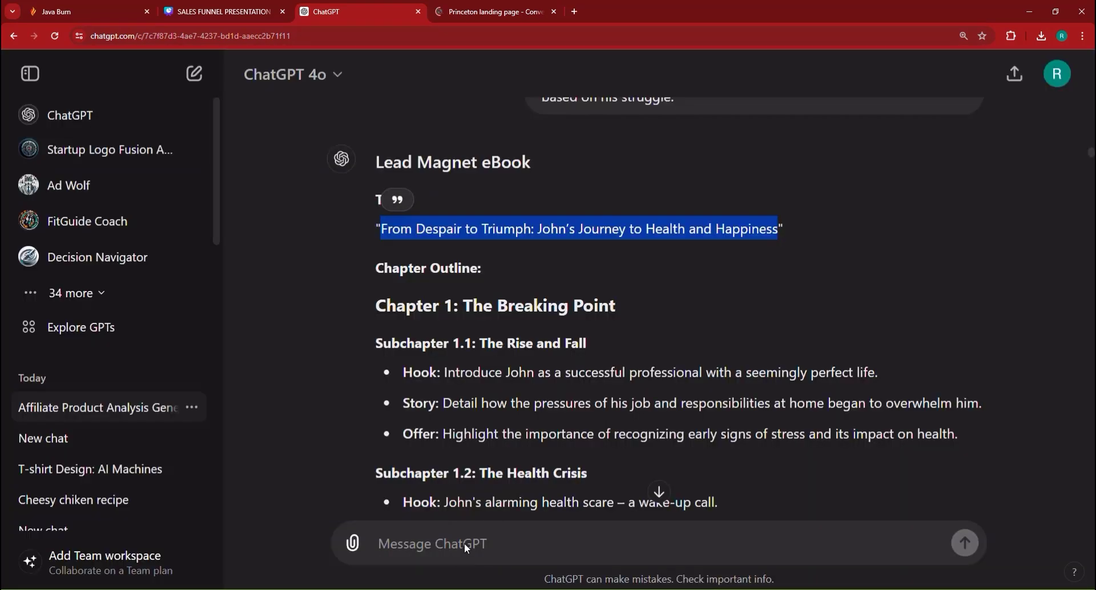
Step: Ask ChatGPT for an emotional squeeze-page headline to get ebook email sign-ups
click(461, 540)
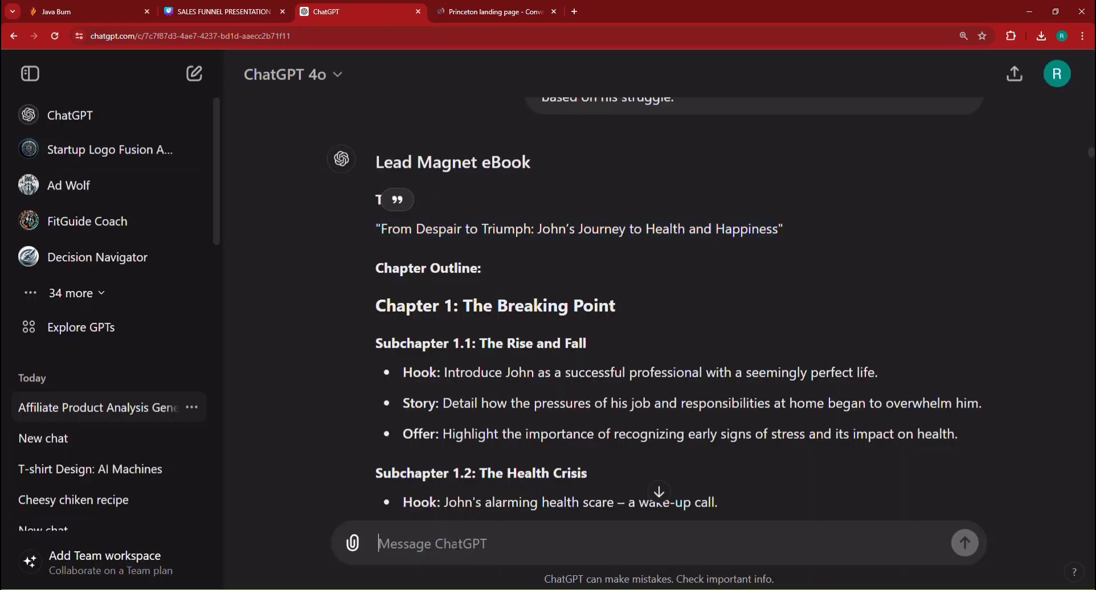
text(I am building a conver)
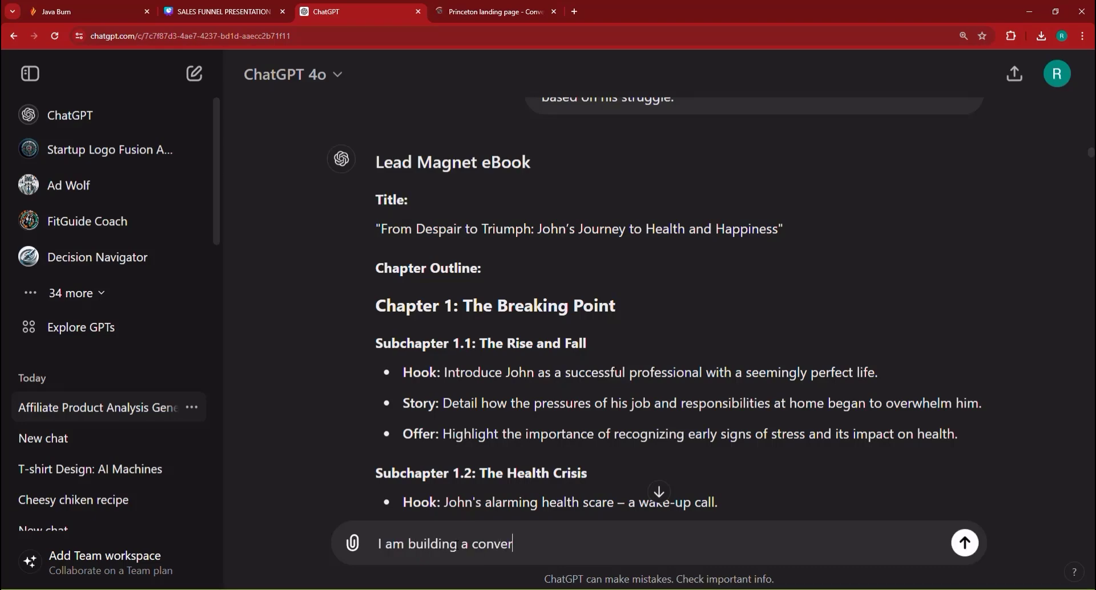
text(queeze page to get )
text(eople to g)
text(me their email adress in esc)
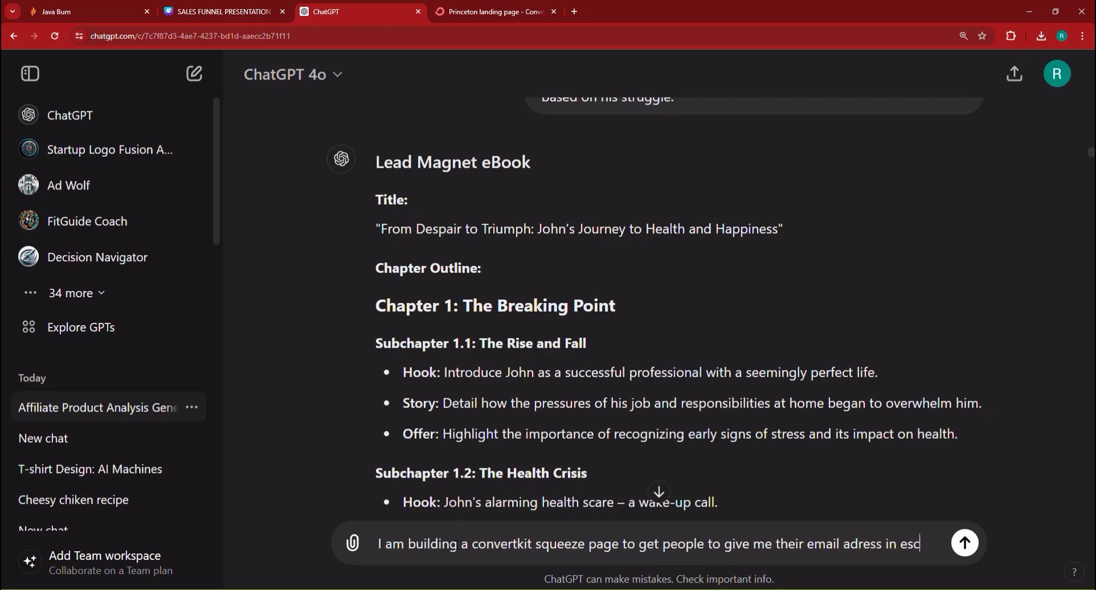
text(han)
key(BackSpace)
key(BackSpace)
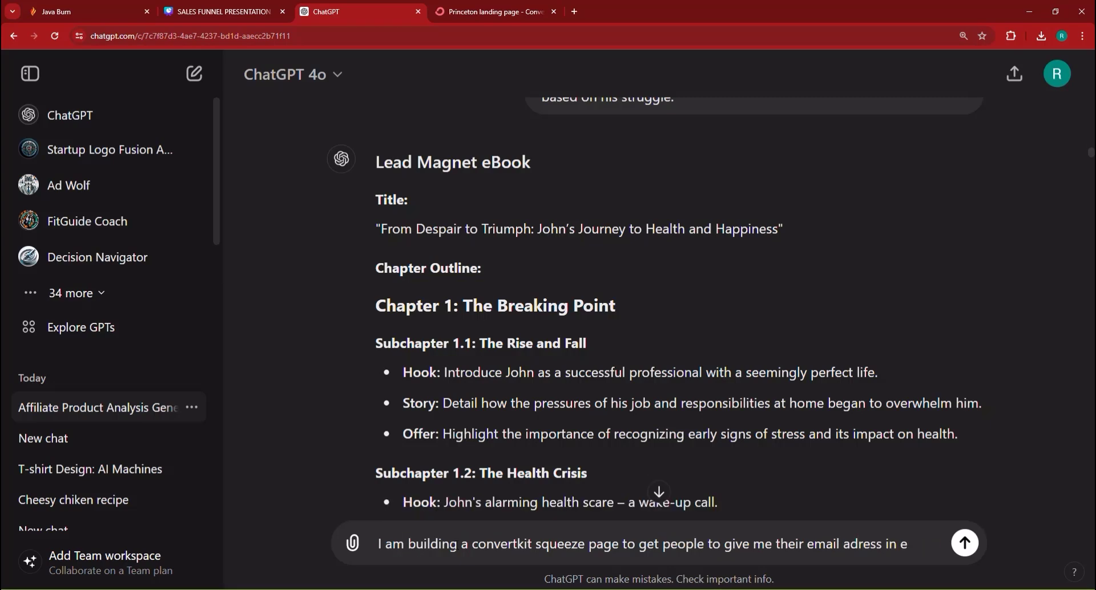
text(ange for the ebook, )
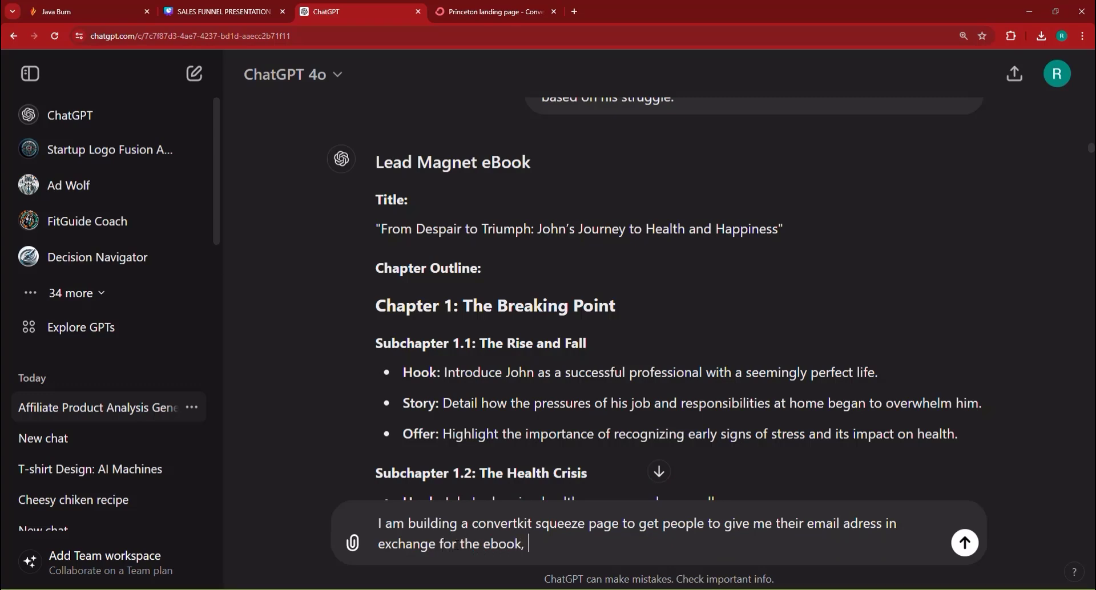
text(make sure to write )
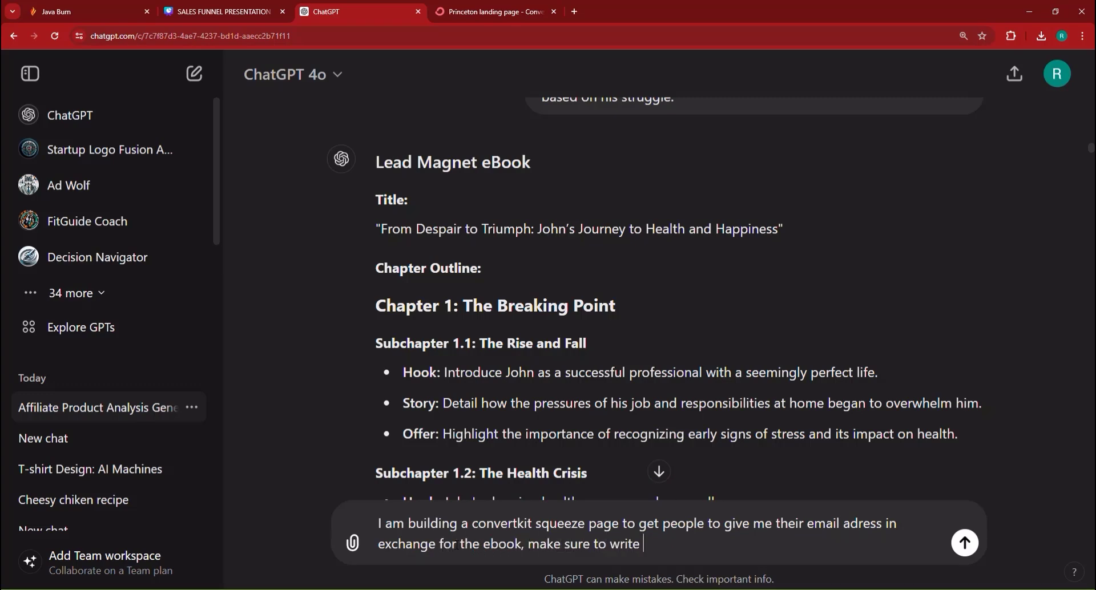
text(a great )
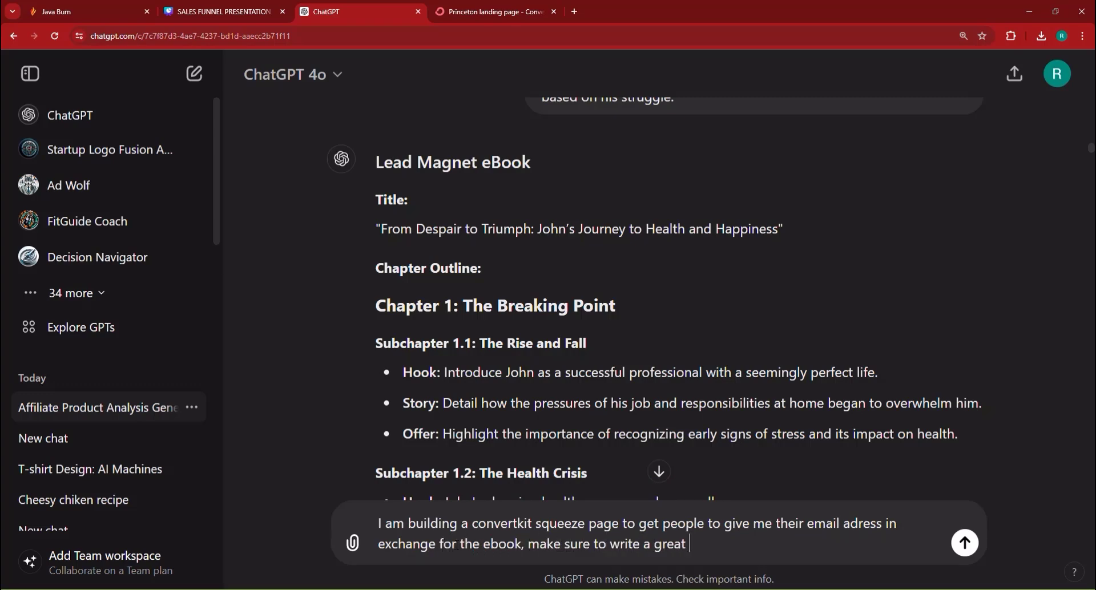
text(emotional headline to en)
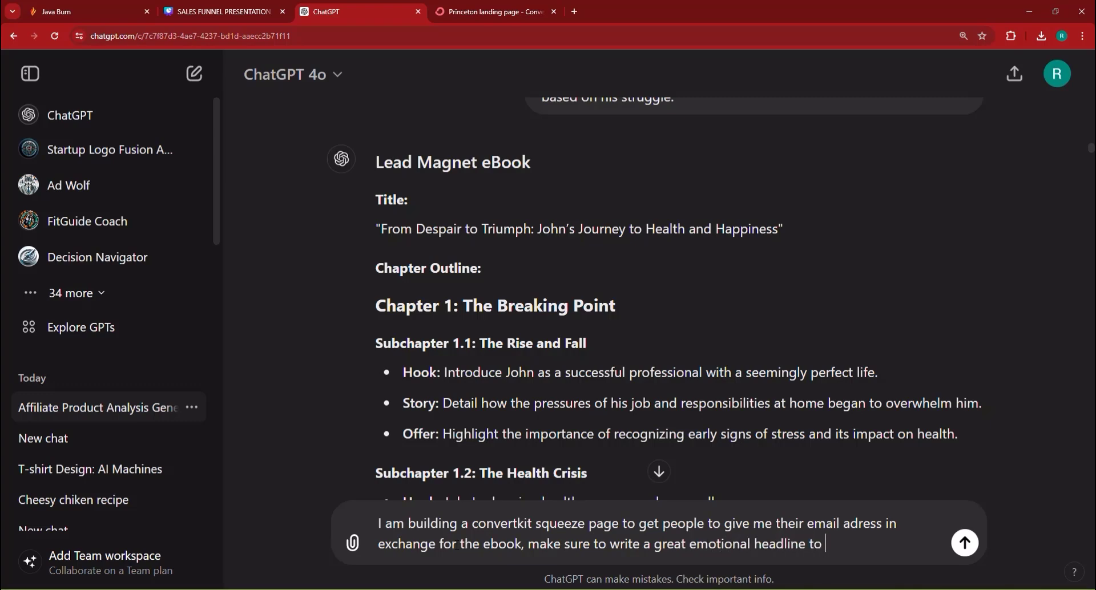
text(gage and get some action.)
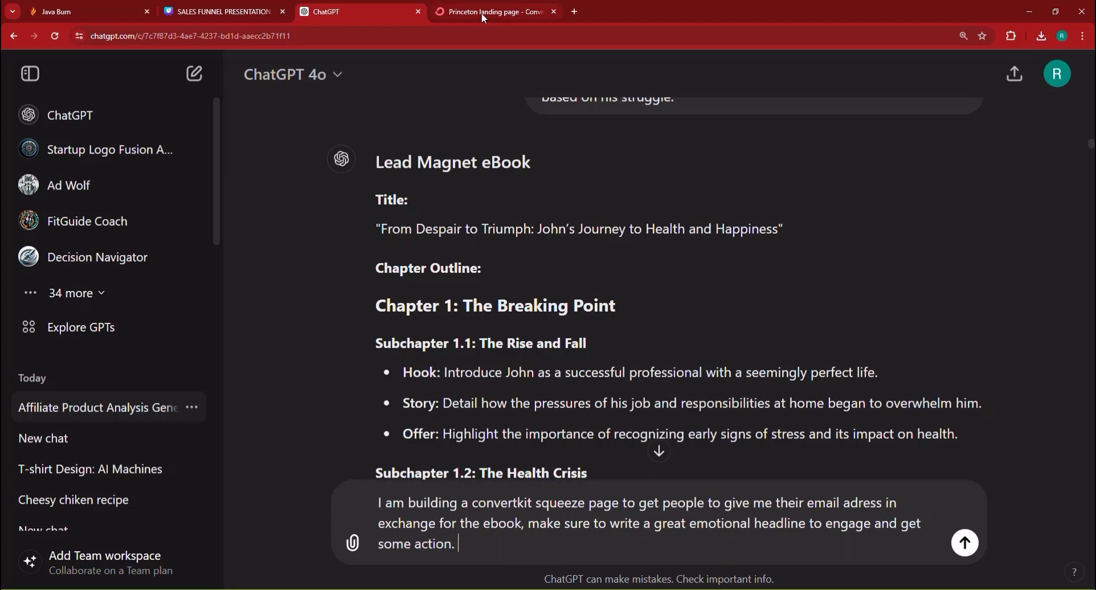
key(Return)
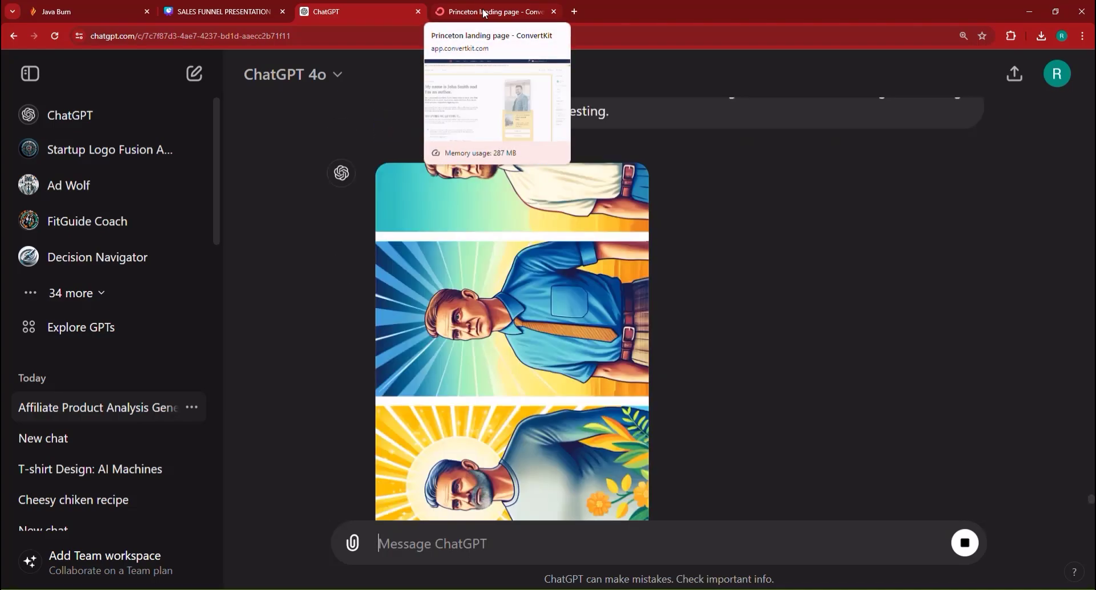
Step: Ask ChatGPT for a shorter, catchier, more human headline with emojis
click(485, 12)
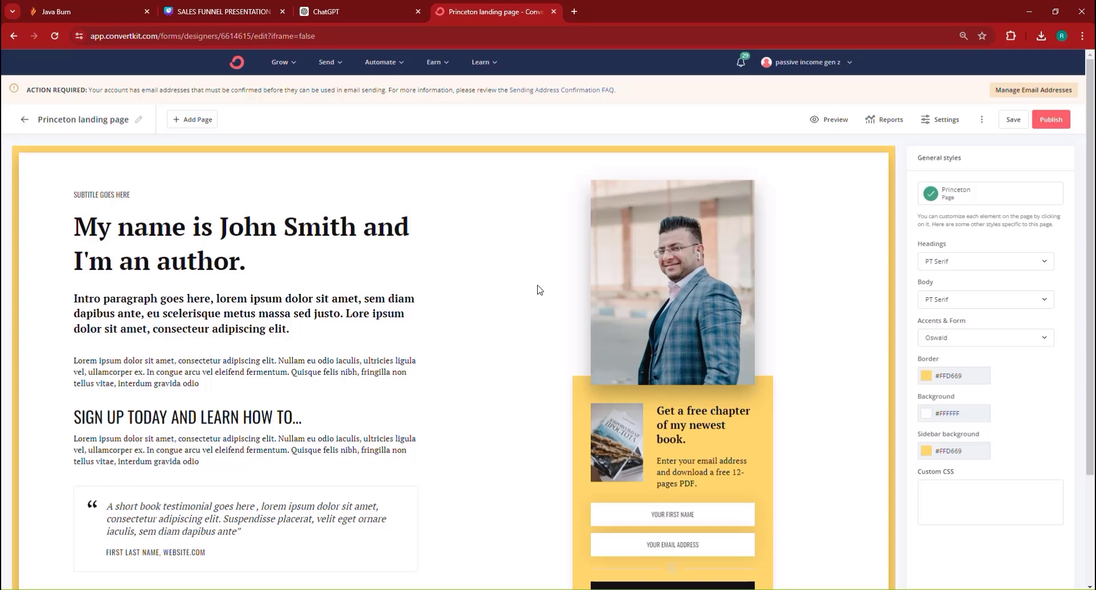
click(352, 5)
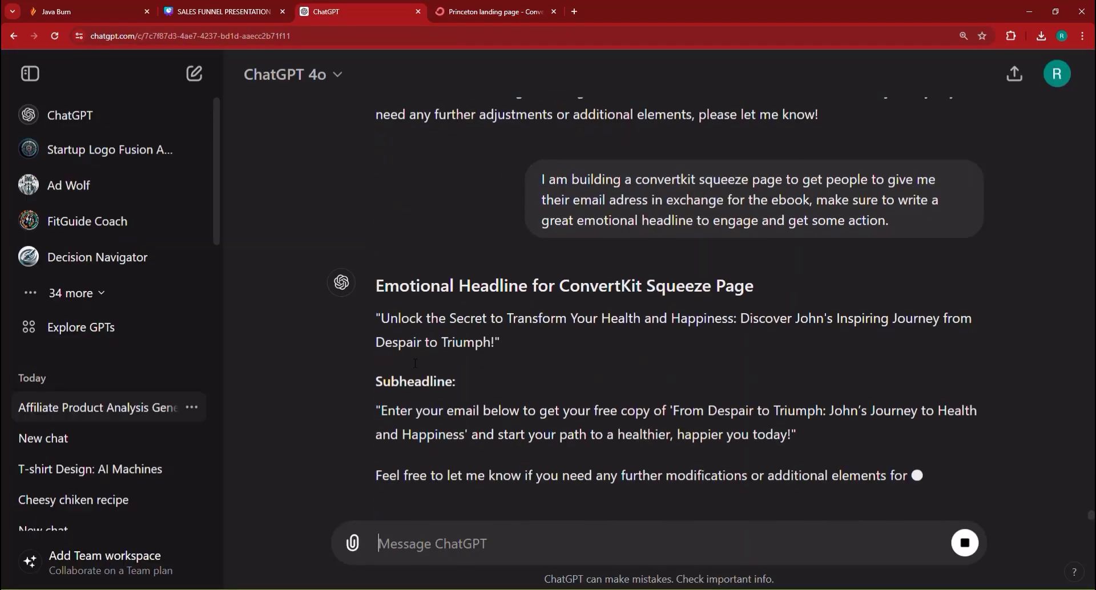
scroll(500, 356, up, 1)
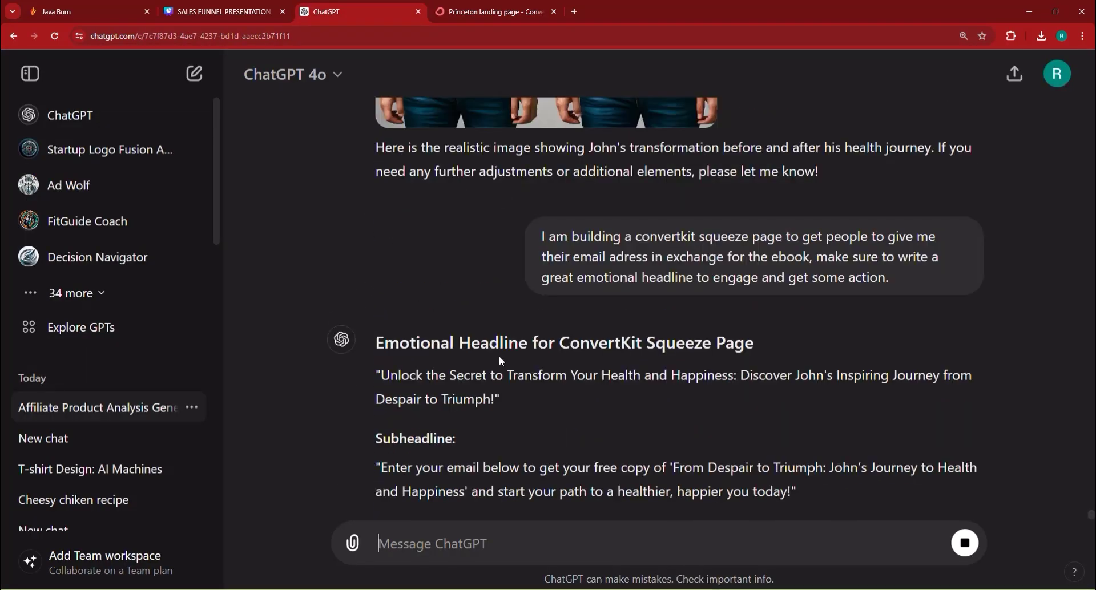
scroll(500, 360, down, 3)
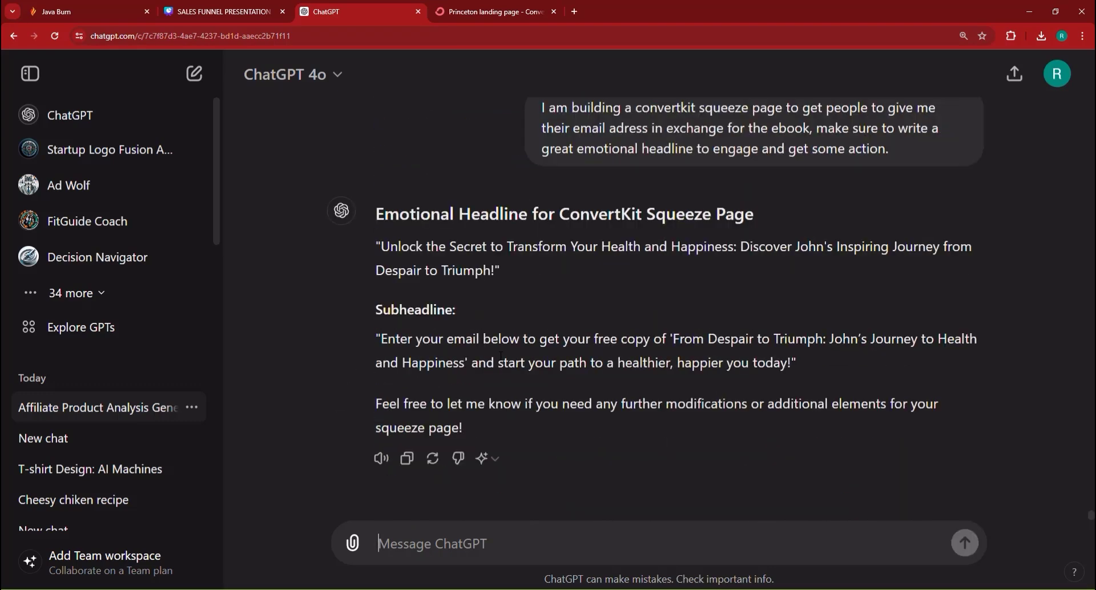
text(IT45 T)
key(BackSpace)
key(BackSpace)
key(BackSpace)
key(BackSpace)
key(BackSpace)
text(It")
text('s too generic and robotic, it )
text(must h)
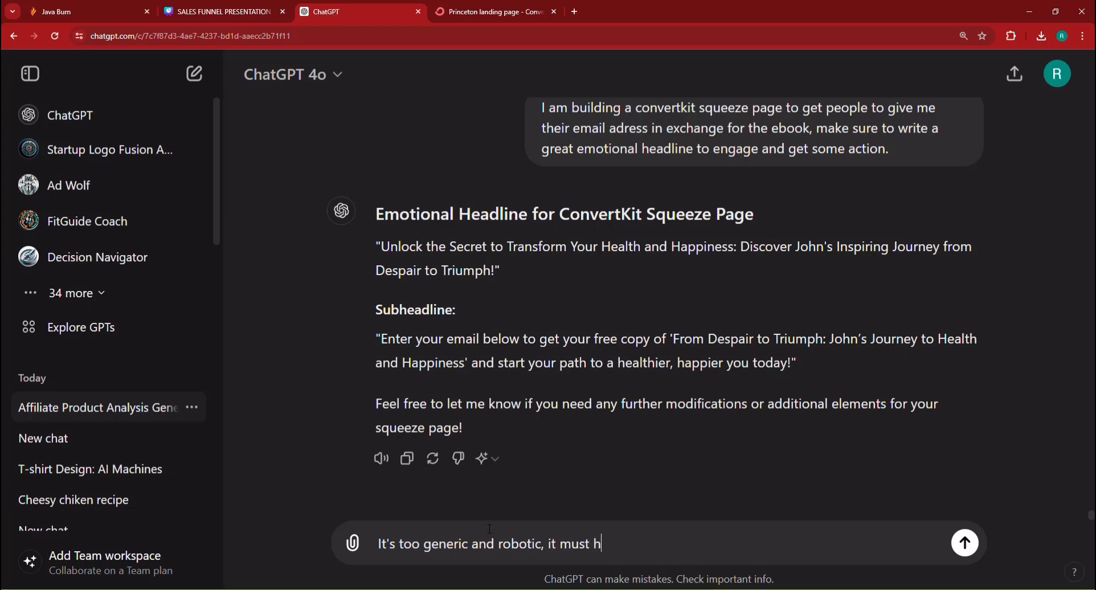
text(ave a human touch to it, also use a)
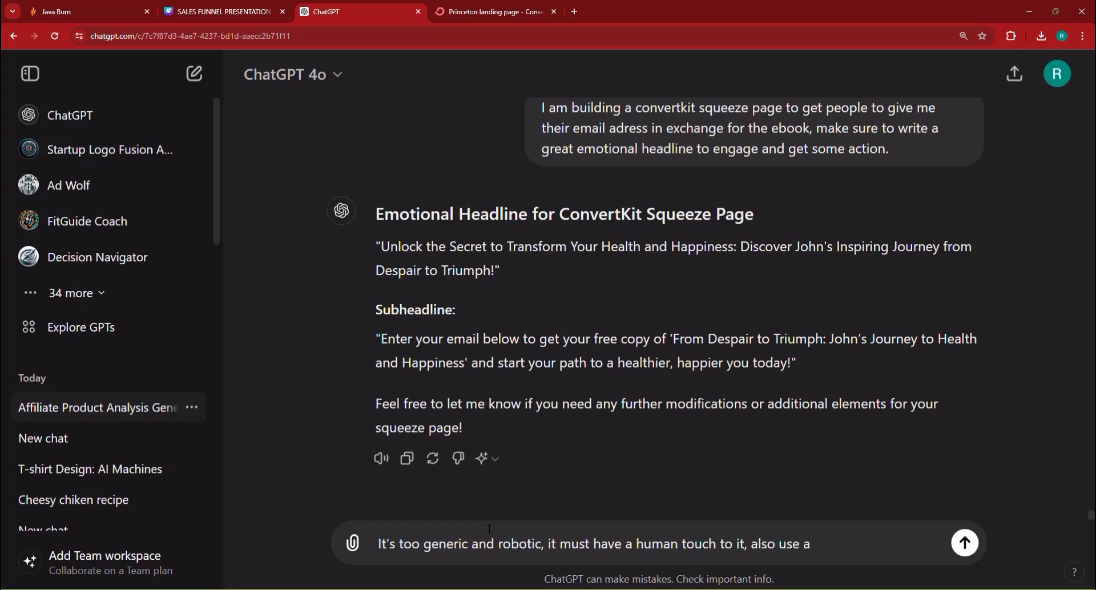
text(n a)
key(BackSpace)
text(emojsi)
text(, and make it shorter cleareratchier)
key(Return)
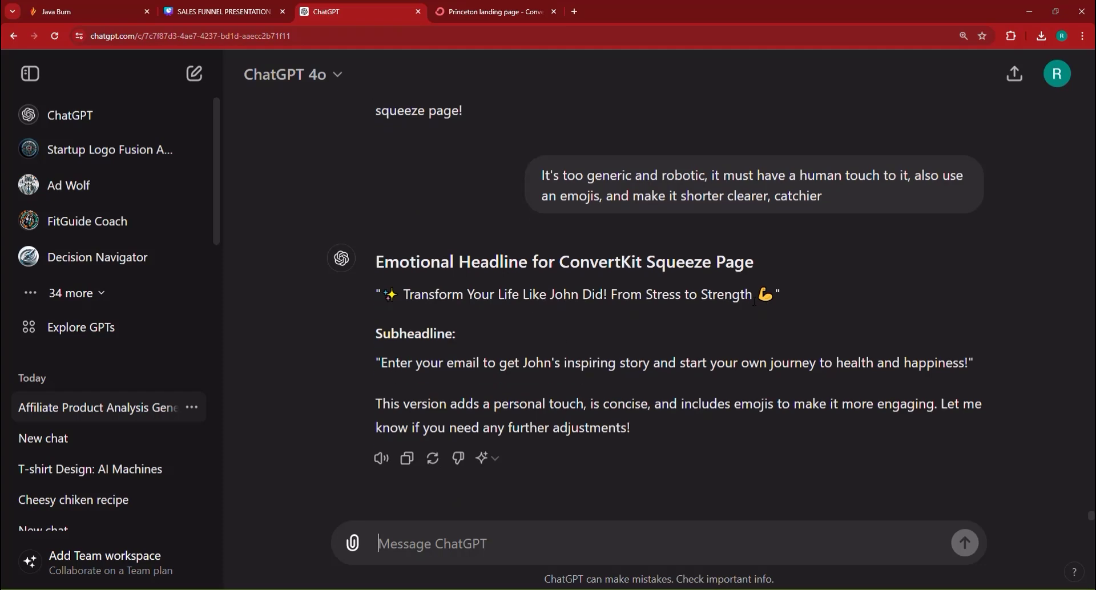
Step: Replace the page headline with ChatGPT's emoji line 'Transform Your Life Like John Did!'
drag(775, 294, 381, 294)
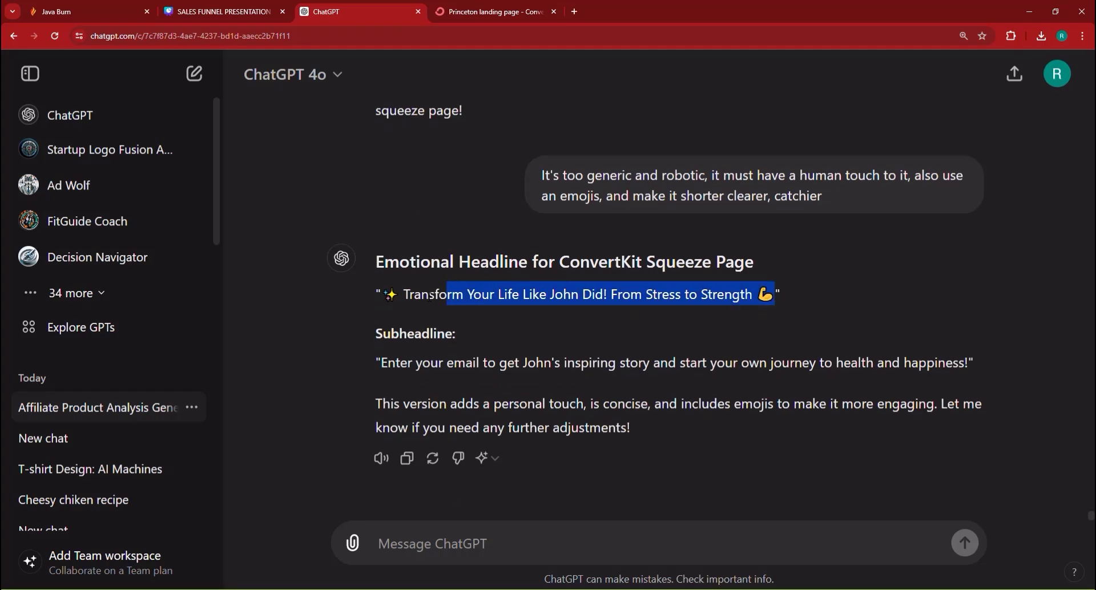
right_click(412, 288)
click(434, 300)
click(528, 8)
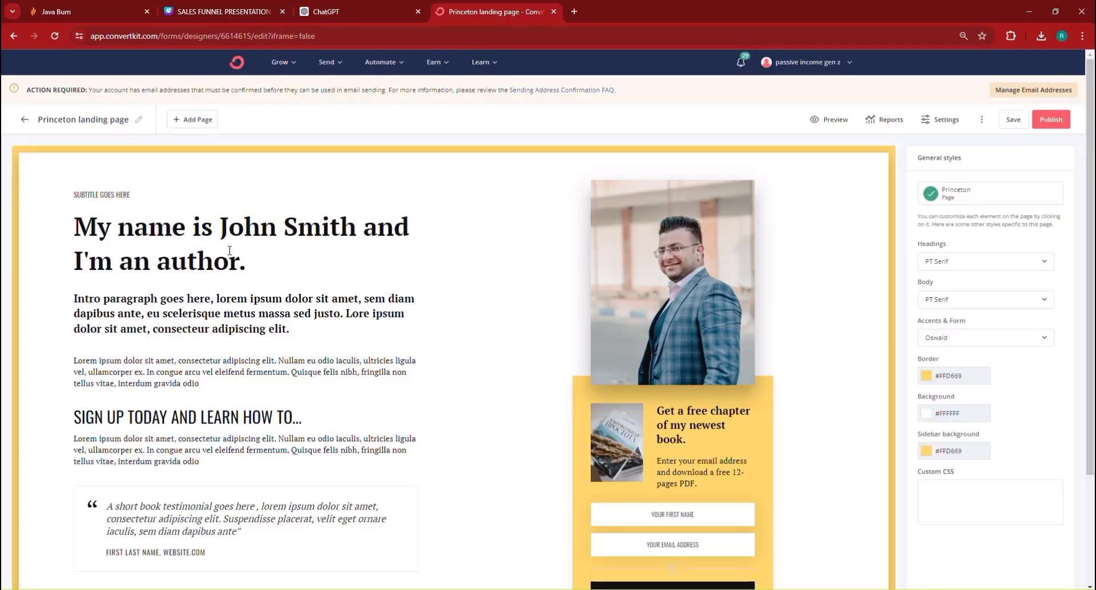
triple_click(142, 233)
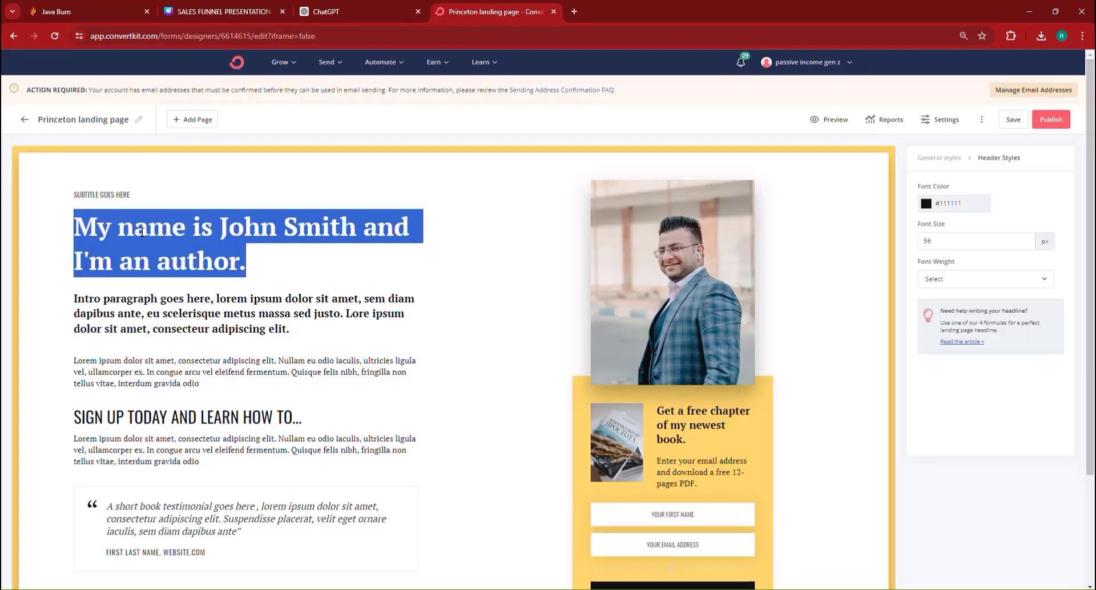
triple_click(142, 233)
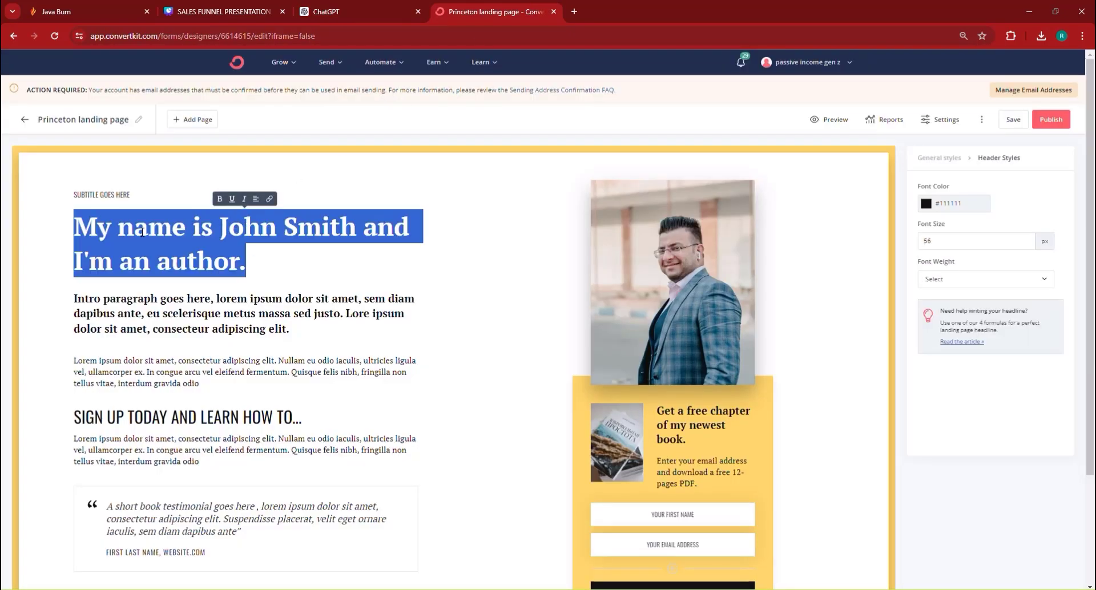
key(ctrl+v)
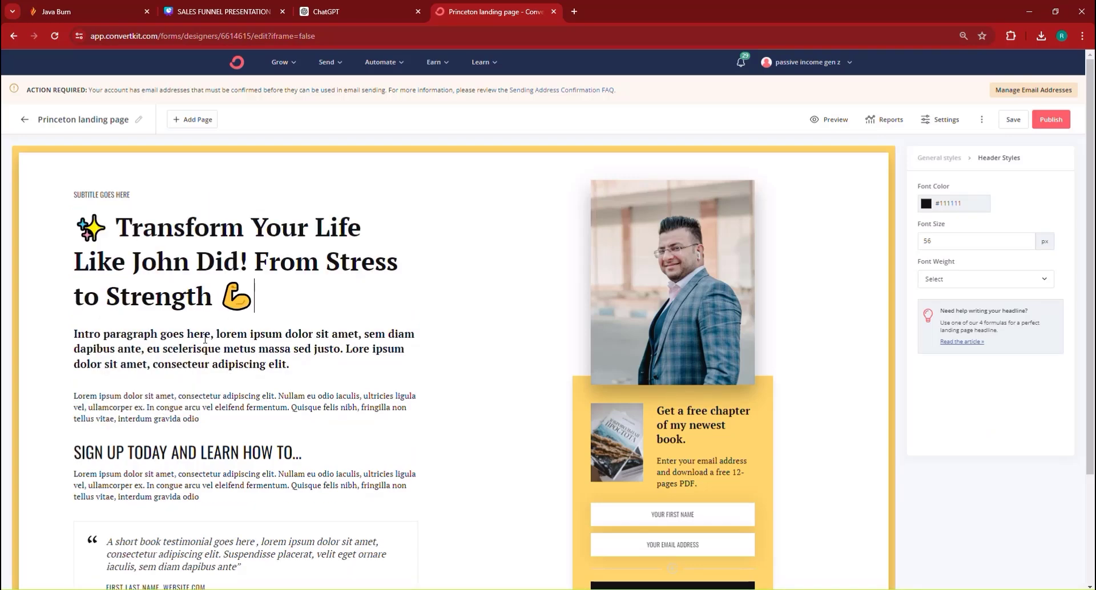
Step: Draft a ChatGPT follow-up: 'do not ask for email, be emotional'
click(354, 11)
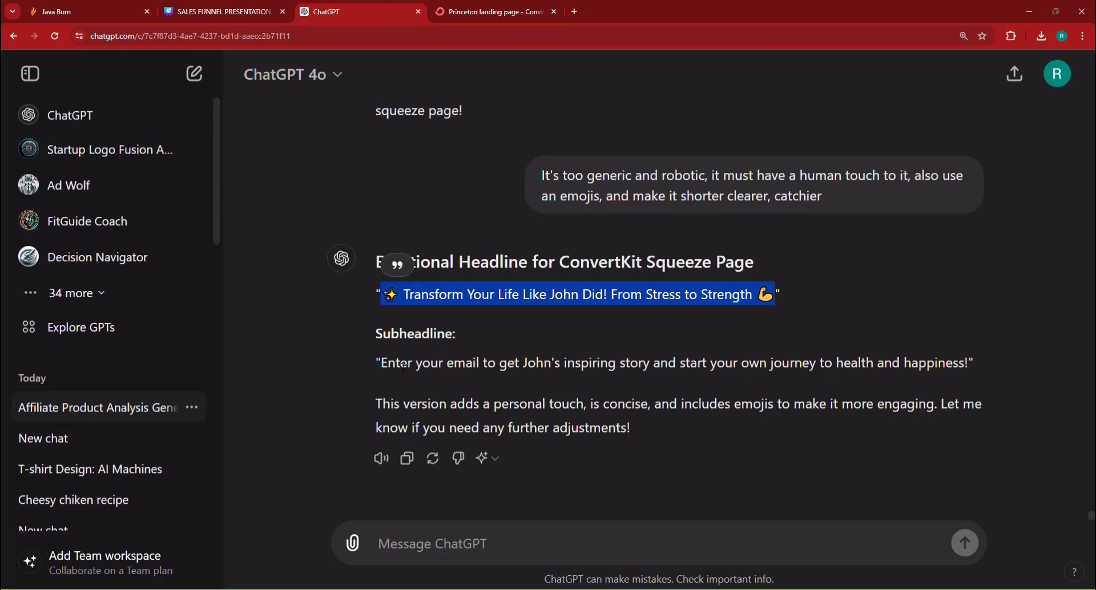
click(459, 526)
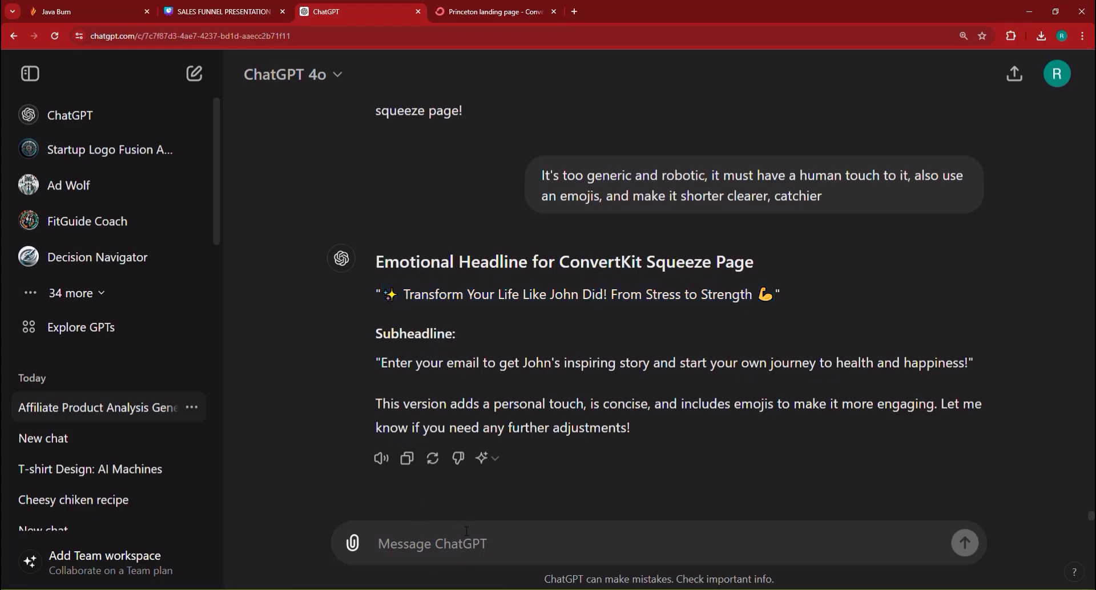
text(do not ask for emùail)
key(BackSpace)
key(BackSpace)
key(BackSpace)
text(ail be emotio)
key(BackSpace)
key(BackSpace)
key(BackSpace)
text(otional)
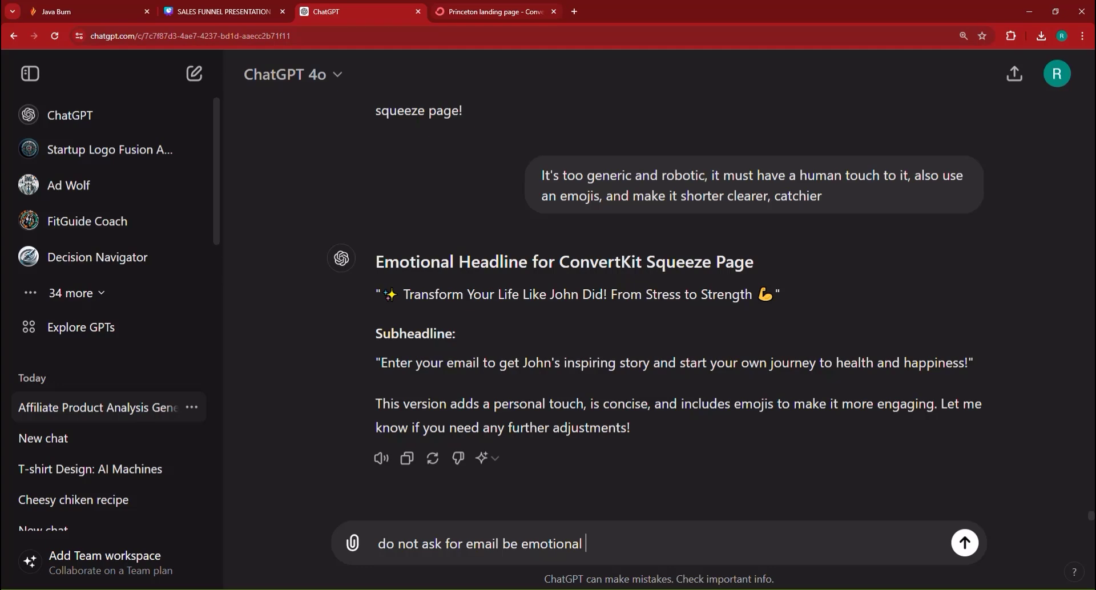
Step: Enlarge the intro paragraph's font size by four steps
click(497, 5)
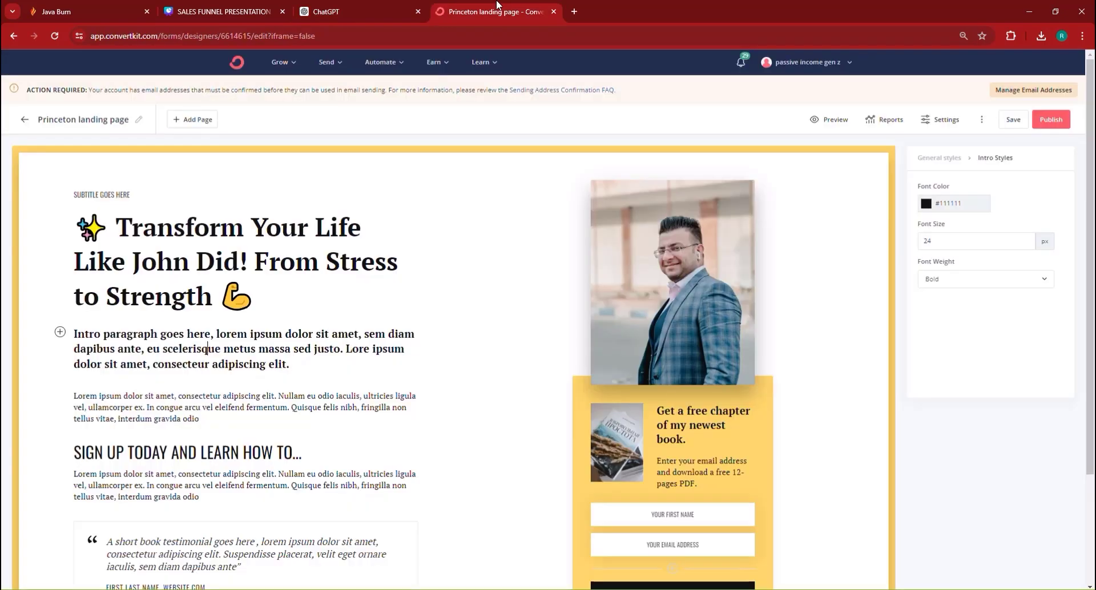
triple_click(165, 347)
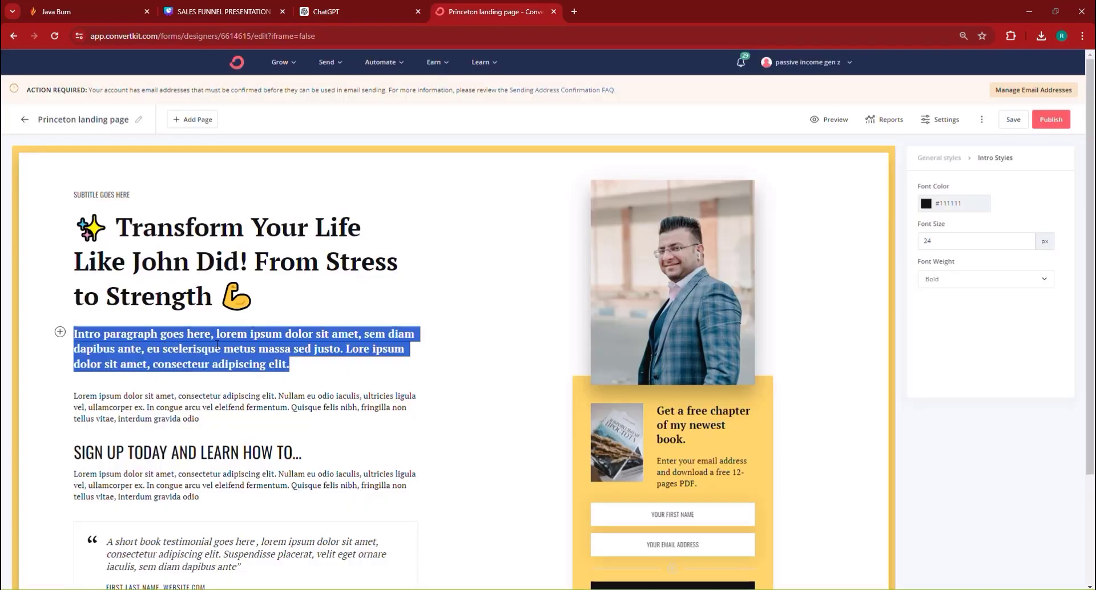
click(958, 243)
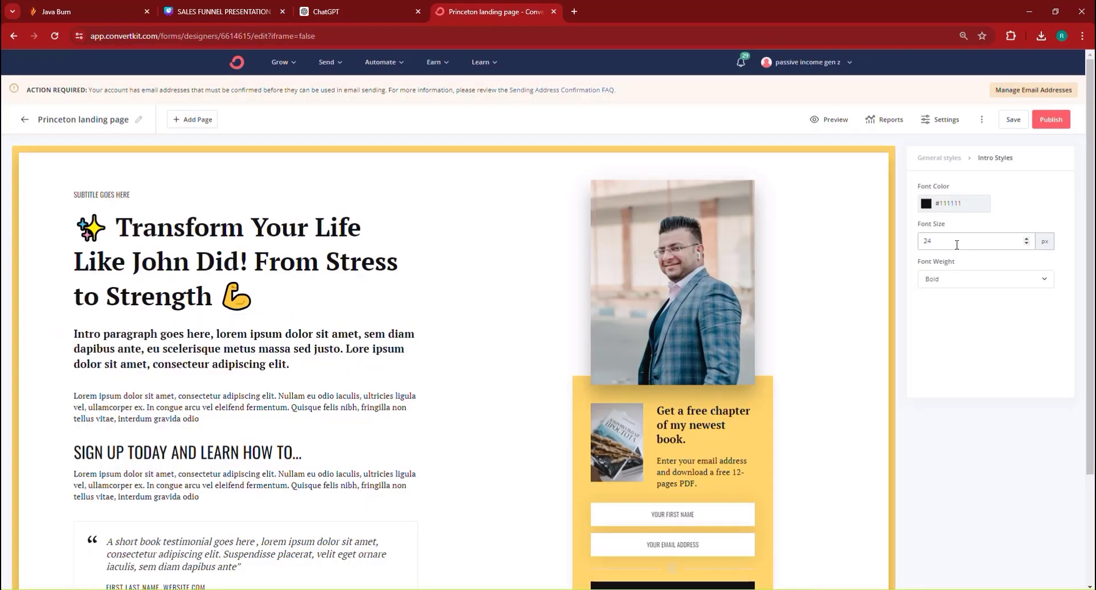
click(1026, 239)
click(1027, 239)
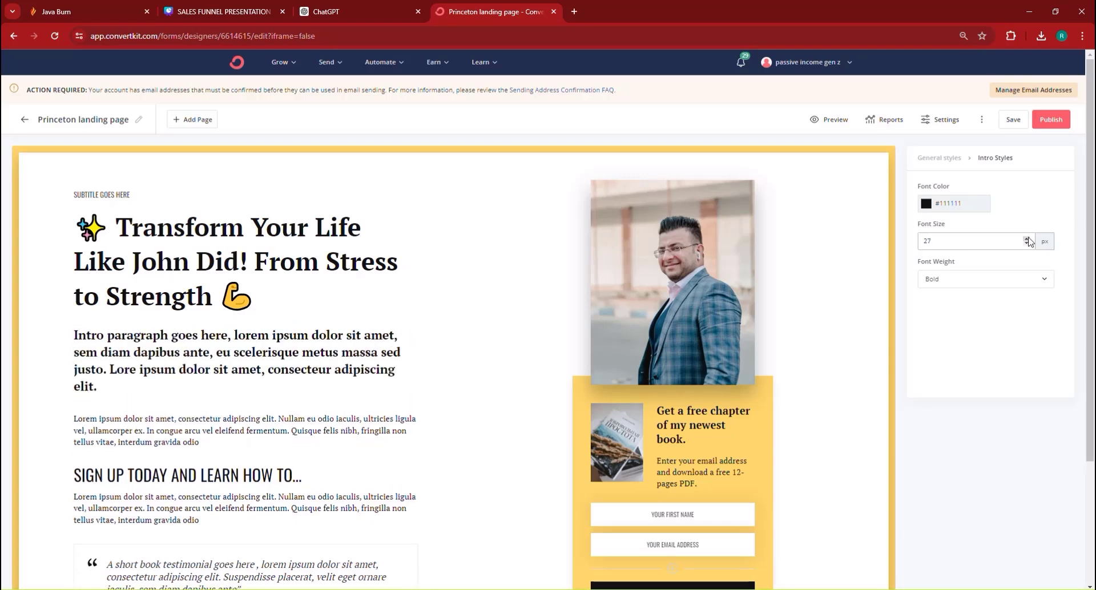
click(1027, 239)
click(1026, 239)
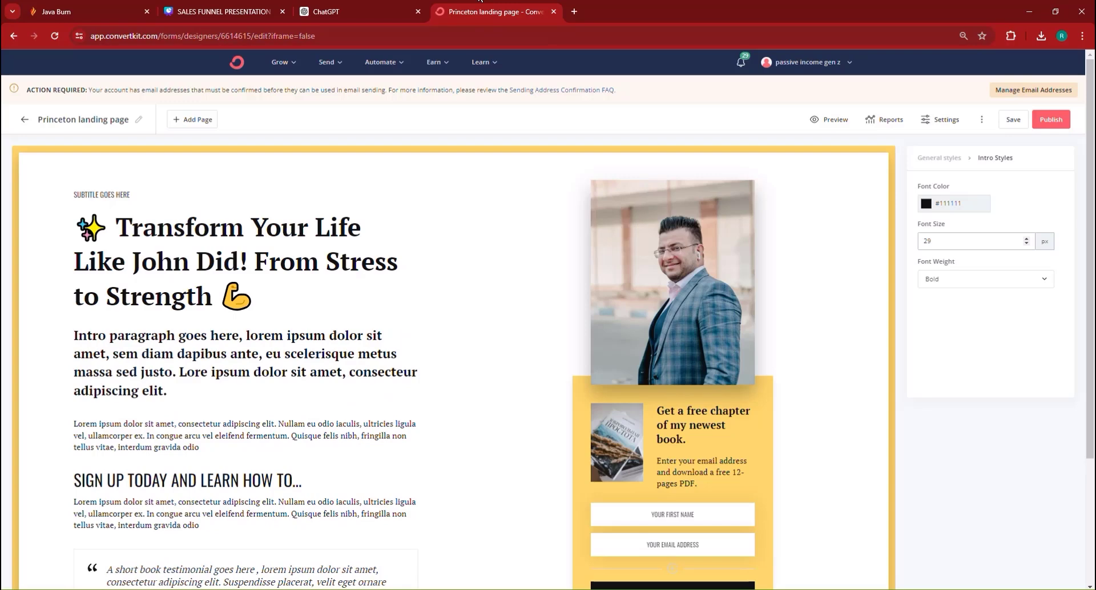
Step: Replace the intro with ChatGPT's 'Discover John's Incredible Transformation' line
click(393, 9)
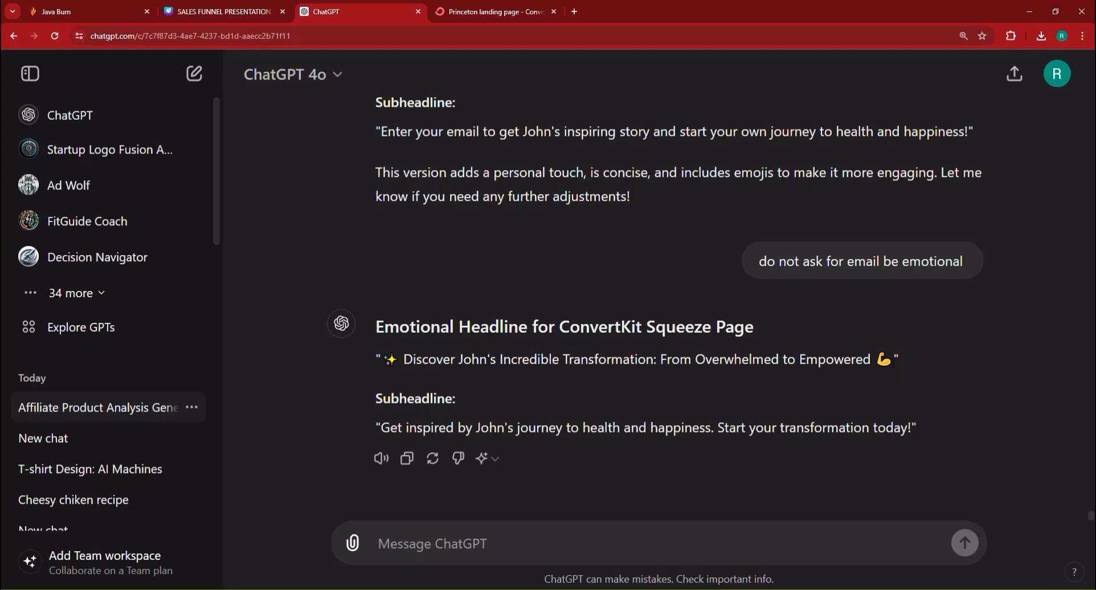
drag(894, 359, 381, 359)
right_click(393, 351)
click(434, 365)
click(491, 11)
triple_click(172, 378)
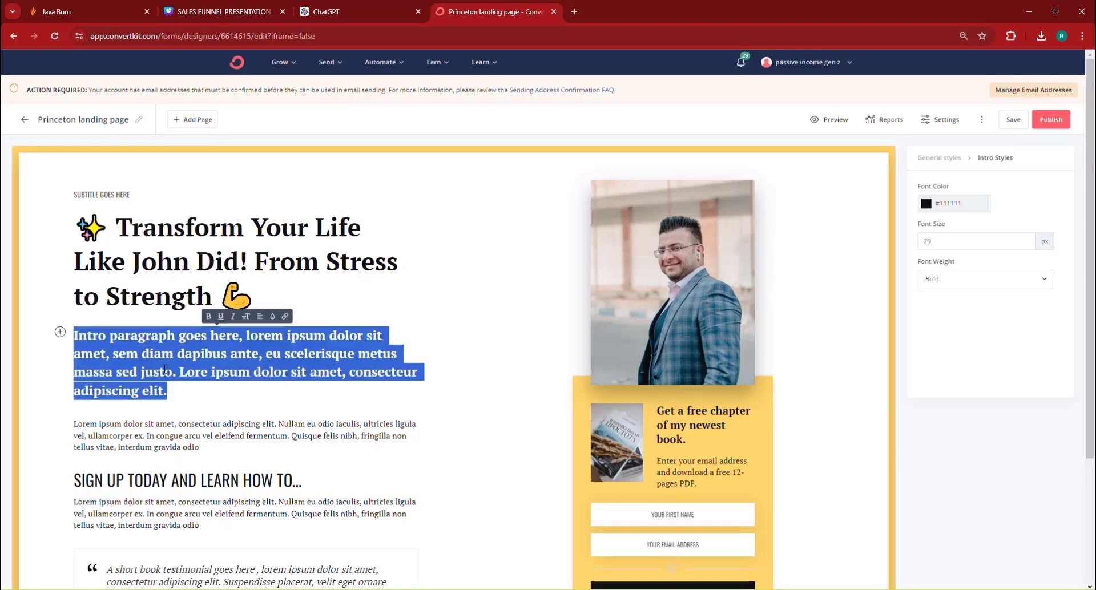
key(ctrl+v)
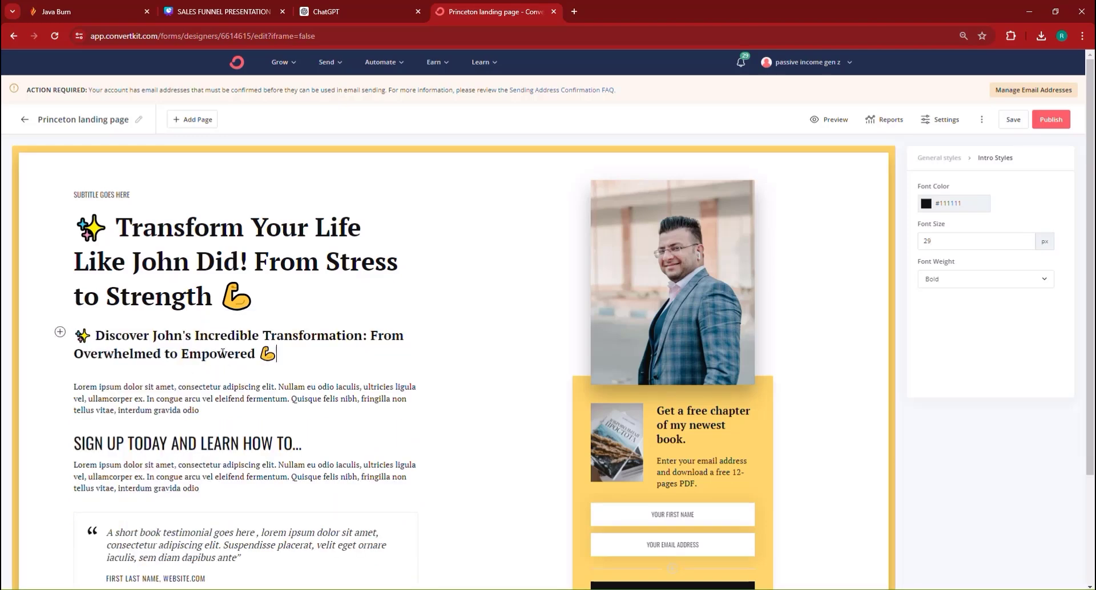
Step: Set the new subheading's font size to 35
triple_click(222, 352)
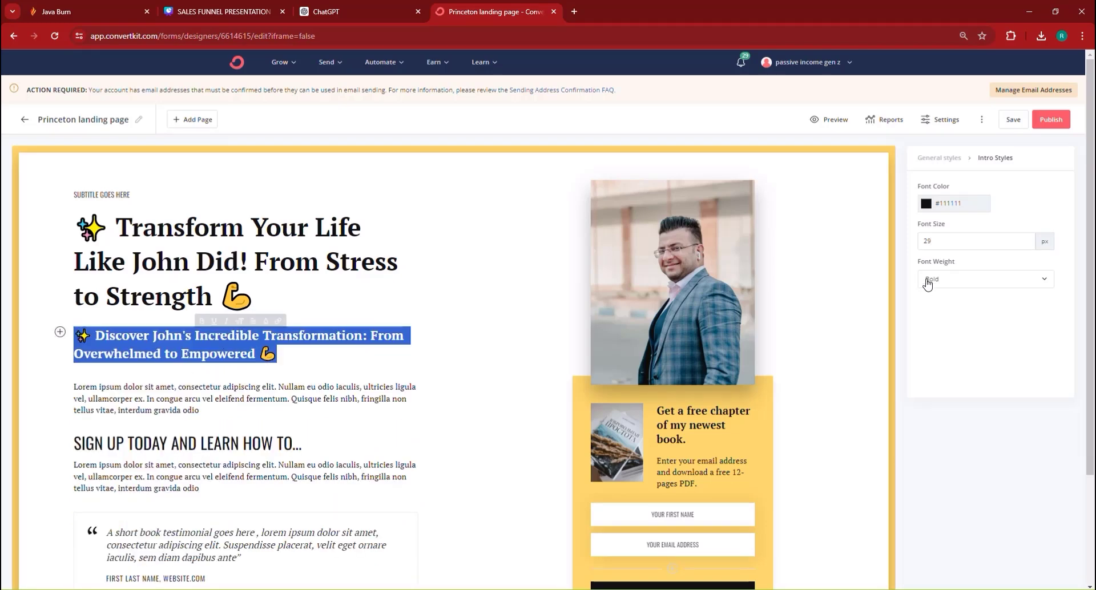
click(953, 243)
double_click(954, 243)
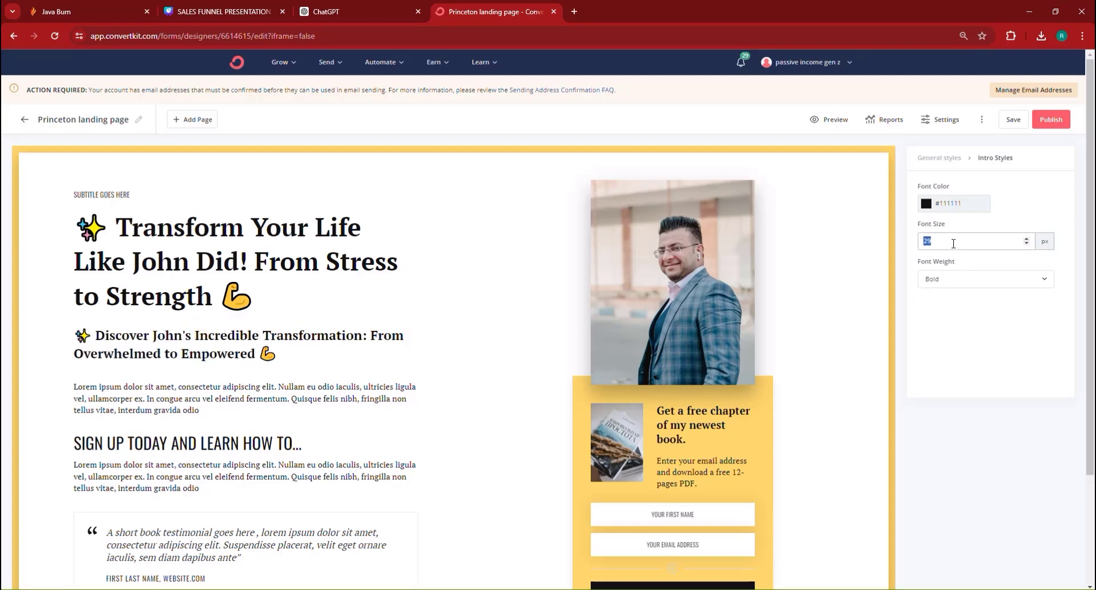
text(35)
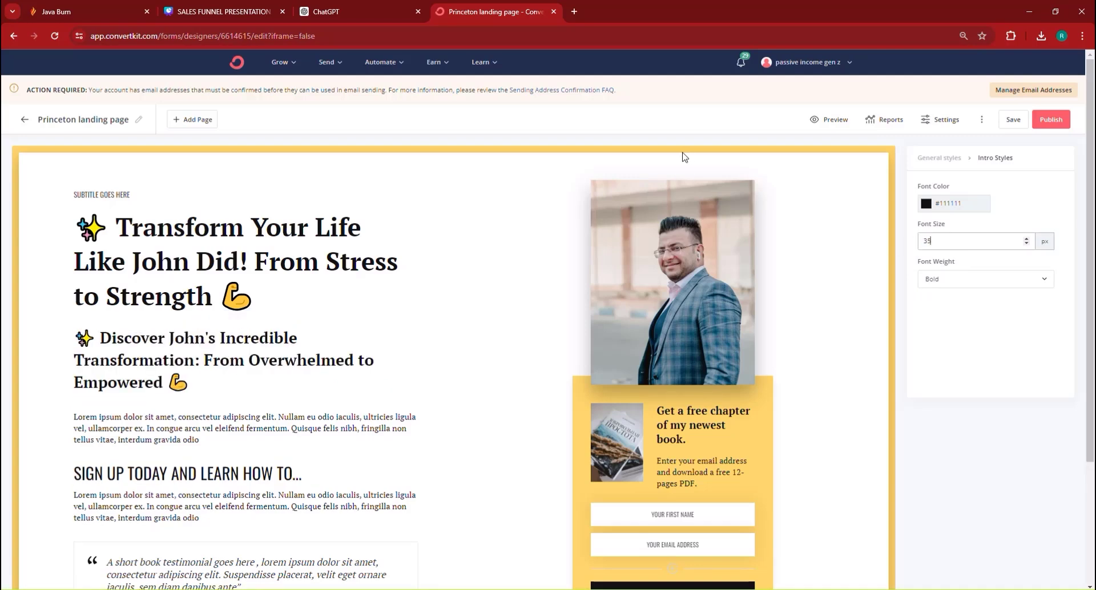
Step: Draft a ChatGPT prompt for a small emotional story paragraph using hook, story, offer
click(360, 12)
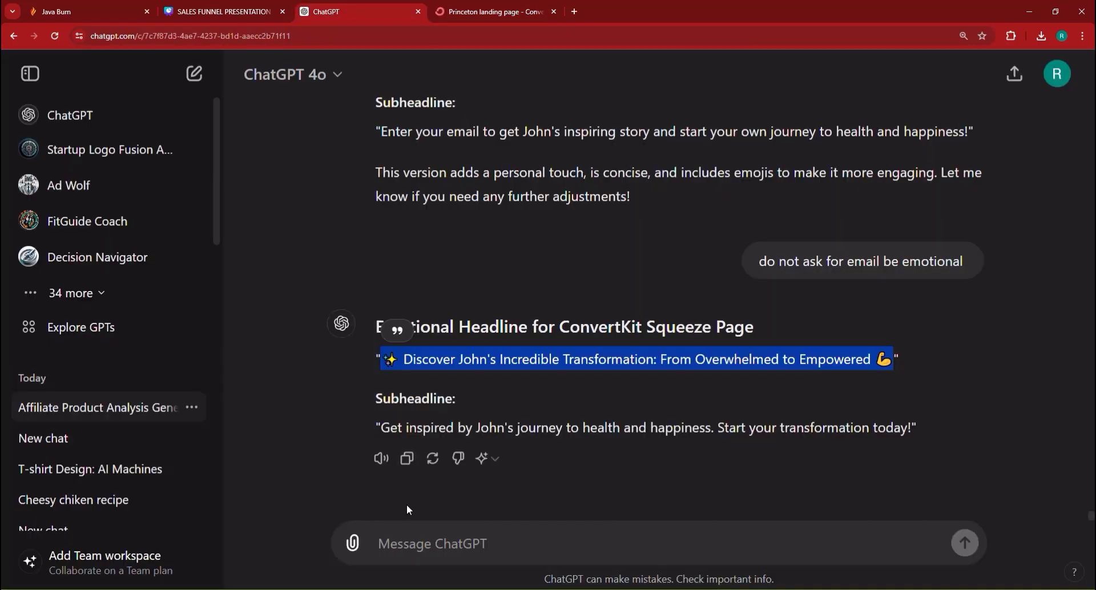
click(507, 7)
click(324, 8)
click(459, 538)
text(write a small)
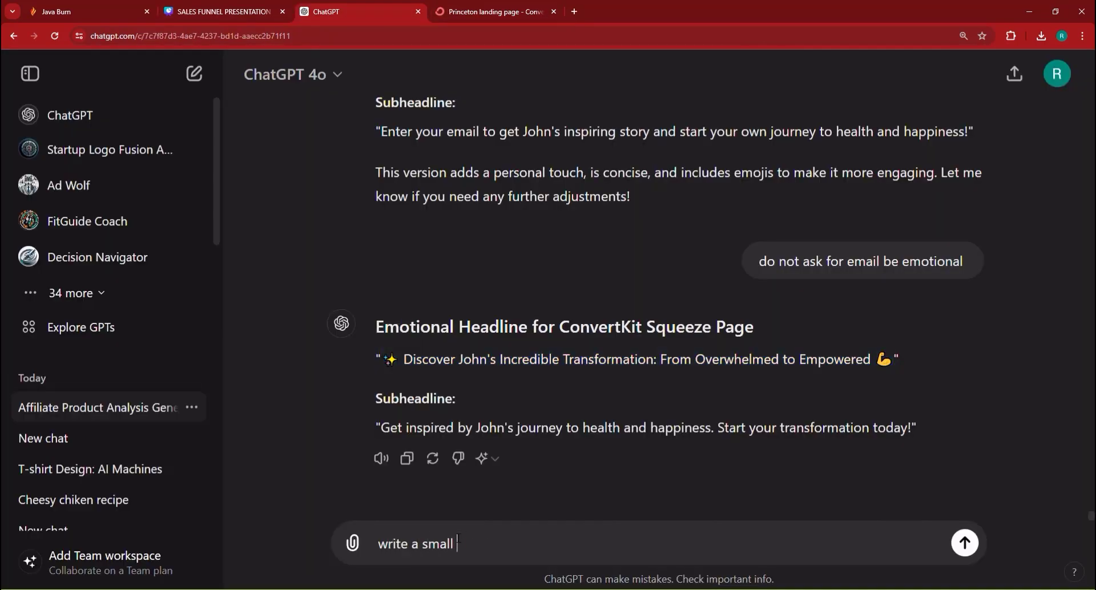
text( emtoio)
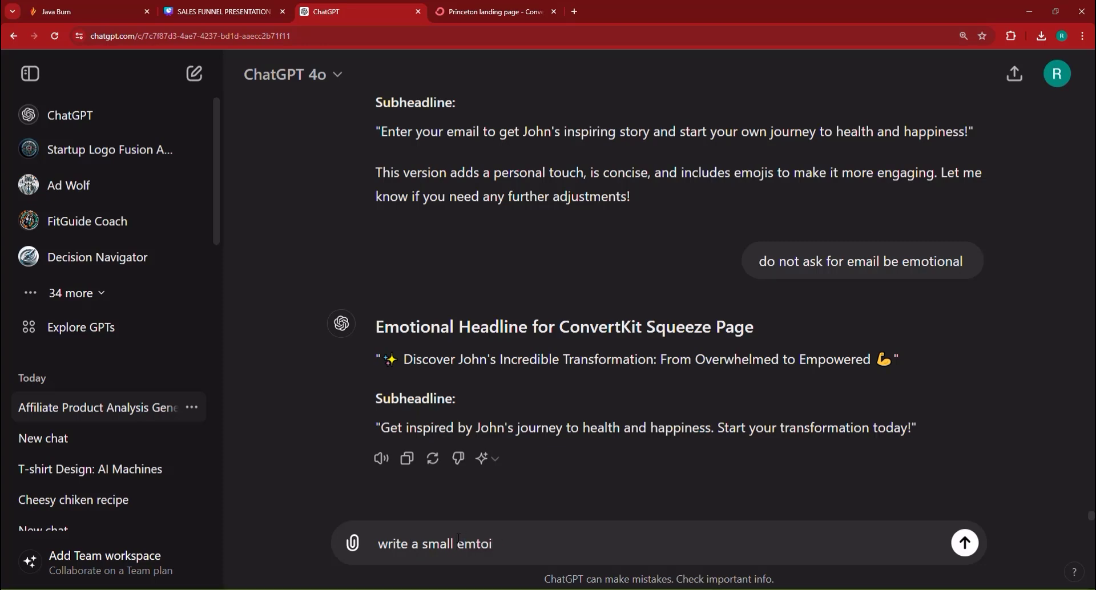
key(BackSpace)
key(BackSpace)
key(BackSpace)
text(oti)
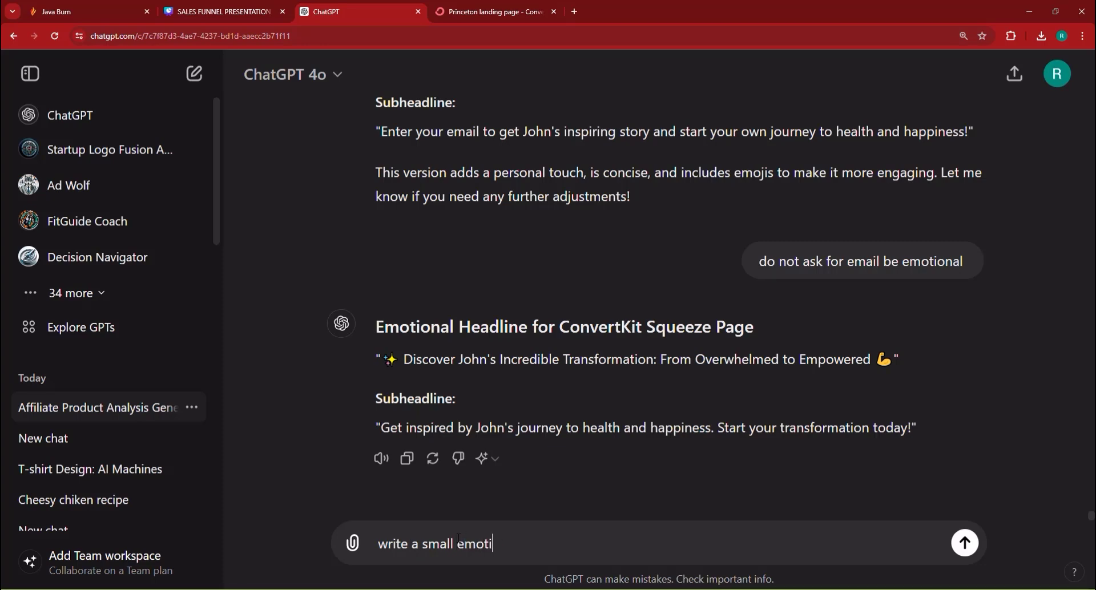
text(onal)
key(BackSpace)
key(BackSpace)
key(BackSpace)
text(ionaly story paragraph, use hook story offe)
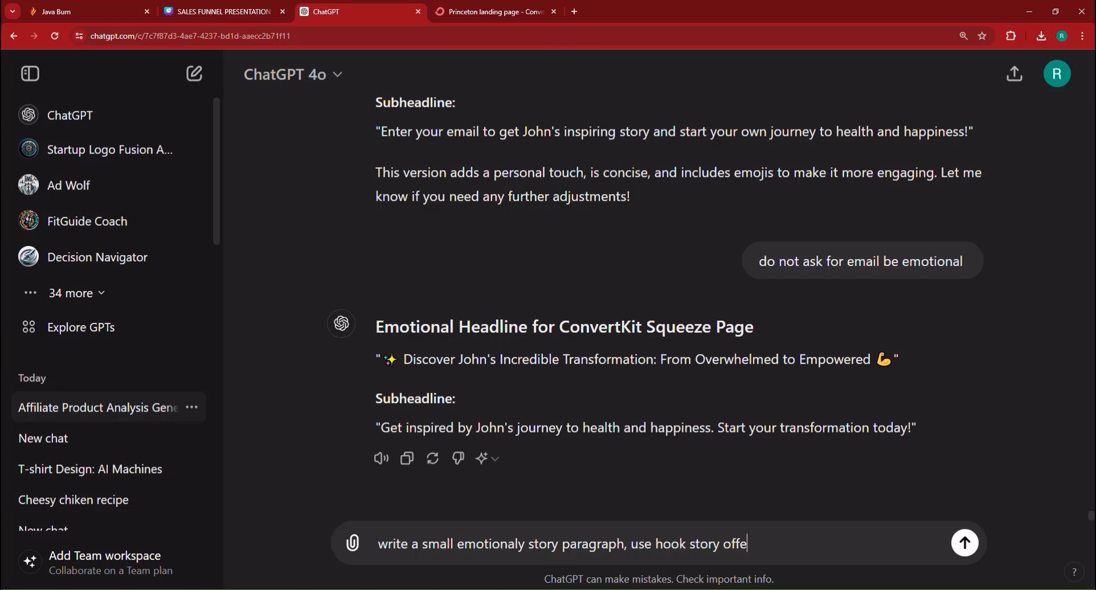
click(469, 7)
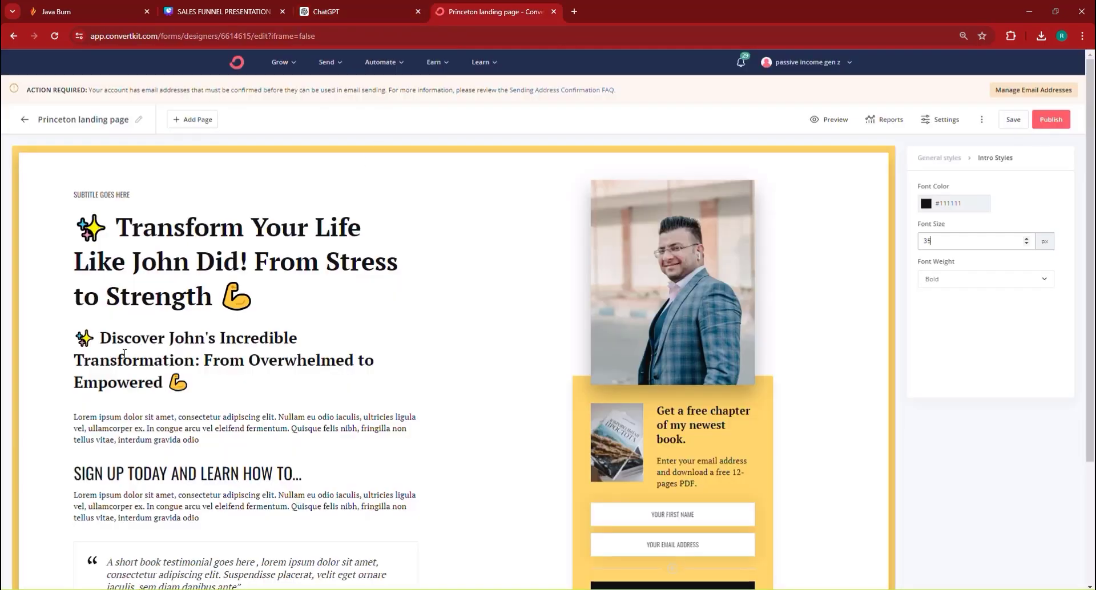
Step: Remove the subheading's sparkle and muscle emojis and the headline's leading sparkle
click(95, 344)
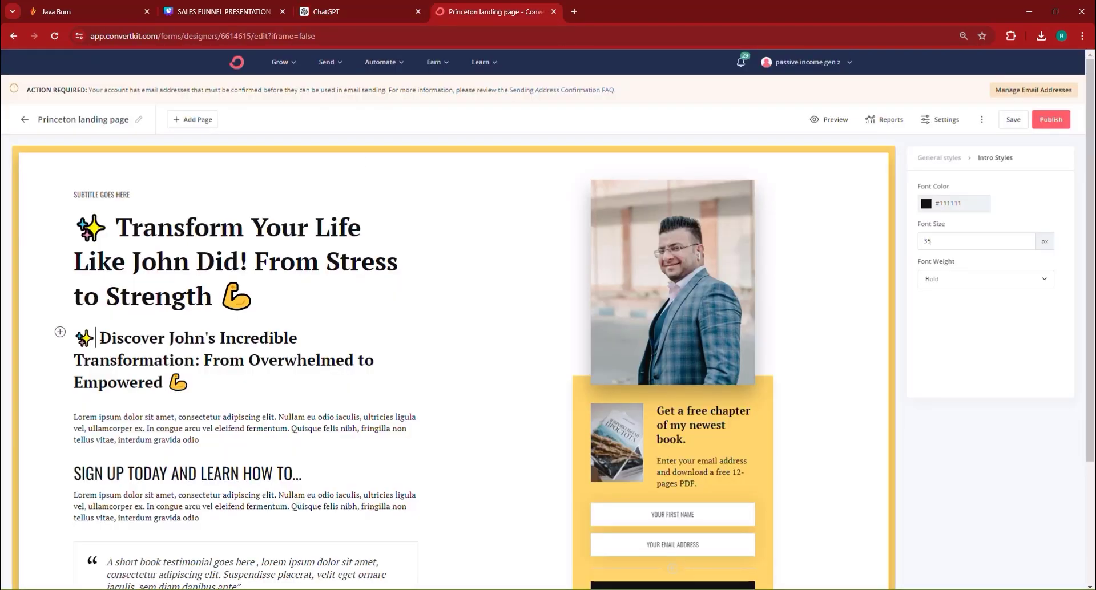
key(Delete)
key(BackSpace)
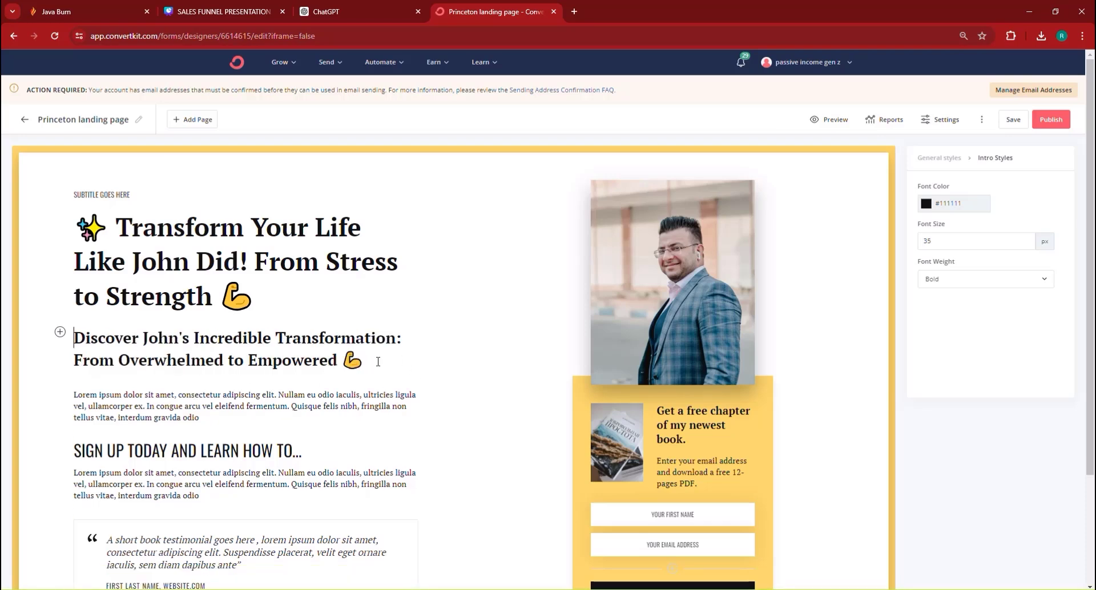
click(378, 362)
key(BackSpace)
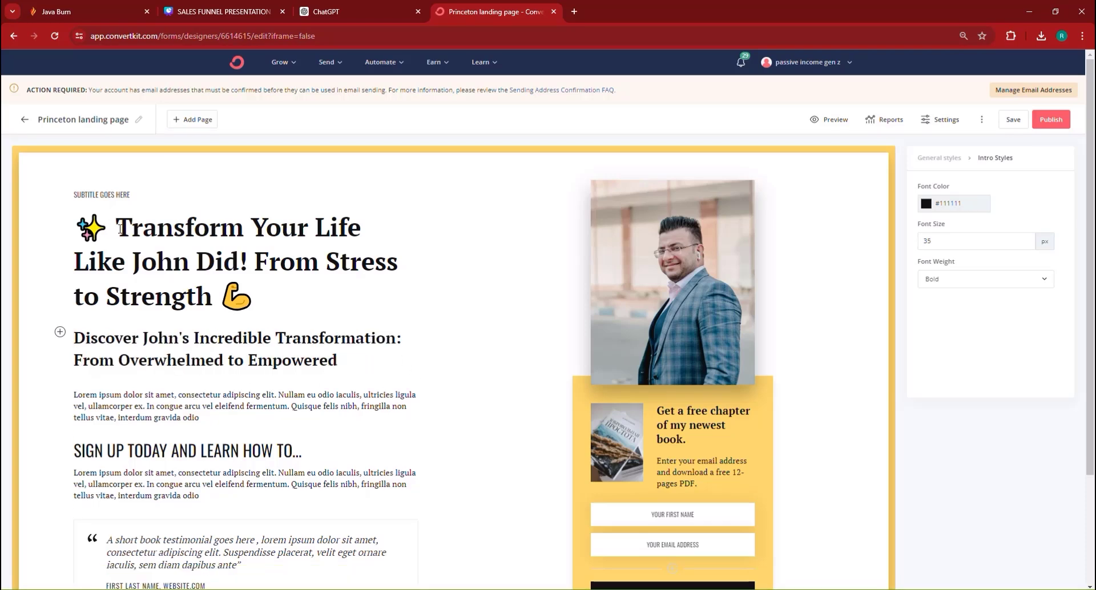
click(121, 229)
key(BackSpace)
key(BackSpace)
click(351, 13)
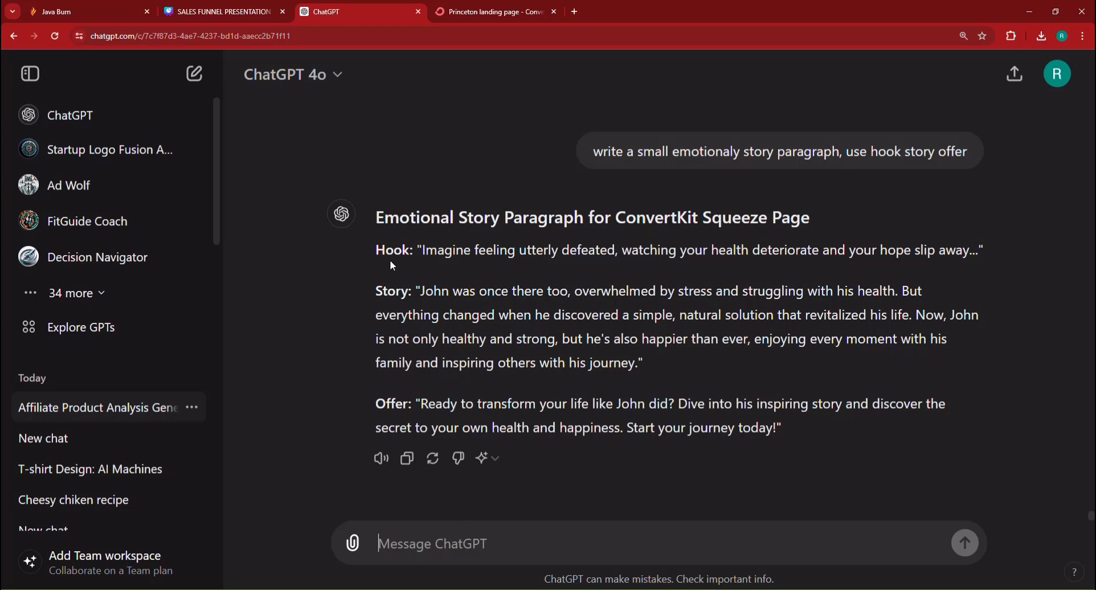
Step: Copy ChatGPT's full Hook, Story, Offer paragraph about John
drag(376, 249, 790, 424)
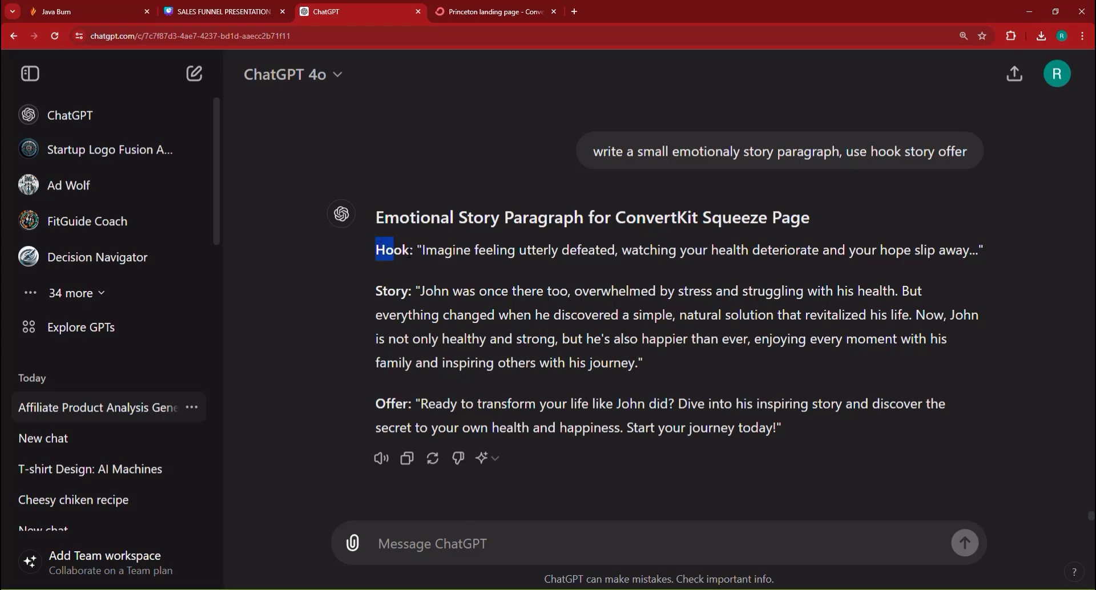
right_click(788, 427)
click(788, 435)
Step: Paste the story over the lorem ipsum body and strip the Hook and Story labels
click(491, 12)
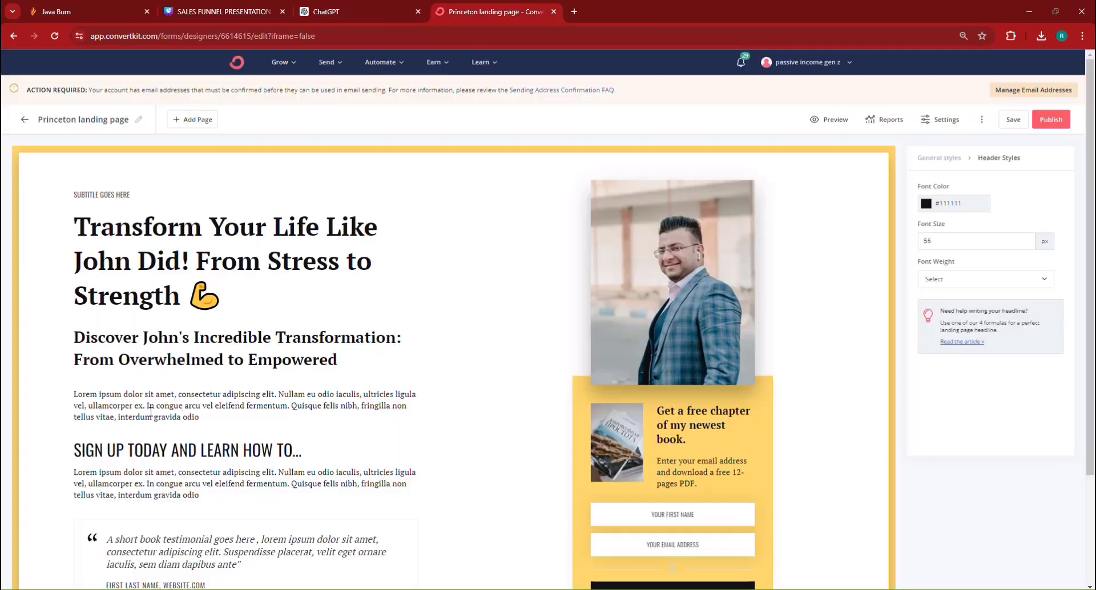
triple_click(110, 405)
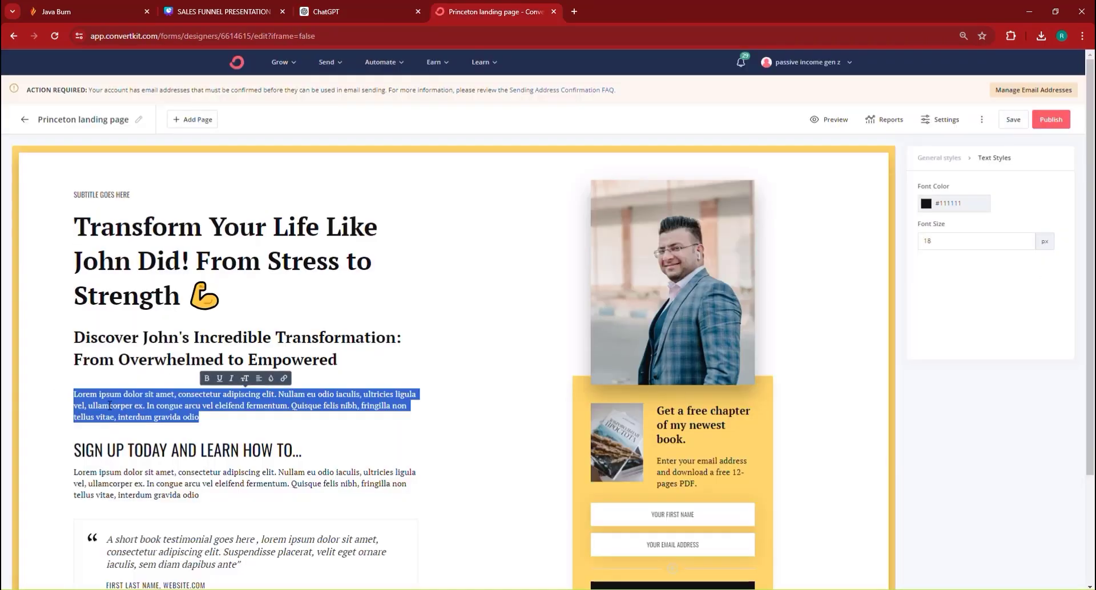
key(ctrl+v)
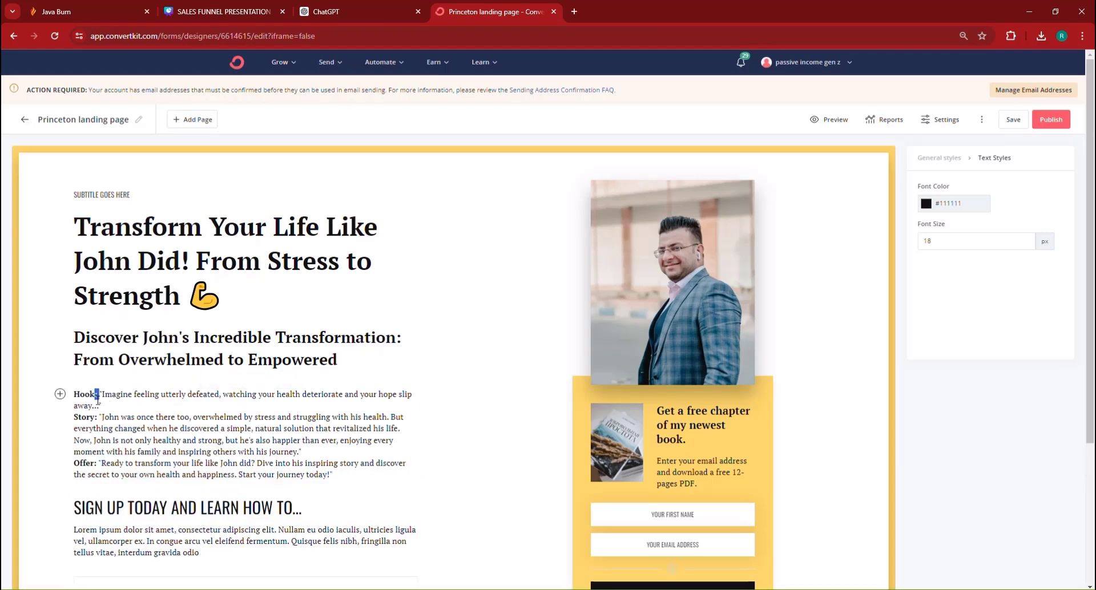
click(96, 397)
drag(99, 393, 73, 394)
key(BackSpace)
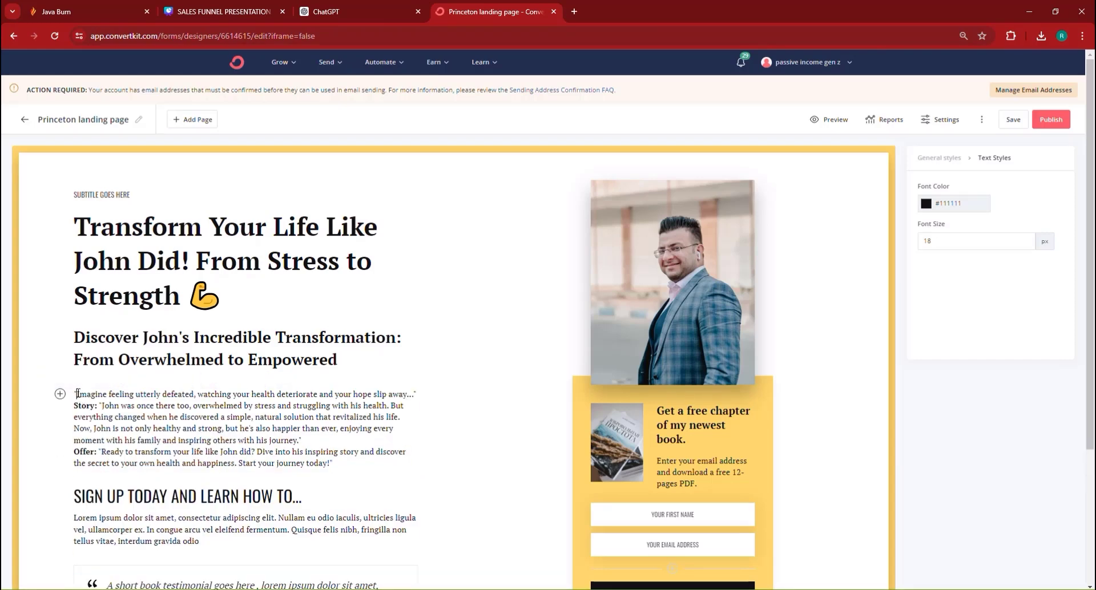
key(Delete)
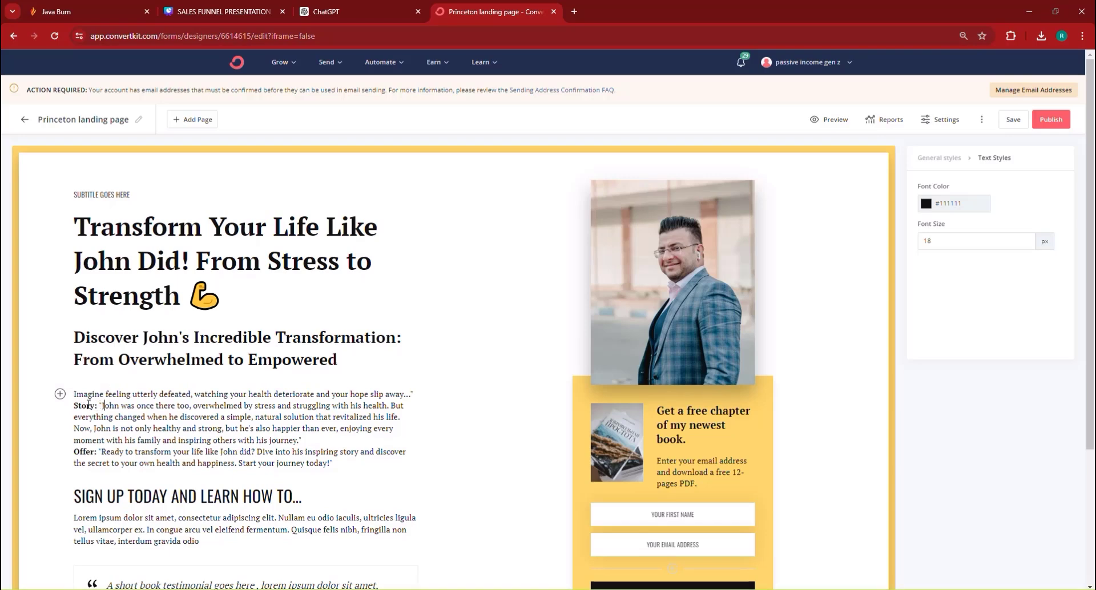
drag(103, 406, 77, 406)
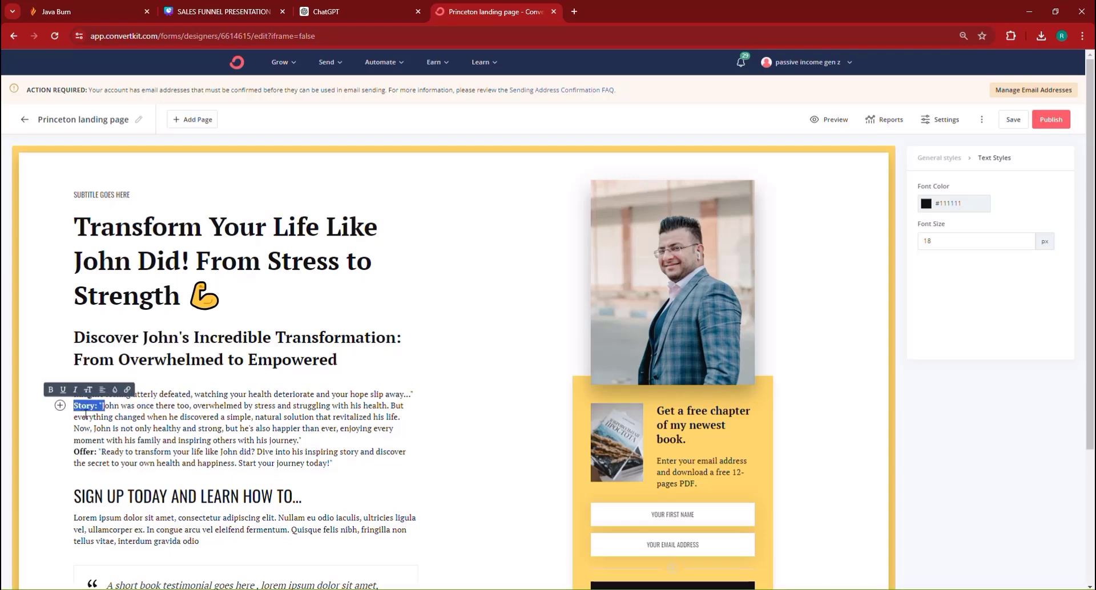
key(BackSpace)
key(Return)
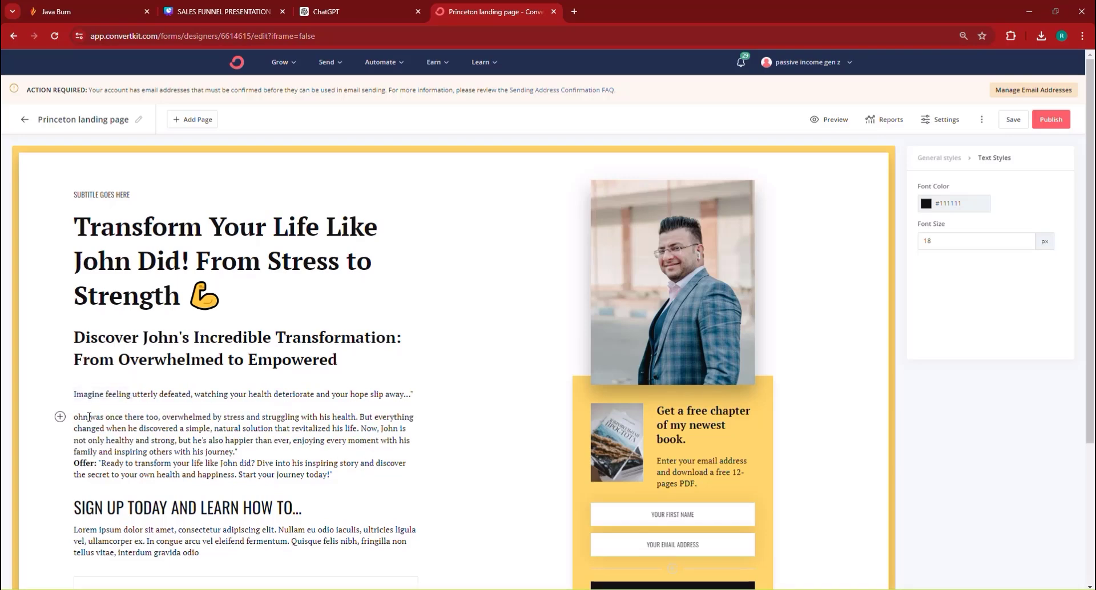
text(J)
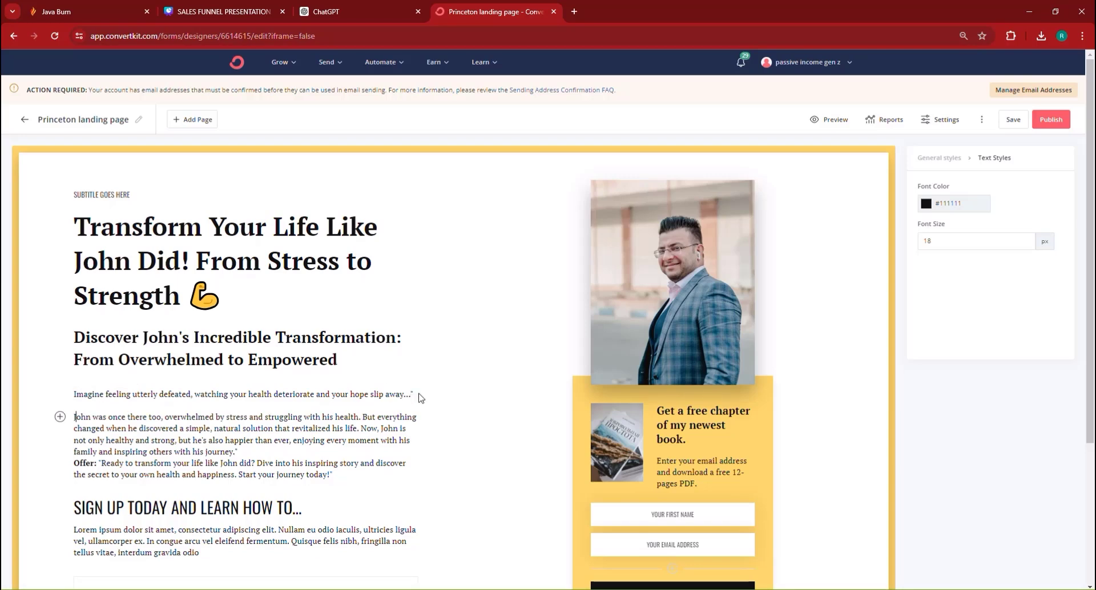
Step: Remove the Offer label and closing quotes, splitting the offer into its own paragraph
click(414, 394)
key(BackSpace)
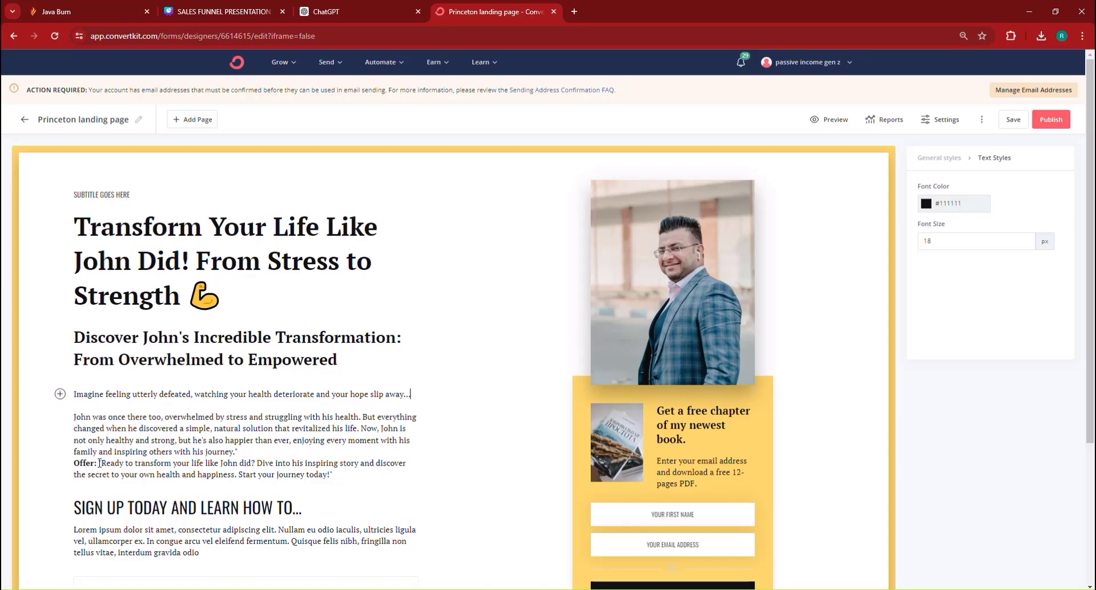
drag(101, 463, 72, 467)
key(BackSpace)
key(Return)
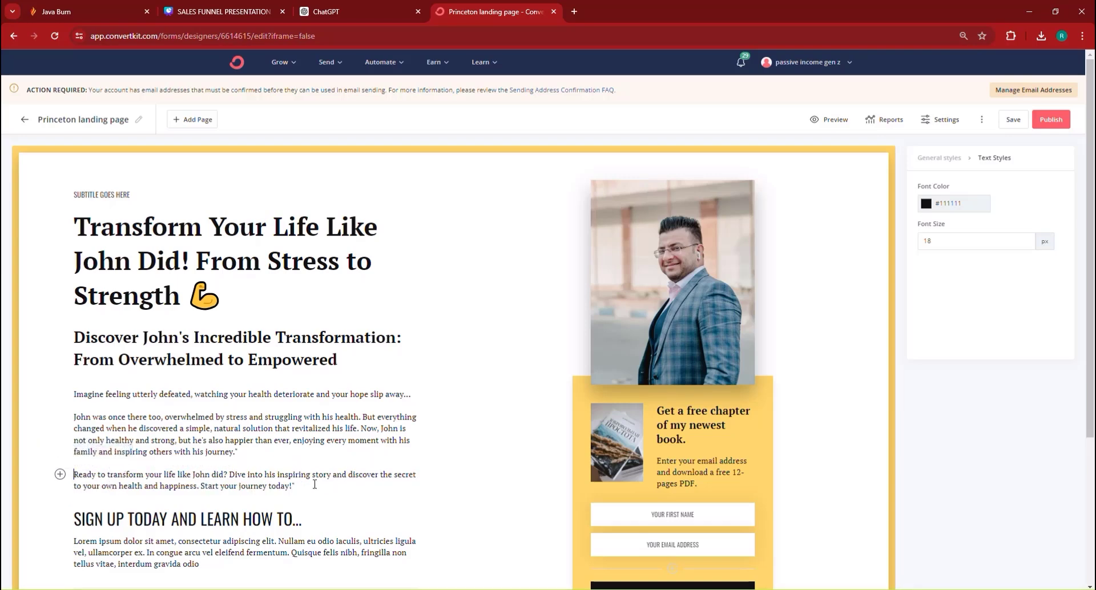
click(315, 485)
key(BackSpace)
click(263, 453)
key(BackSpace)
Step: Set the three story paragraphs to font size 26
mouse_move(318, 489)
mouse_down()
mouse_move(74, 418)
mouse_move(76, 393)
mouse_up()
click(964, 239)
text(26)
scroll(402, 423, down, 3)
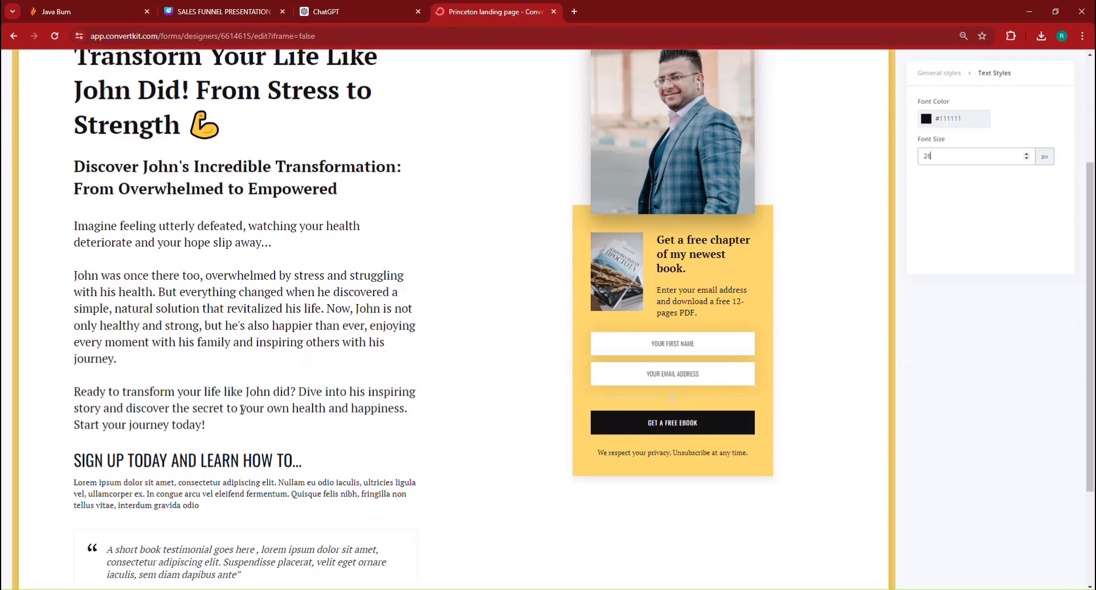
scroll(1030, 226, up, 2)
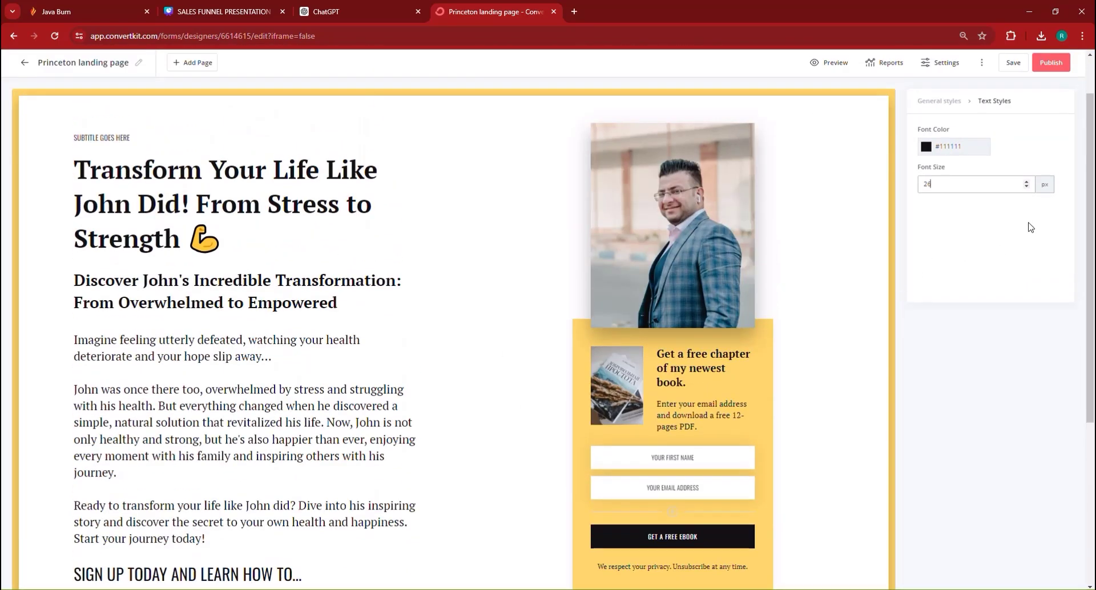
scroll(231, 349, down, 1)
scroll(232, 349, down, 3)
click(331, 8)
Step: Ask ChatGPT to write a small motivating call to action
click(441, 535)
text(write a)
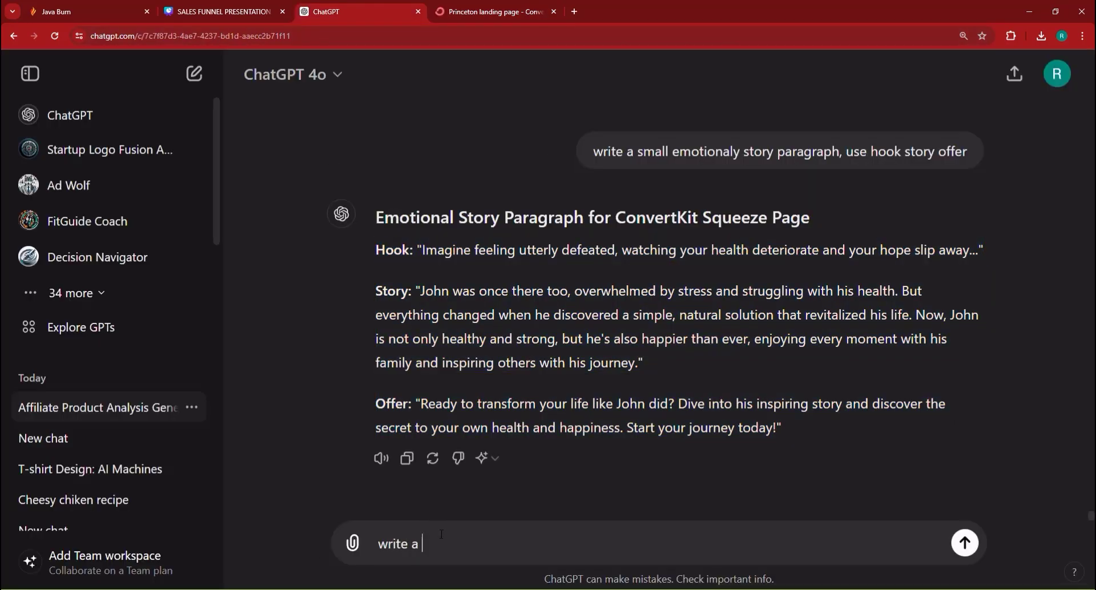
text(small motivating call to action)
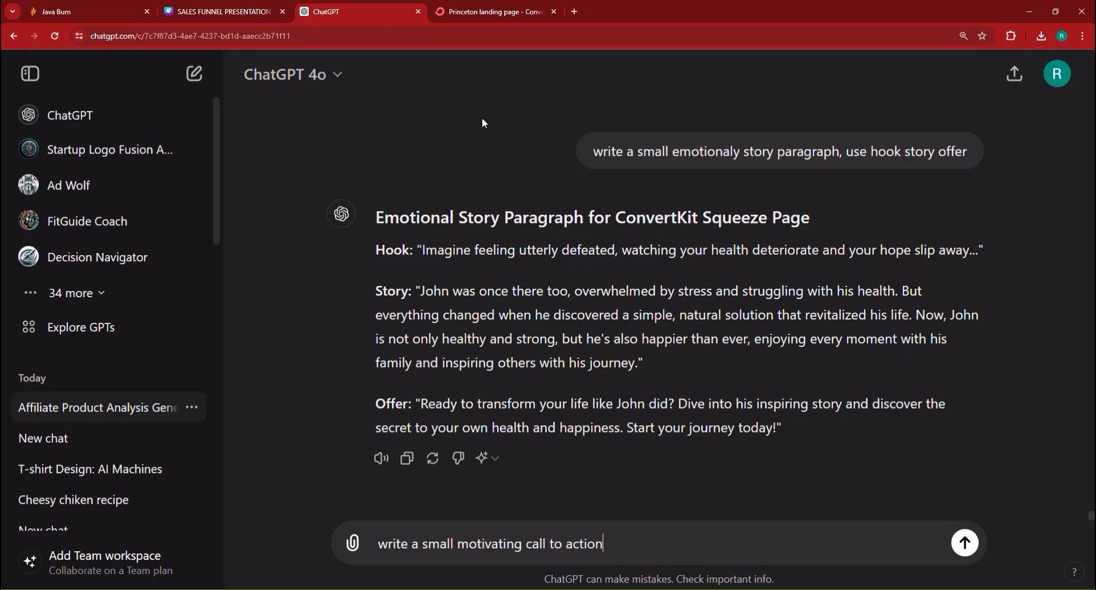
click(479, 10)
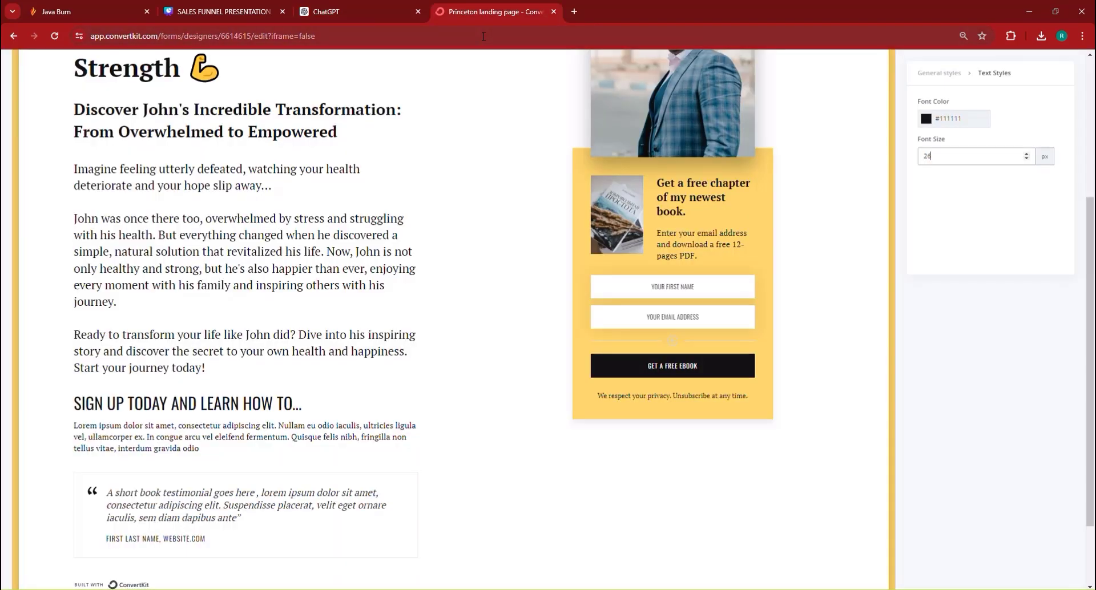
scroll(303, 318, down, 2)
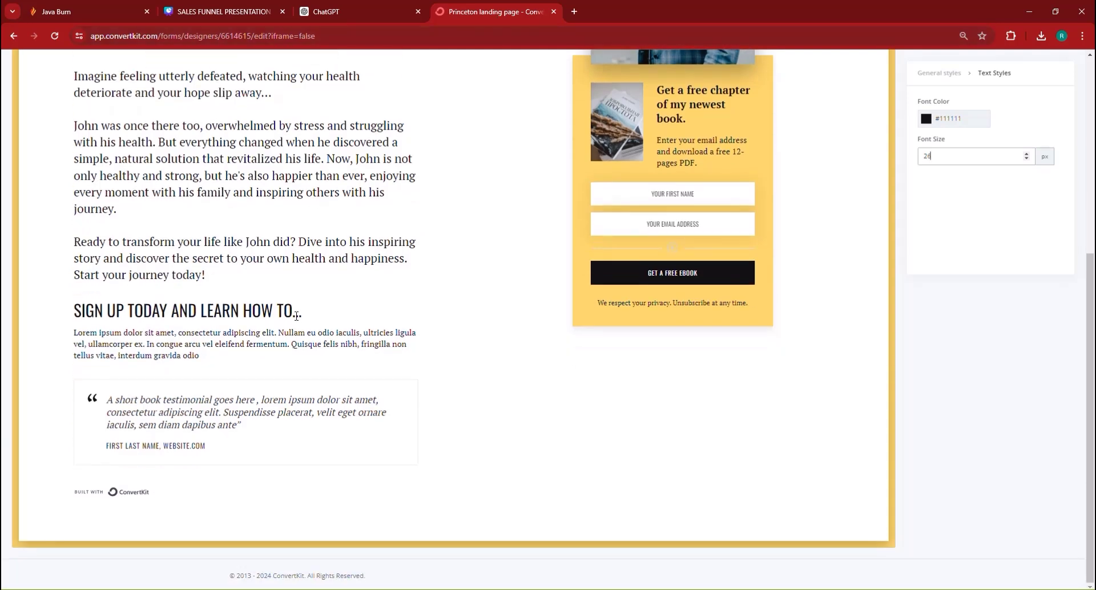
Step: Copy ChatGPT's reply beginning 'Don't wait any longer to start your transformation!'
click(343, 11)
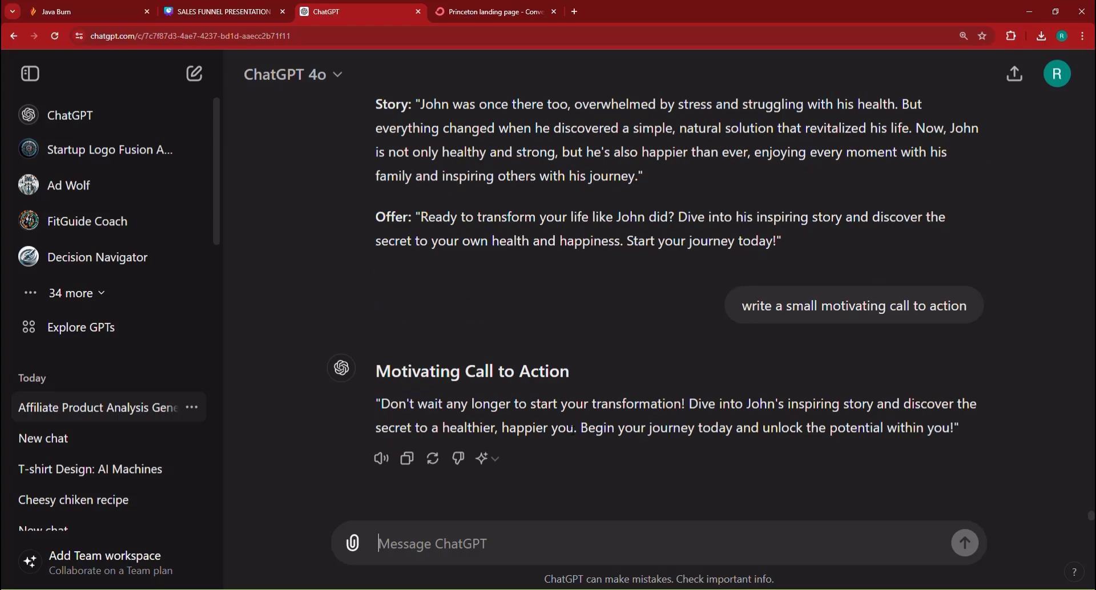
triple_click(561, 427)
key(ctrl+c)
right_click(560, 426)
click(582, 435)
Step: Paste the 'Don't wait any longer…' call to action over the Lorem ipsum paragraph and size it 26 px
click(491, 11)
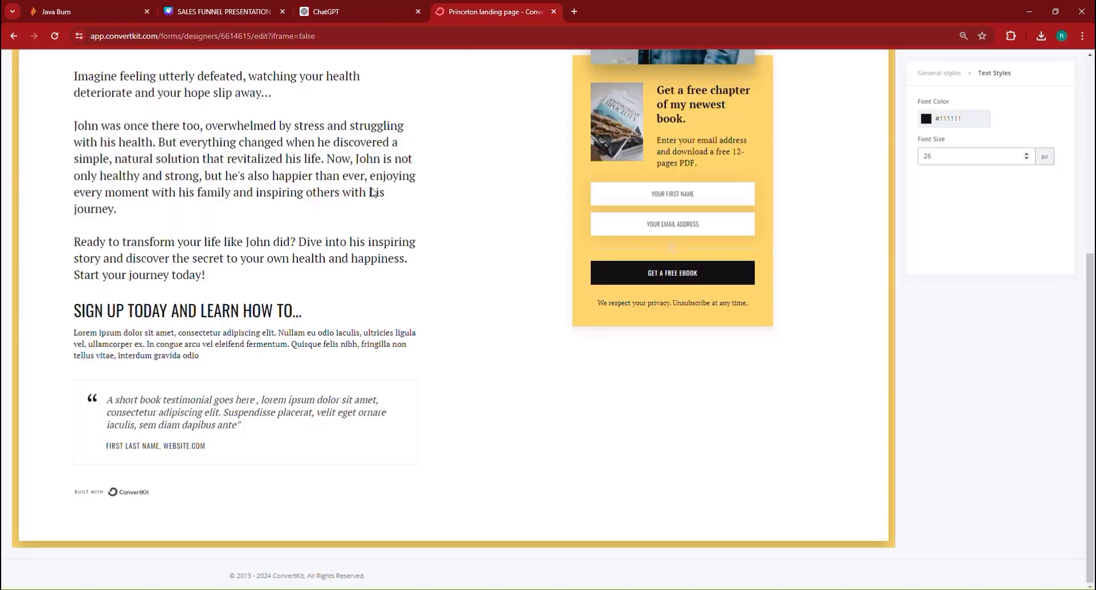
triple_click(138, 341)
key(ctrl+v)
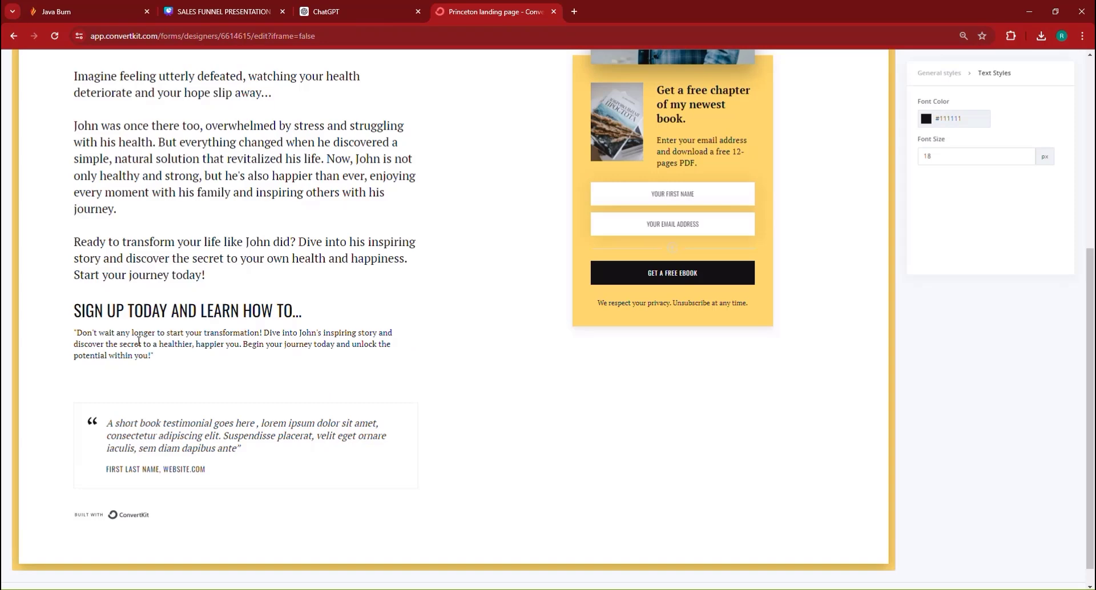
triple_click(150, 245)
triple_click(117, 355)
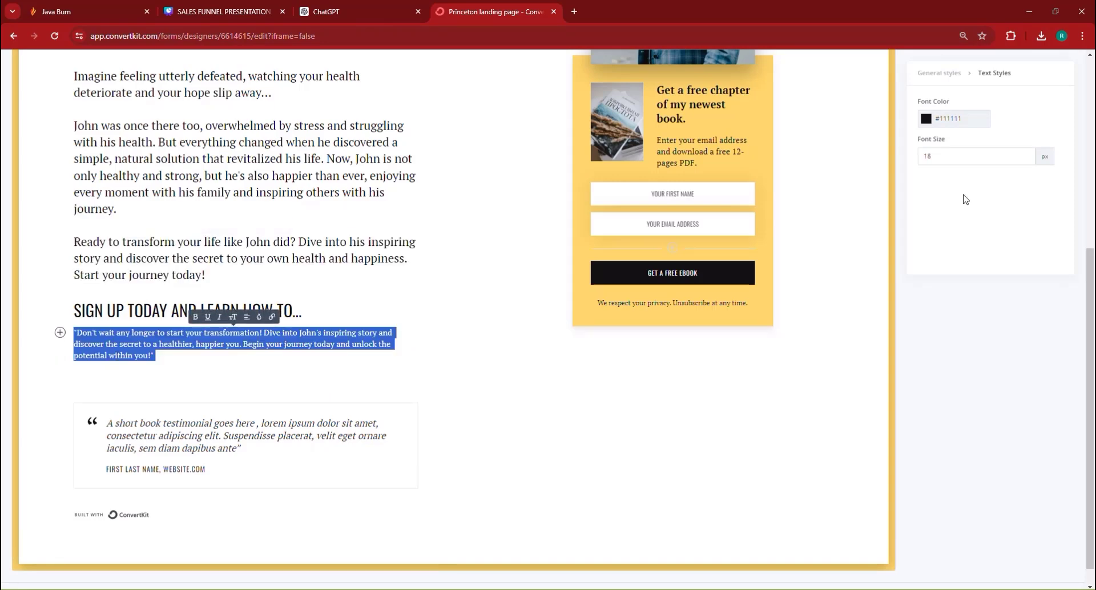
click(964, 159)
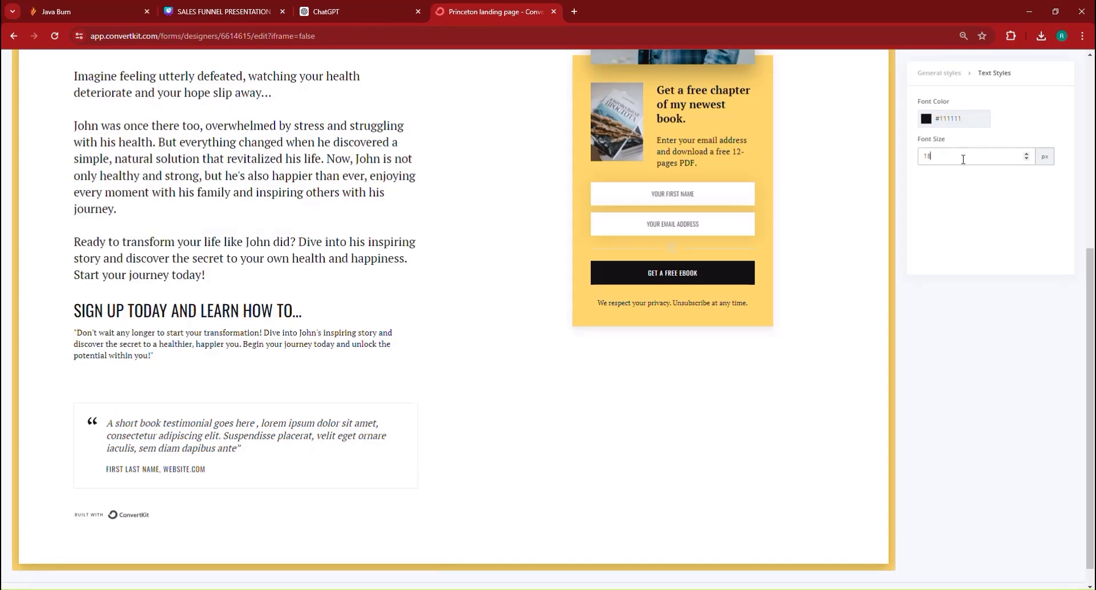
text(26)
click(82, 334)
click(133, 425)
key(Delete)
Step: Start a ChatGPT follow-up: 'I said button cta, make it small'
click(359, 12)
click(459, 538)
text(I said button cta, make it small)
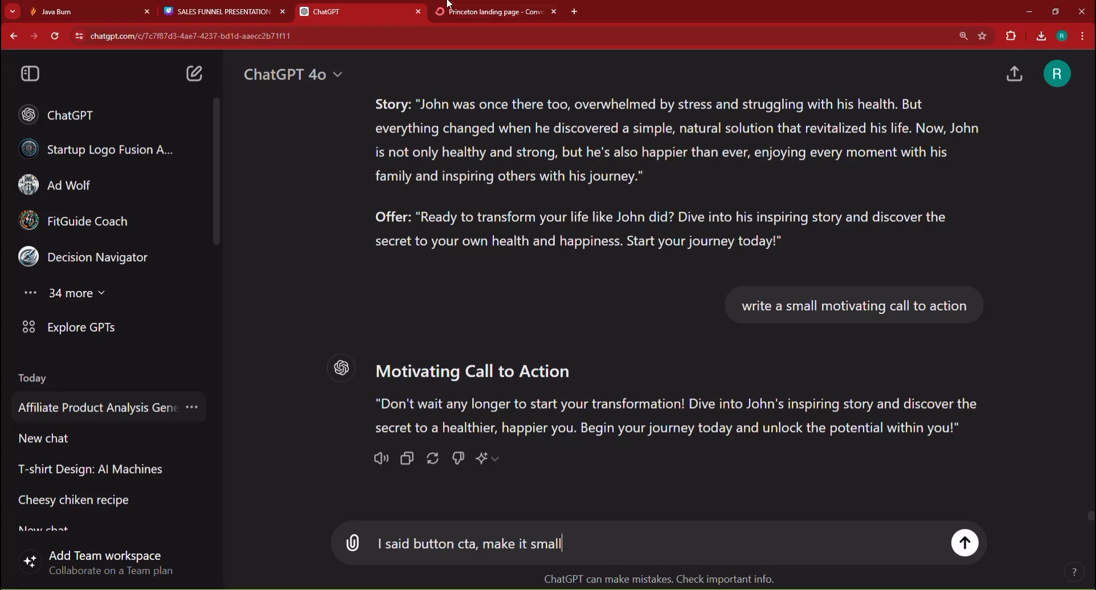
Step: Send the small button CTA request and copy ChatGPT's 'Start Your Journey Now' reply
click(448, 6)
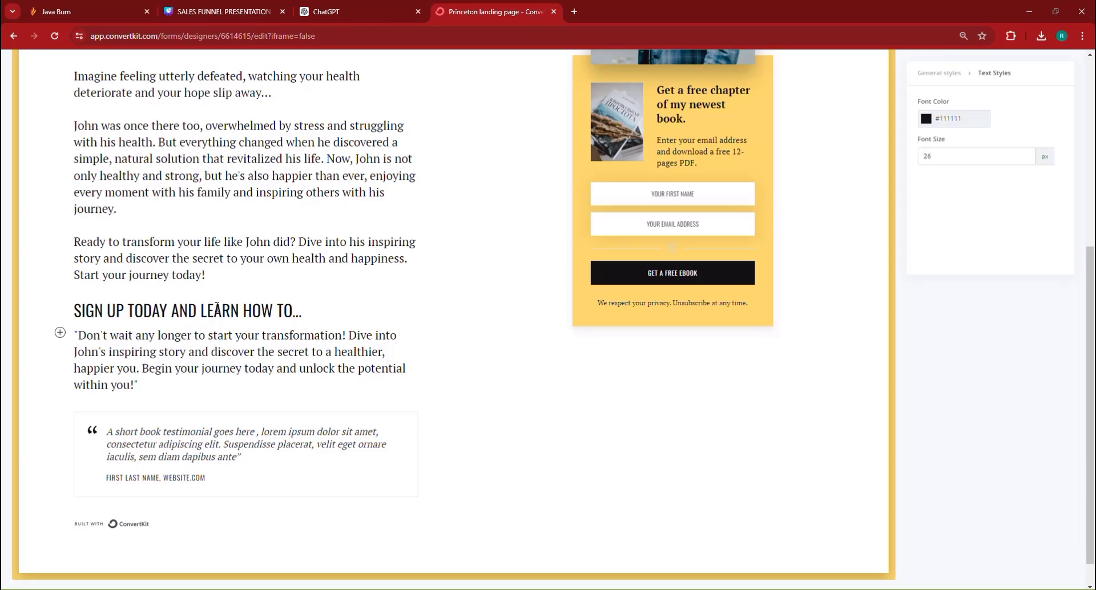
click(325, 9)
key(Return)
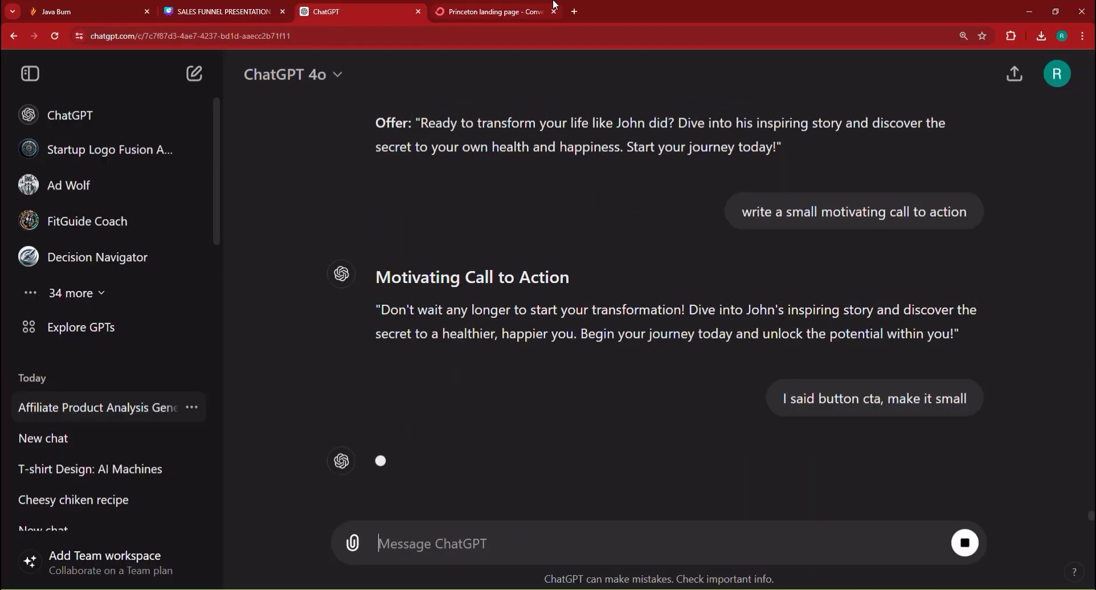
click(503, 8)
click(347, 4)
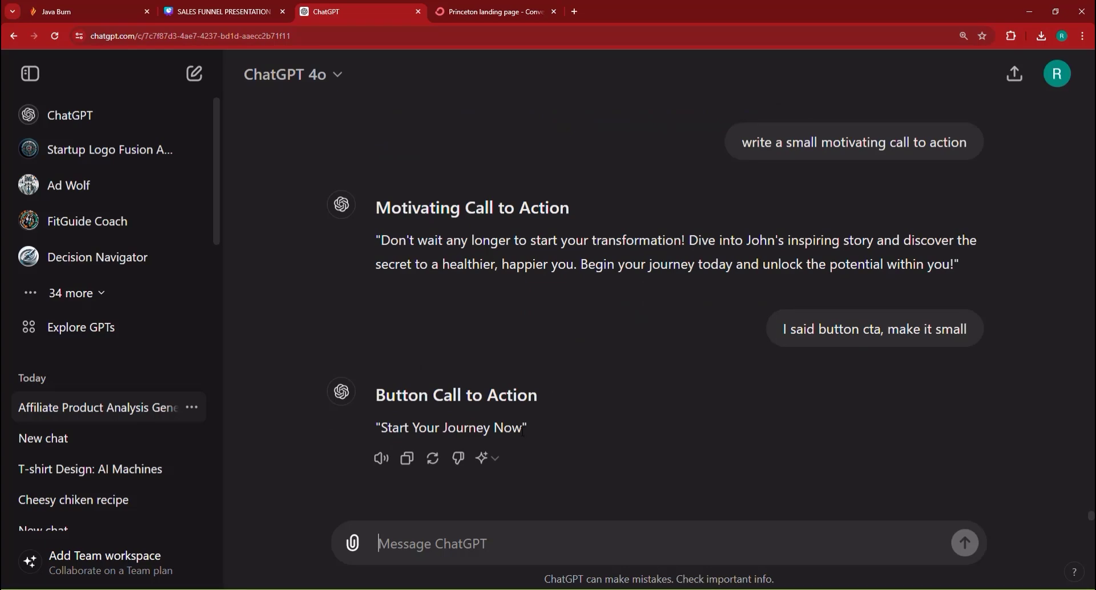
drag(522, 432, 383, 427)
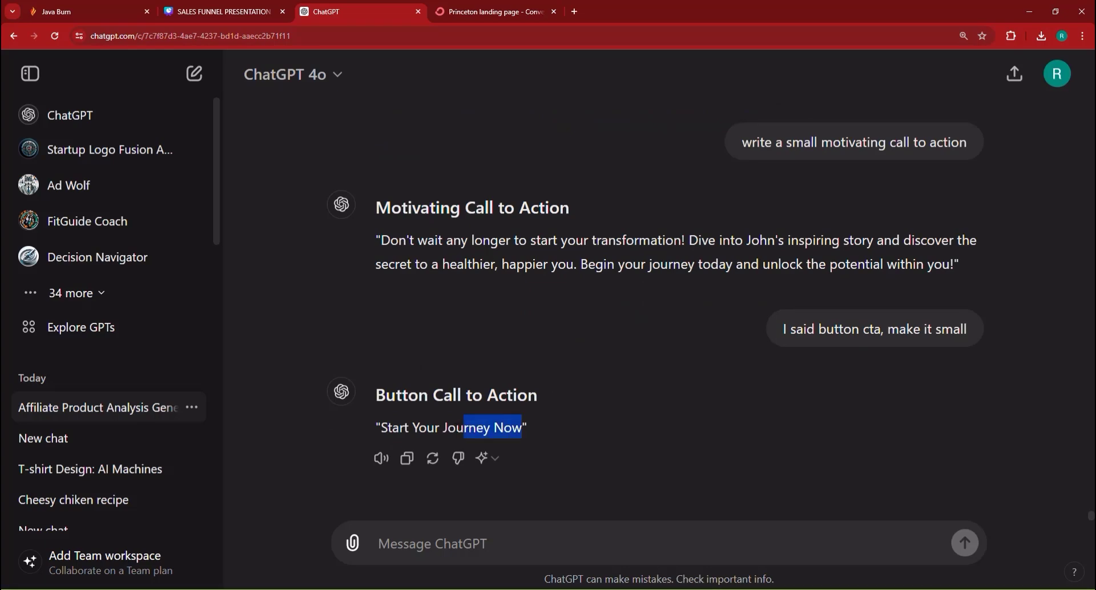
right_click(387, 429)
click(402, 441)
key(ctrl+Tab)
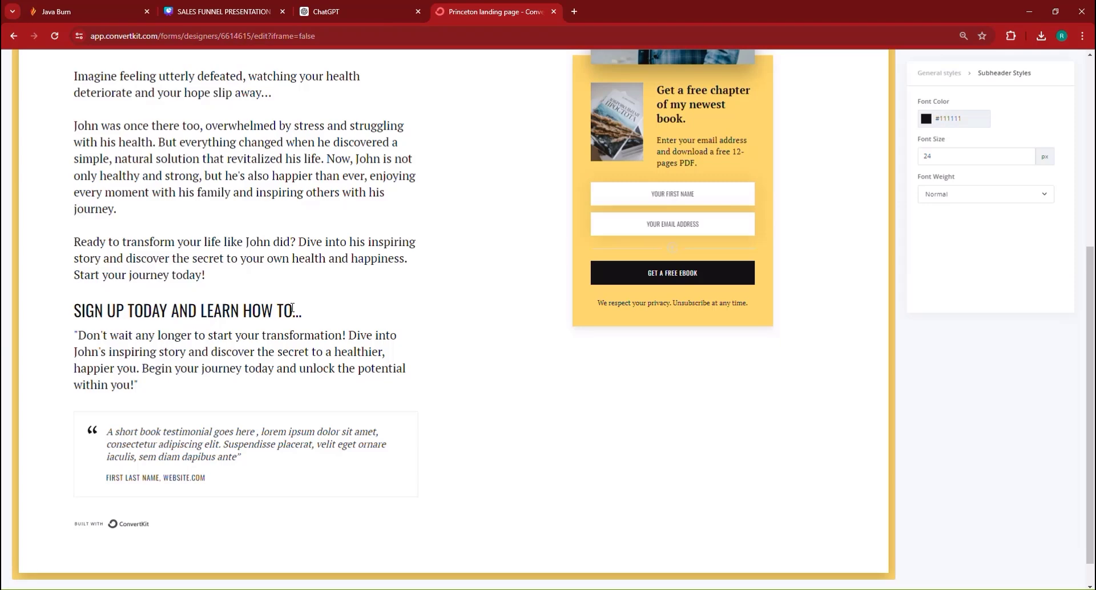
Step: Replace the SIGN UP TODAY heading with 'Start Your Journey Now' and draft a ChatGPT prompt about the book's benefits
drag(292, 309, 77, 304)
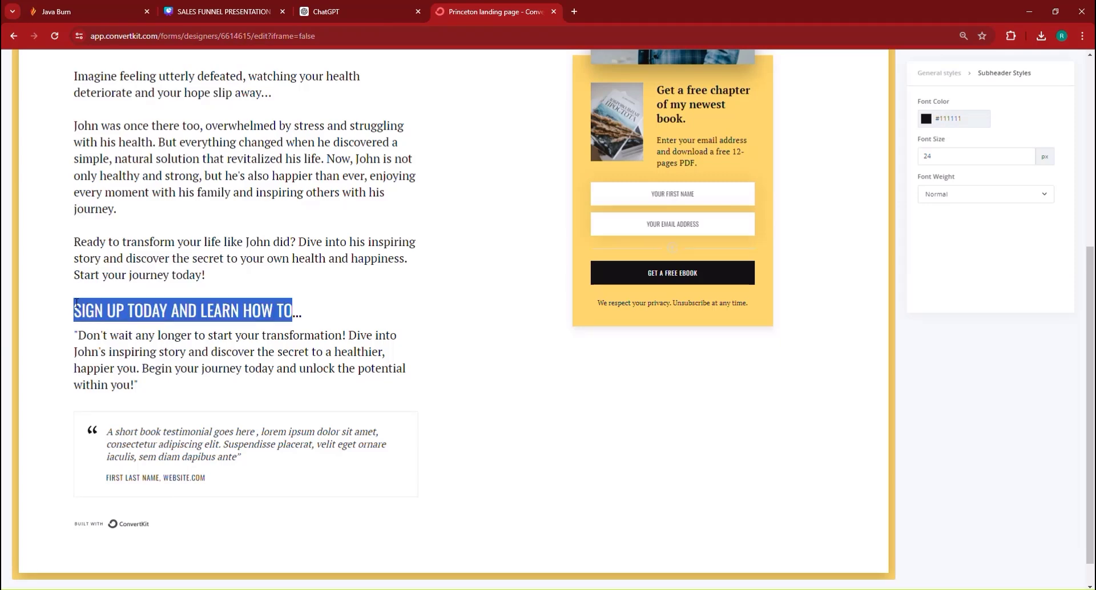
key(ctrl+v)
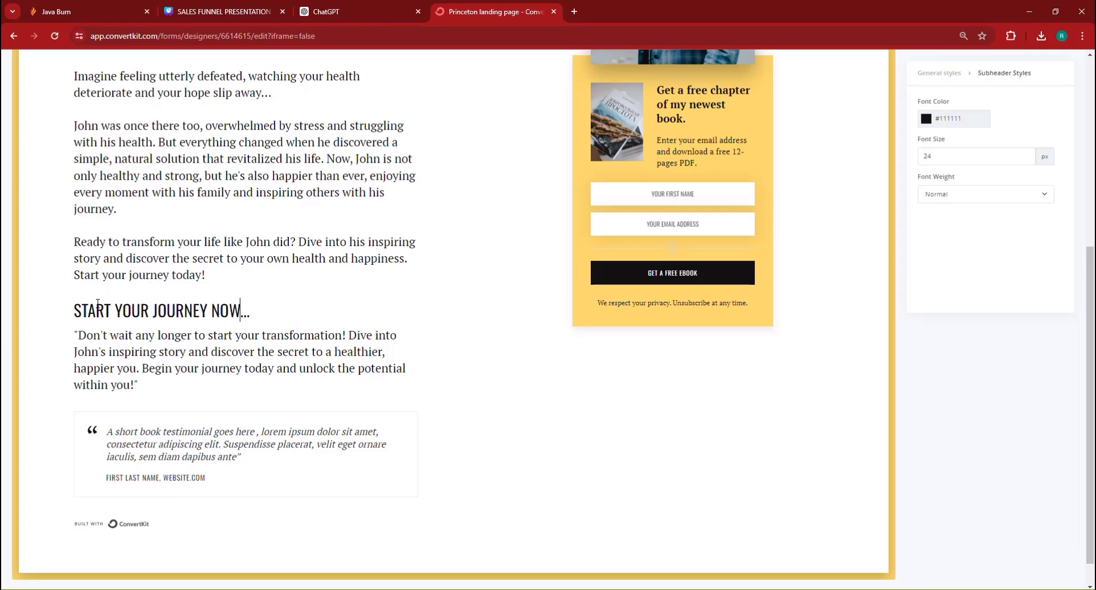
click(343, 12)
click(422, 542)
text(write a short paragraph about the book and the benefits of readigng)
Step: Retype the form headline as 'Get John's Full Ebook Detailing his Battle with Stress and SECRET to Transformation at Age 40!'
click(453, 10)
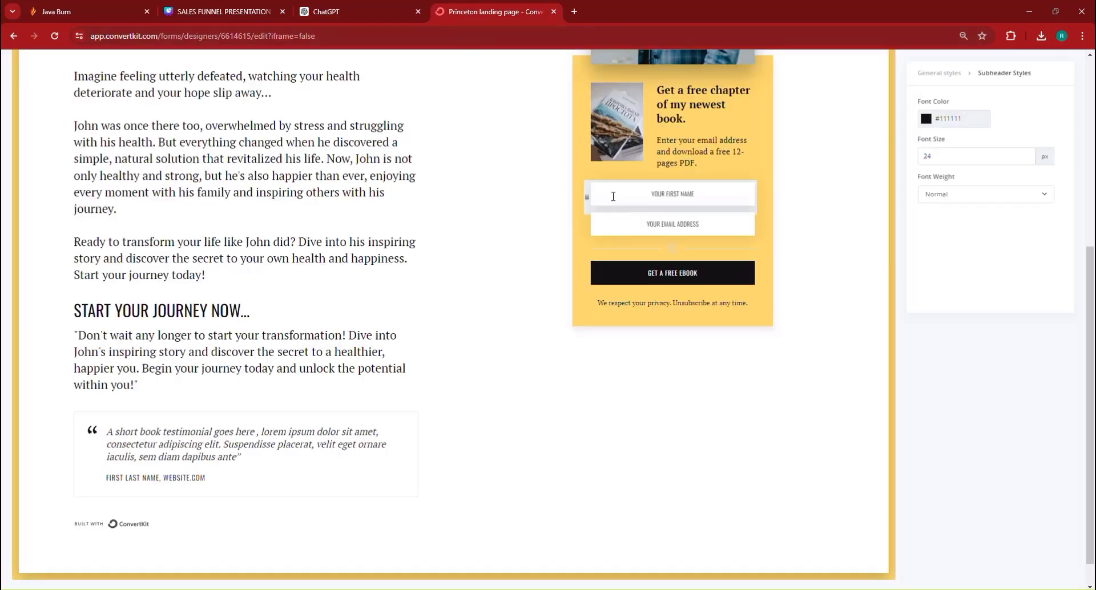
scroll(720, 166, up, 1)
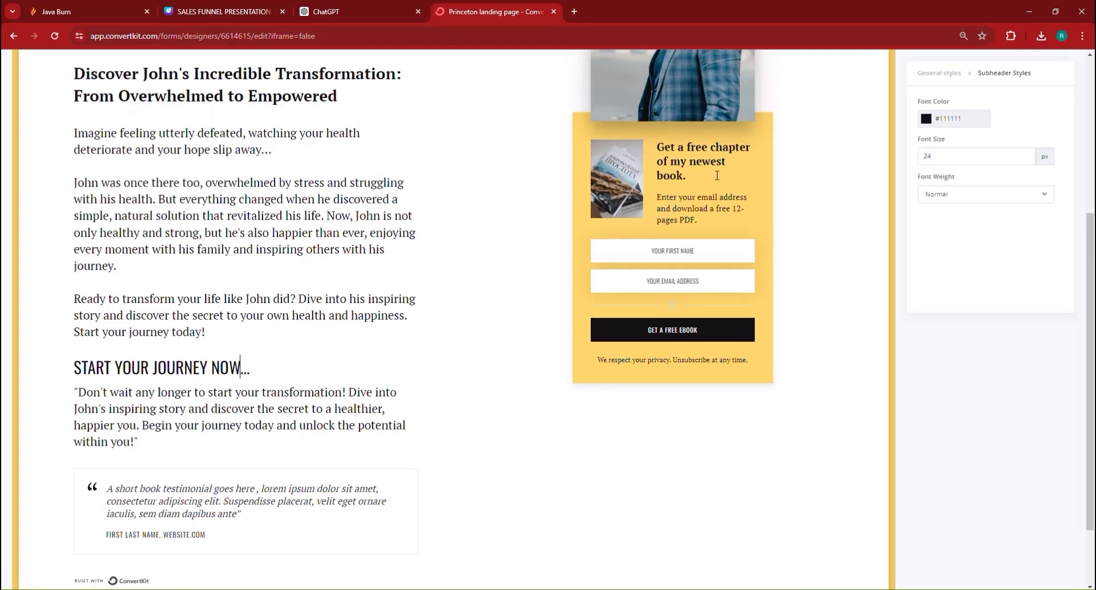
scroll(705, 183, up, 1)
click(680, 215)
key(ctrl+a)
key(BackSpace)
text(Get JoHN)
key(BackSpace)
key(BackSpace)
text(hn's Ful)
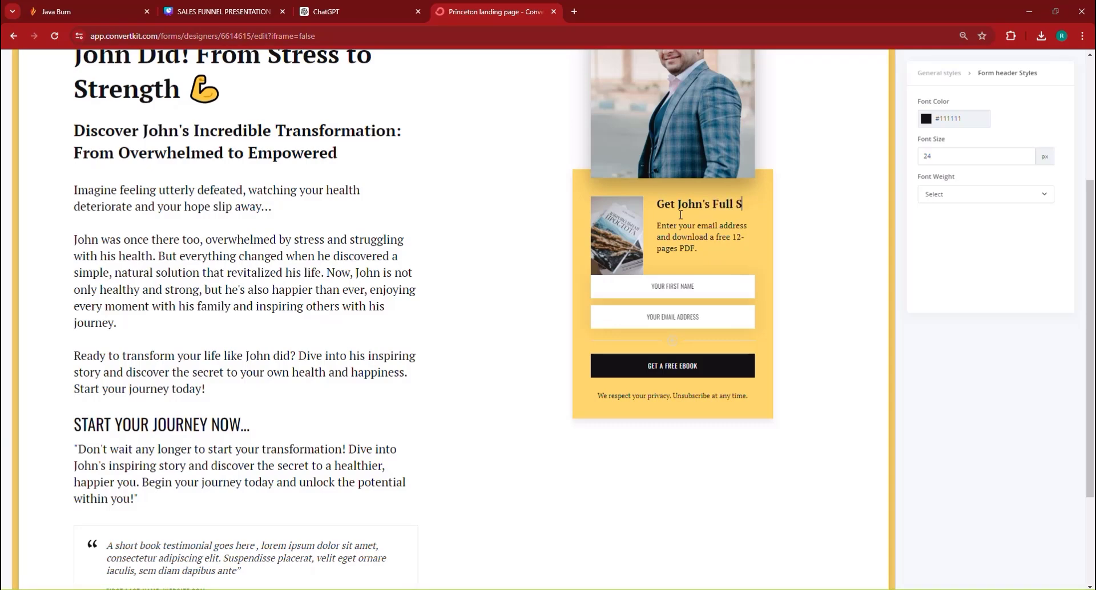
key(BackSpace)
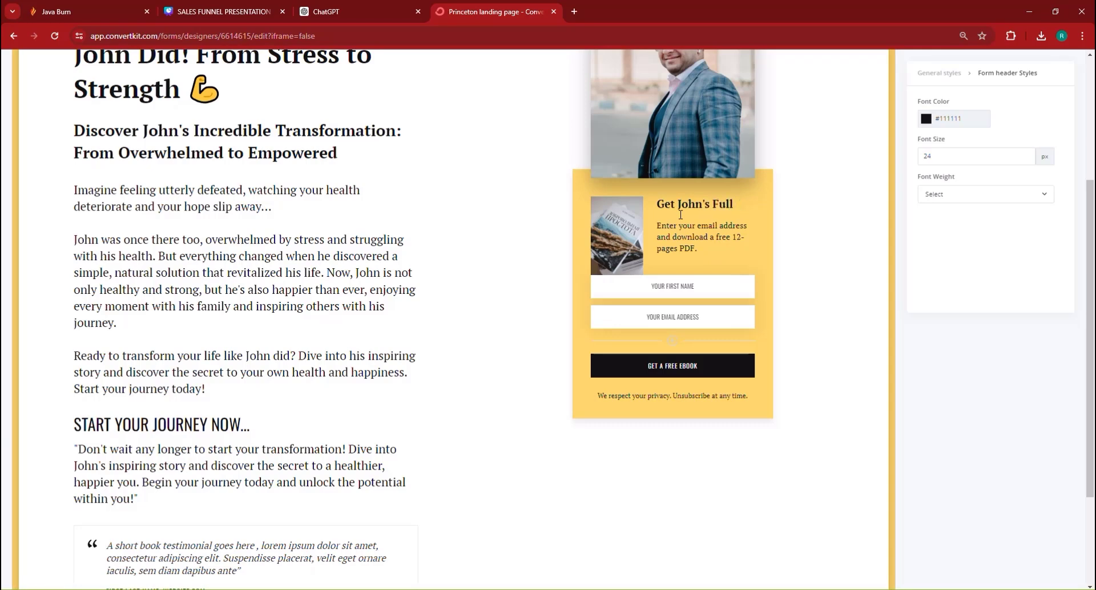
text(boo)
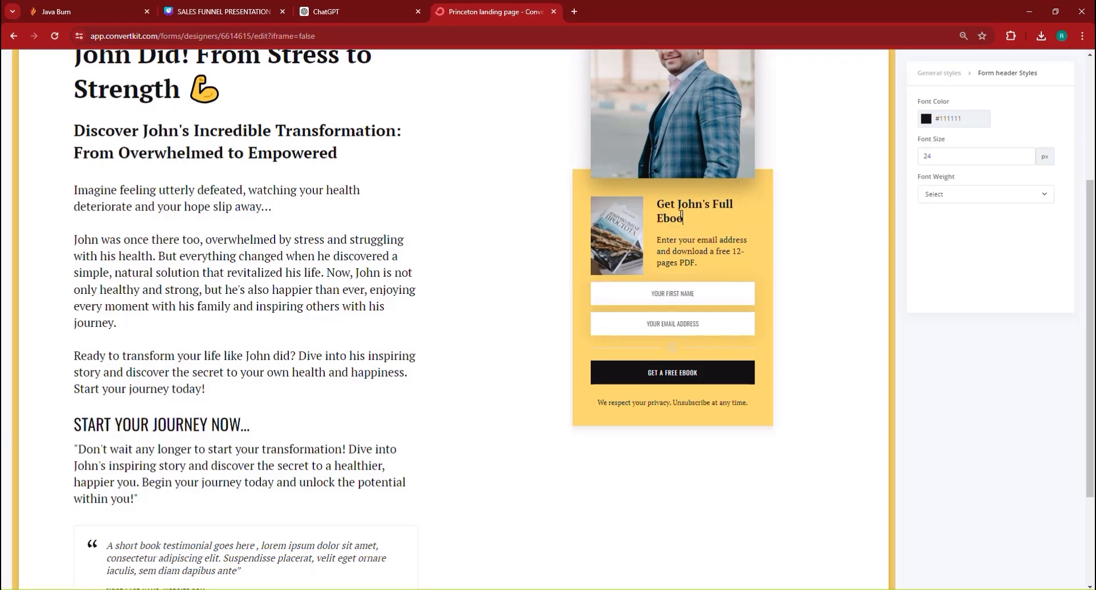
text(k Det)
text(ailing his )
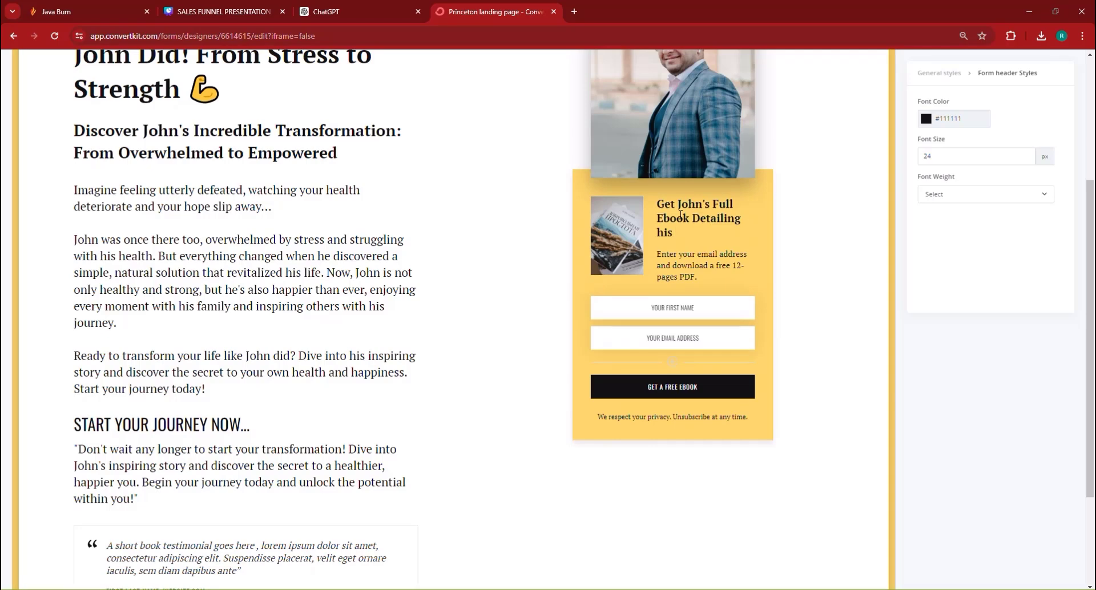
text(B)
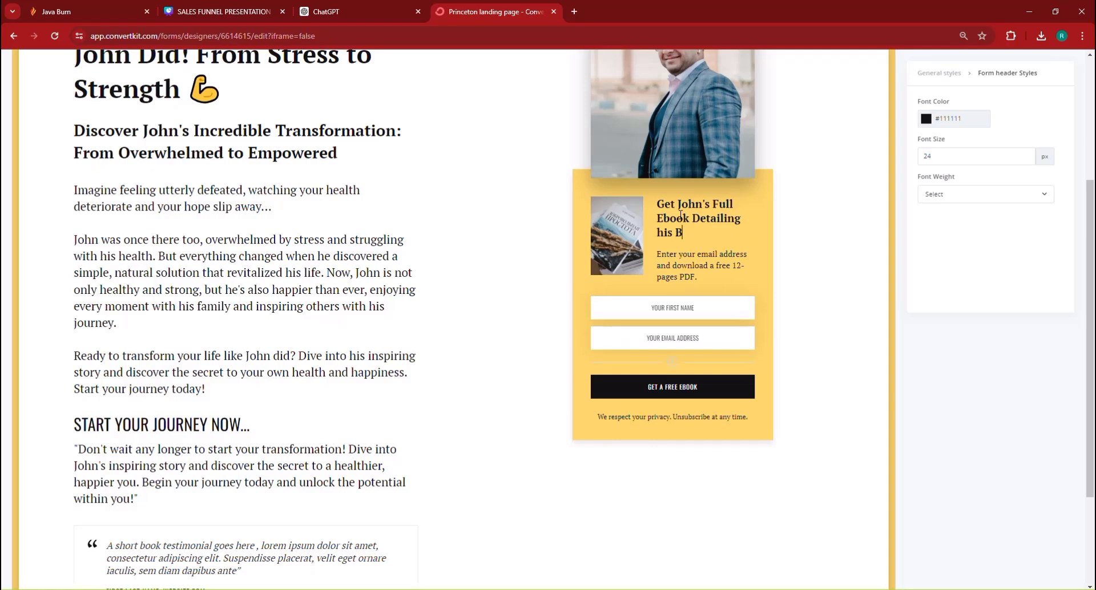
text(attle)
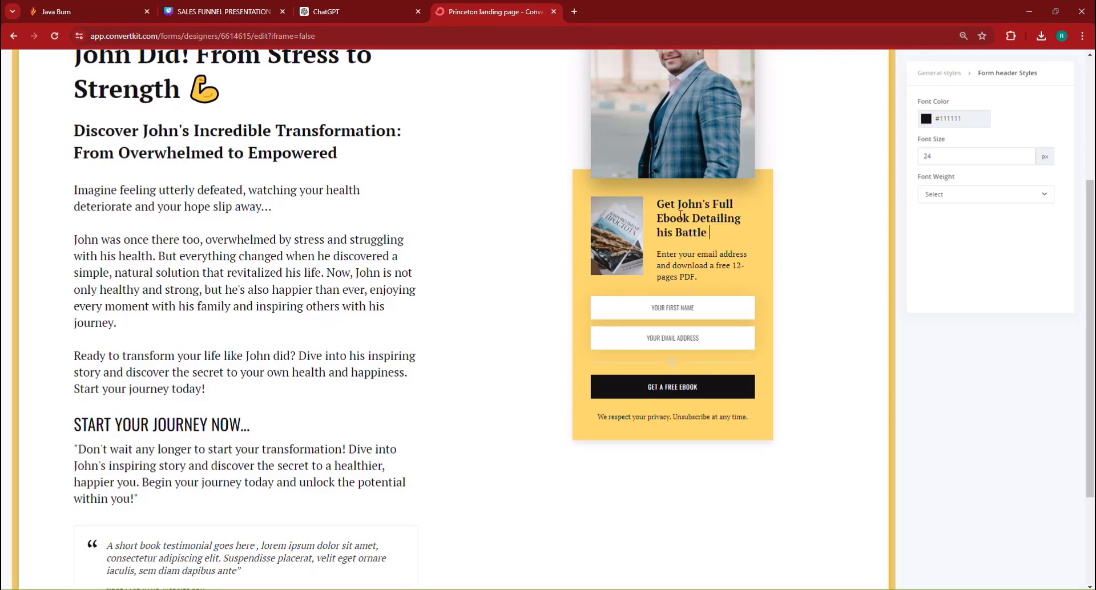
text( with St)
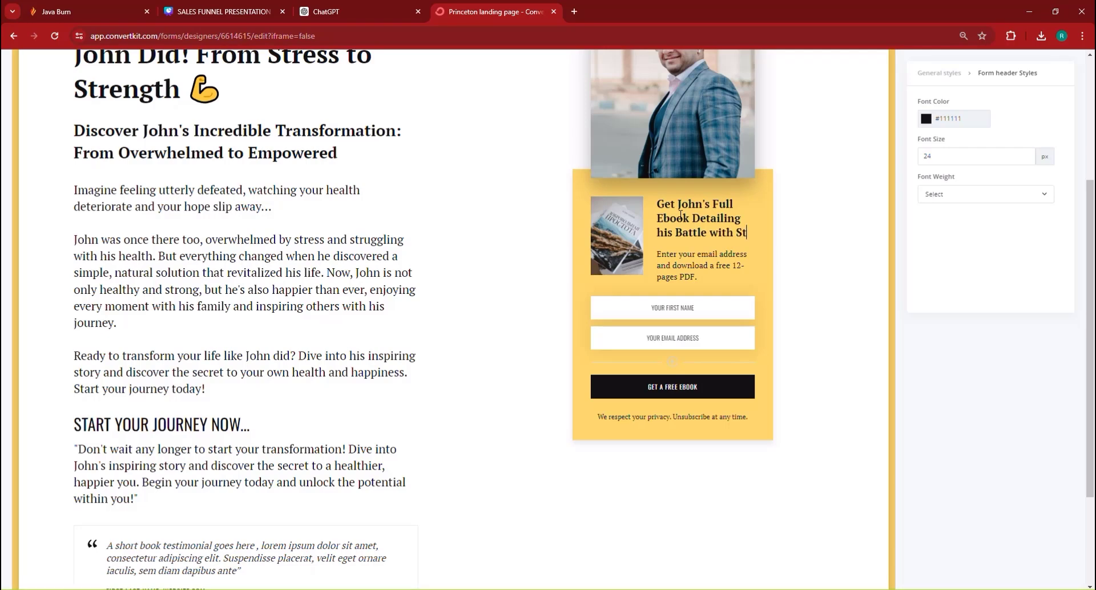
text(ress )
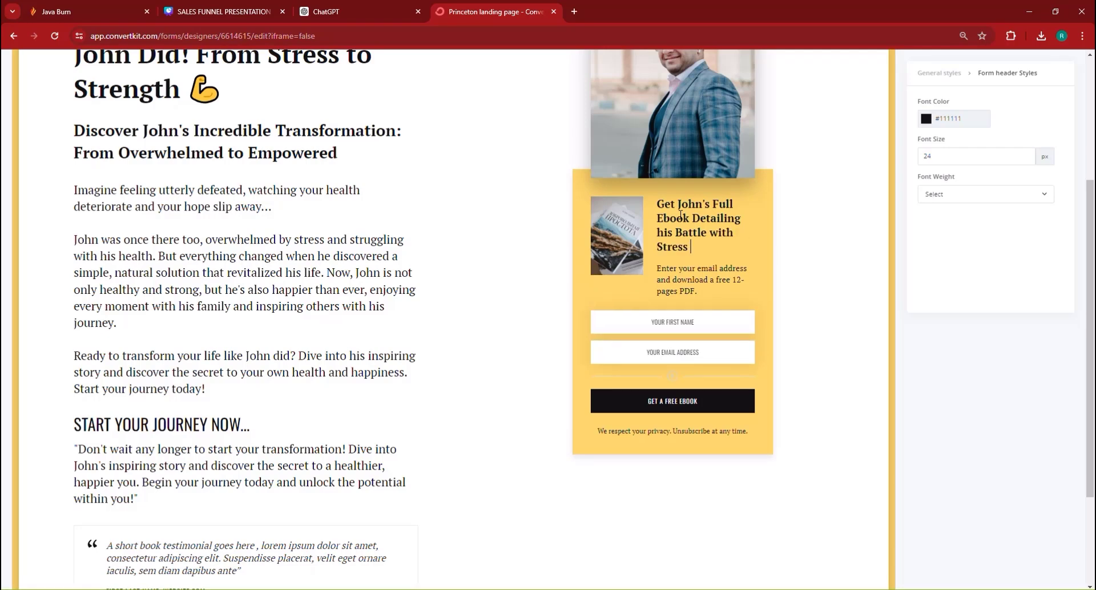
text(and SECRET to T)
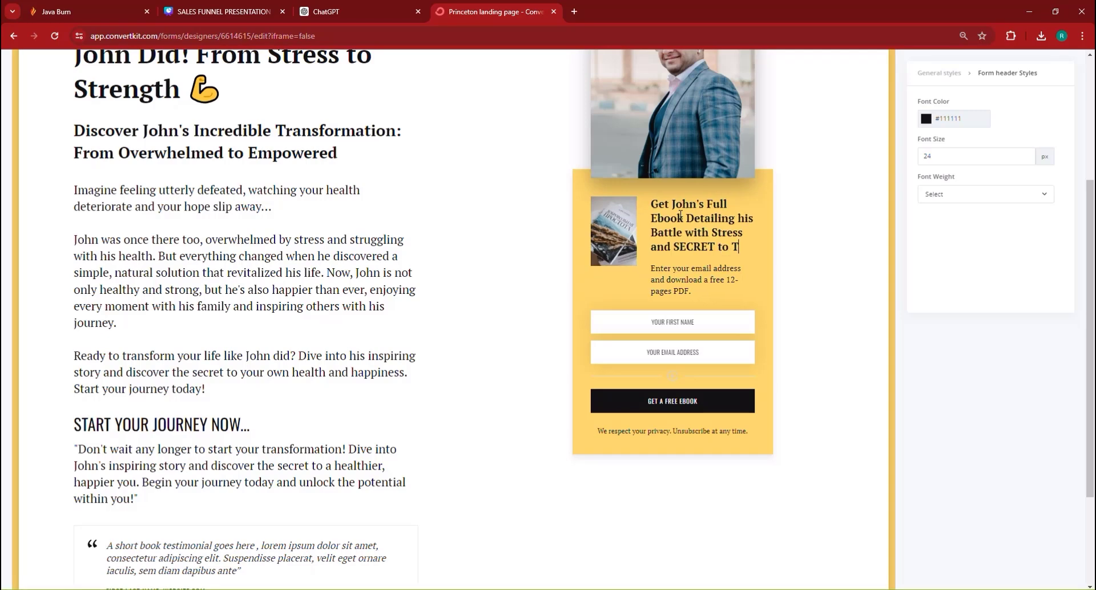
text(ran)
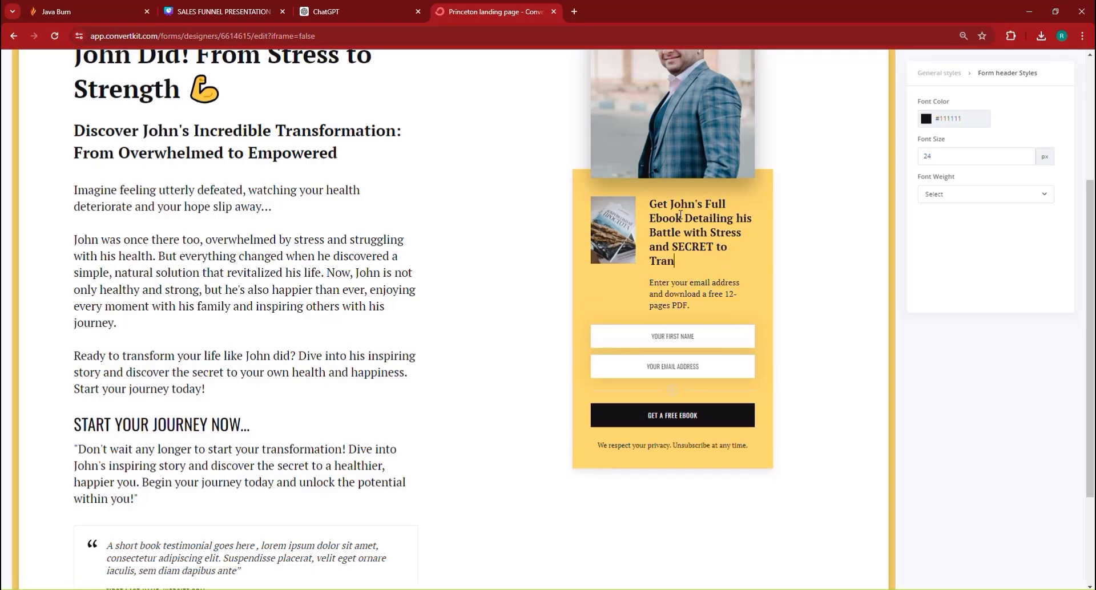
text(sformation at Age 40)
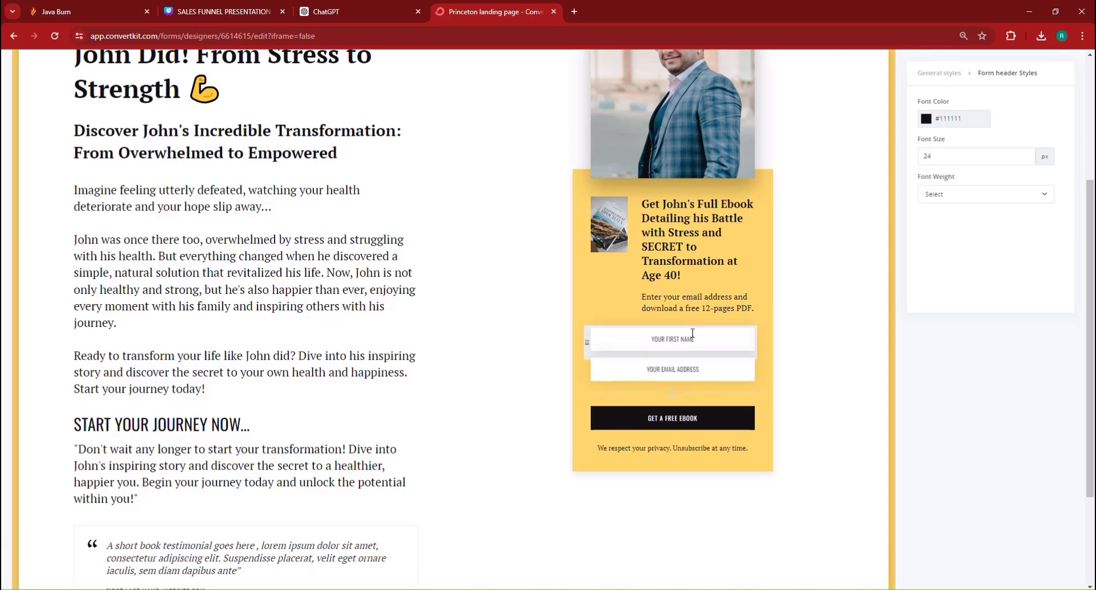
text(!)
Step: Rewrite the form description to 'Get your free Ebook Copy Now, and Transform your Life'
click(715, 312)
drag(702, 308, 736, 308)
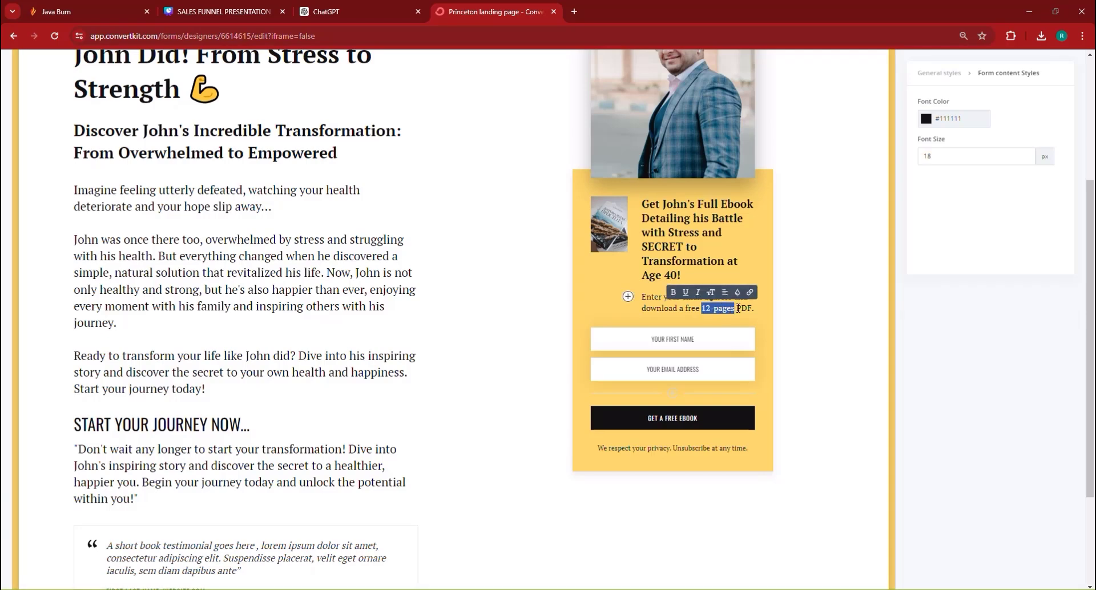
key(BackSpace)
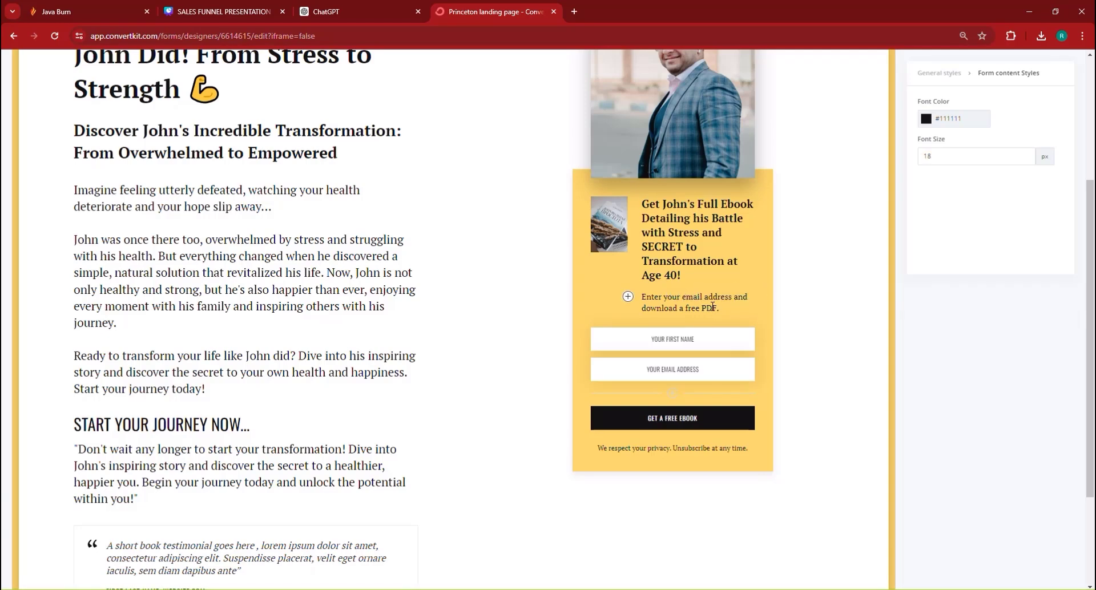
key(Delete)
key(BackSpace)
key(BackSpace)
text(E)
double_click(664, 307)
text(Get y)
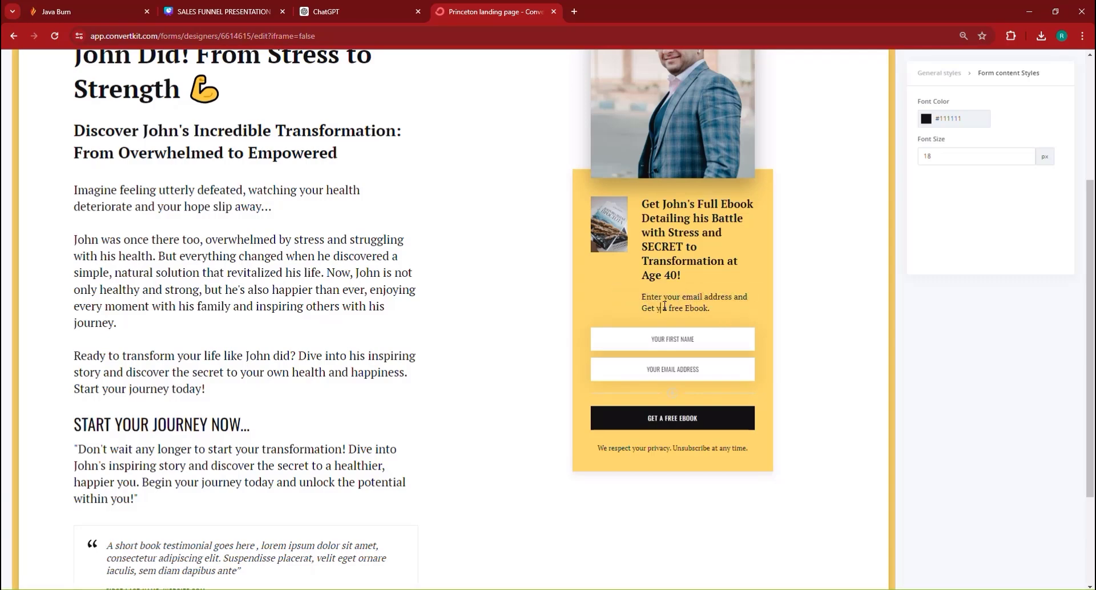
text(our)
key(Delete)
key(Delete)
key(shift+Home)
key(BackSpace)
click(731, 297)
key(BackSpace)
text(Cop)
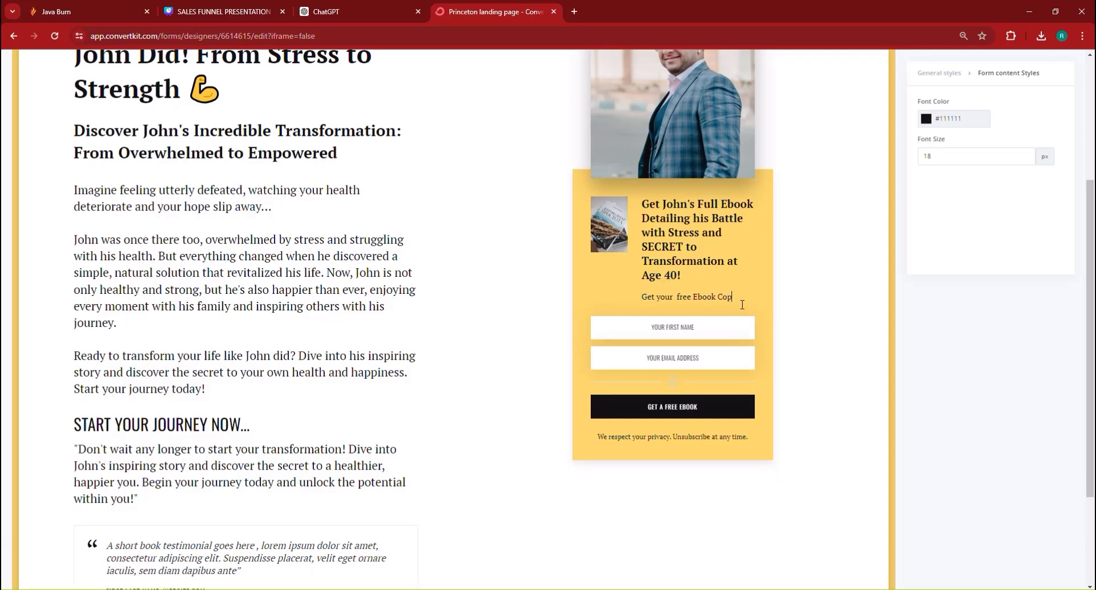
text(y Now, and Transform your Life!)
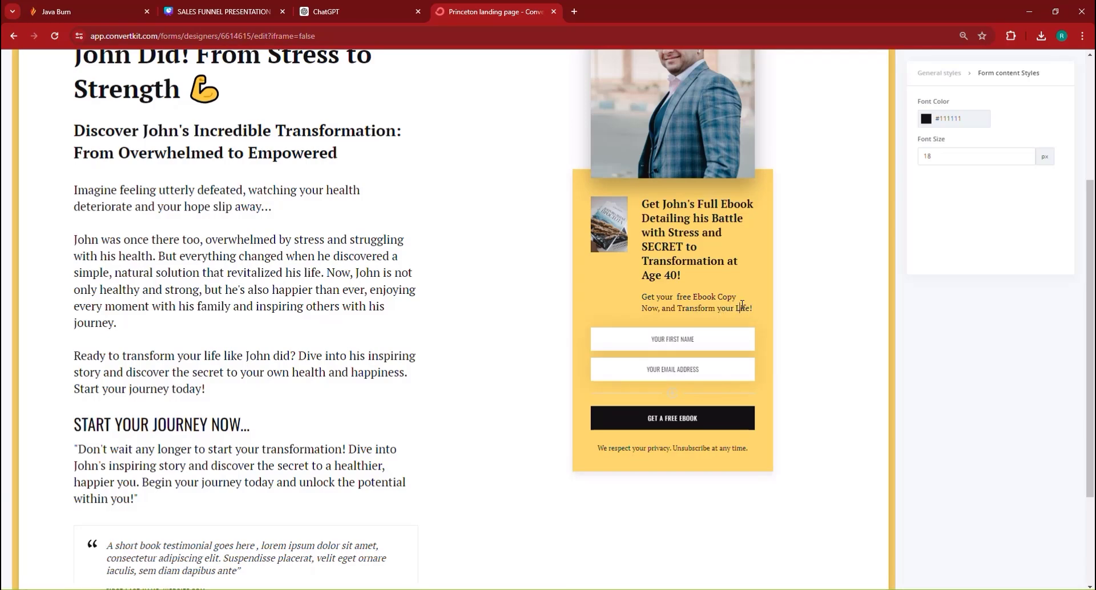
Step: Select the whole description and change its font size from 18, entering 20 first
drag(753, 309, 634, 296)
click(940, 154)
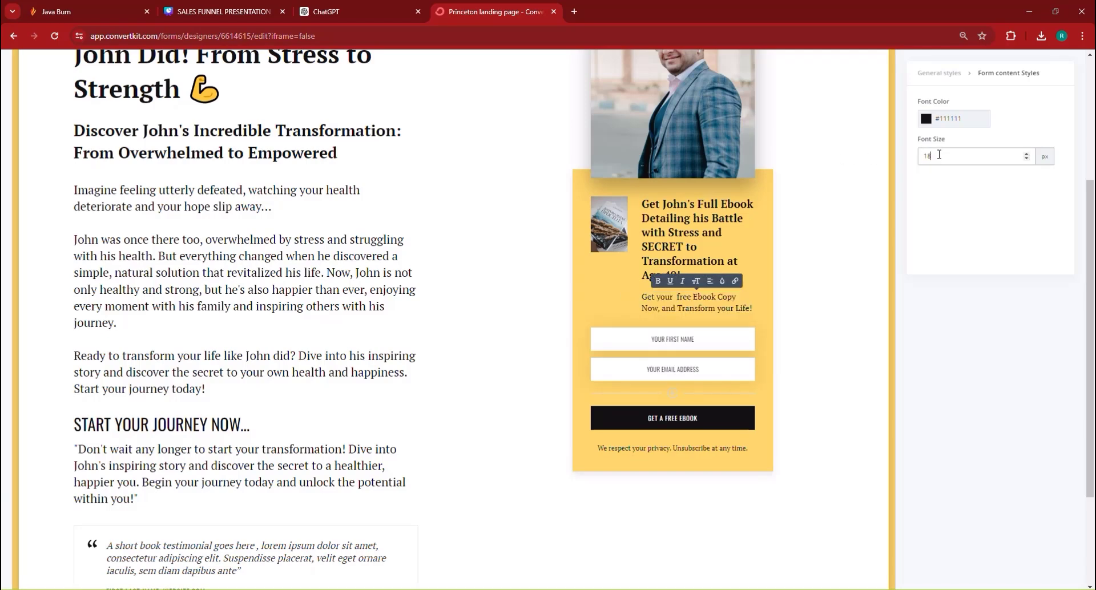
double_click(939, 154)
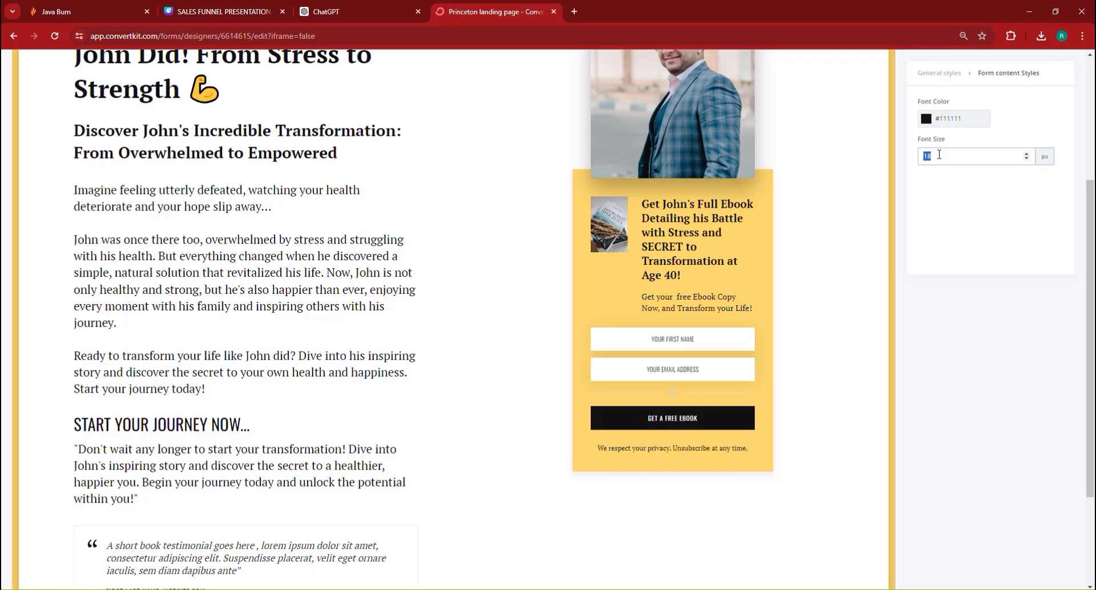
text(20)
double_click(930, 149)
Step: Finish the description at 22 px and delete the ebook thumbnail beside the form headline
text(22)
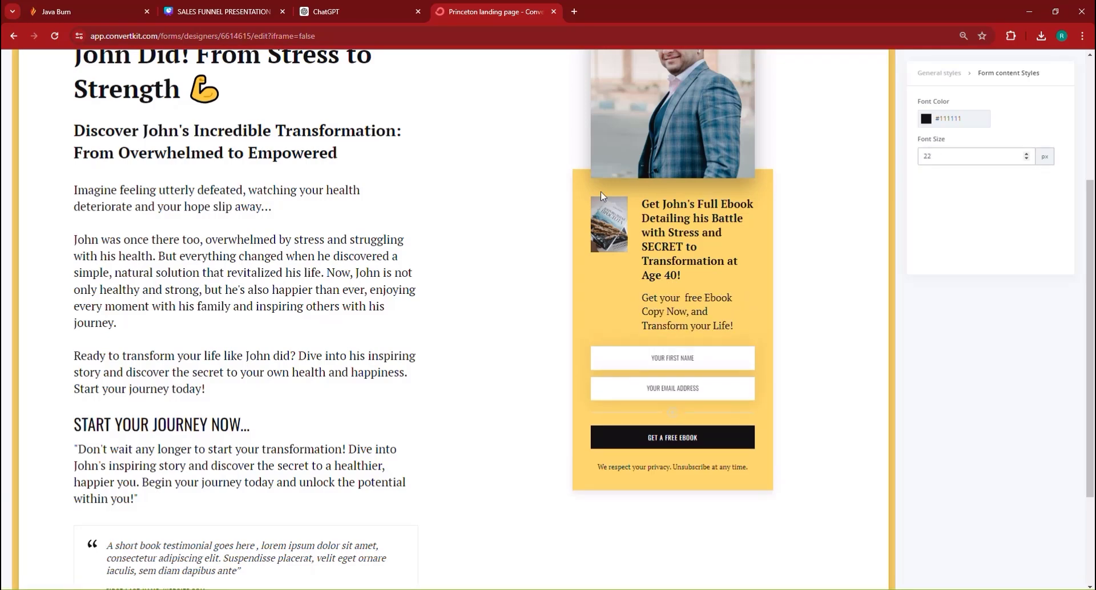
click(608, 230)
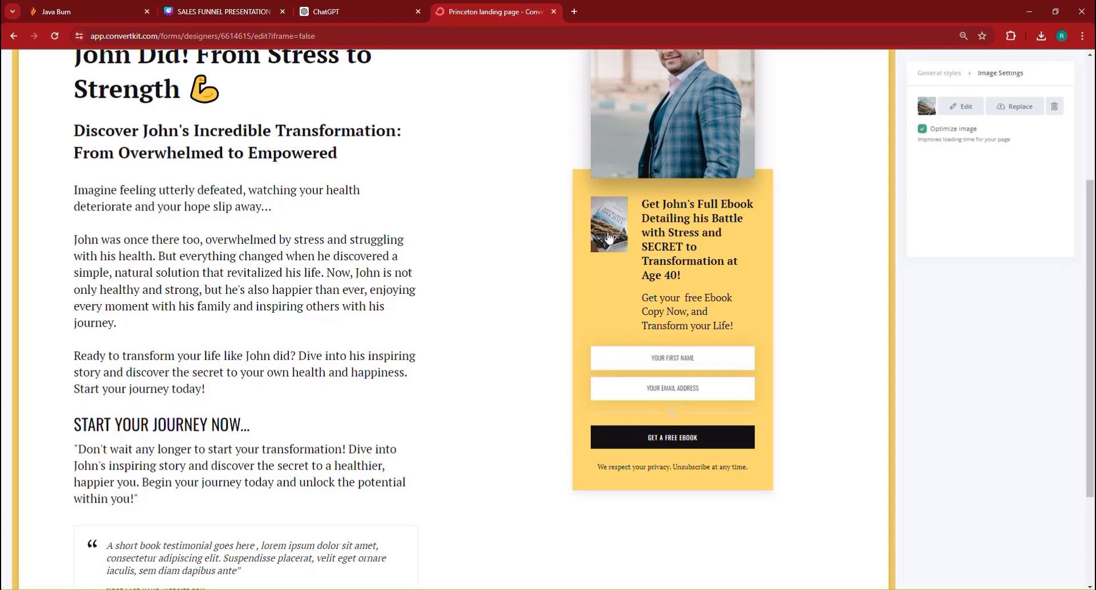
click(1054, 106)
Step: Replace the large portrait above the form with the uploaded before-and-after image of John
scroll(778, 238, up, 2)
scroll(778, 237, down, 1)
scroll(686, 149, up, 2)
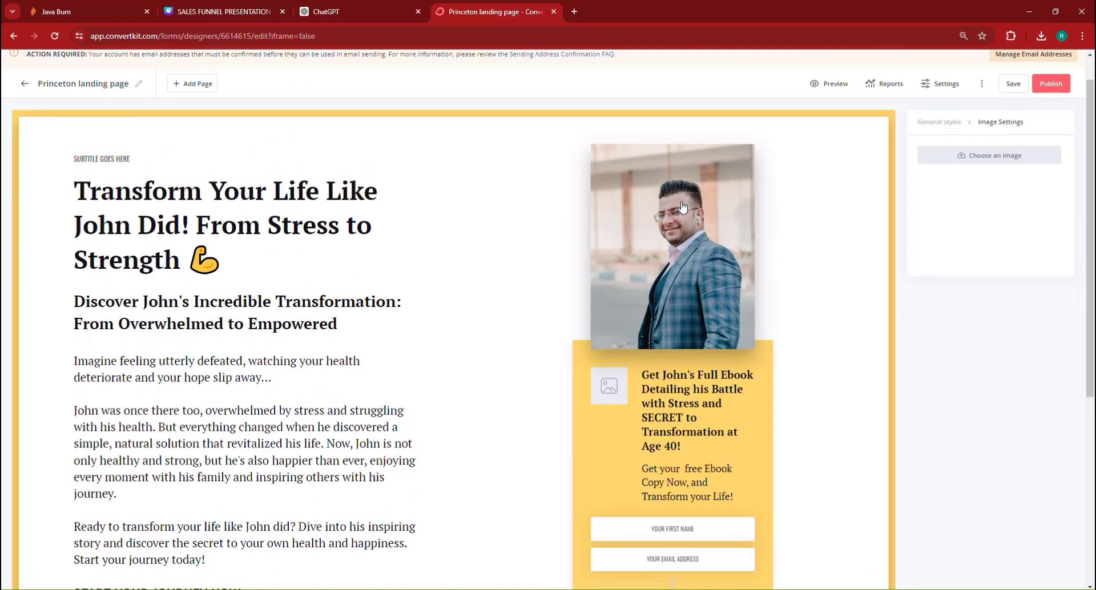
click(680, 249)
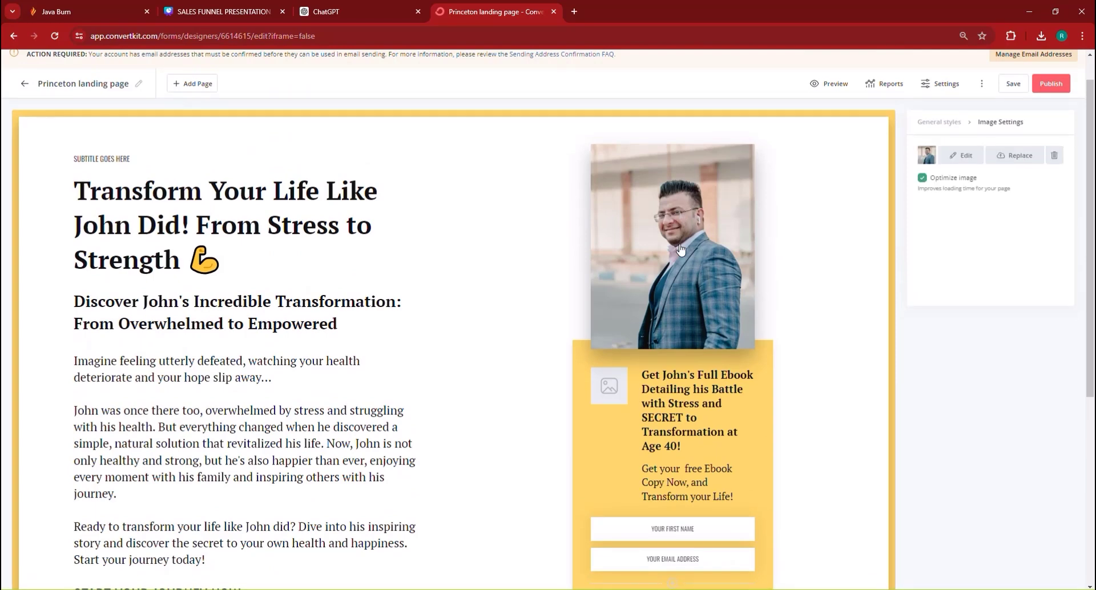
click(973, 160)
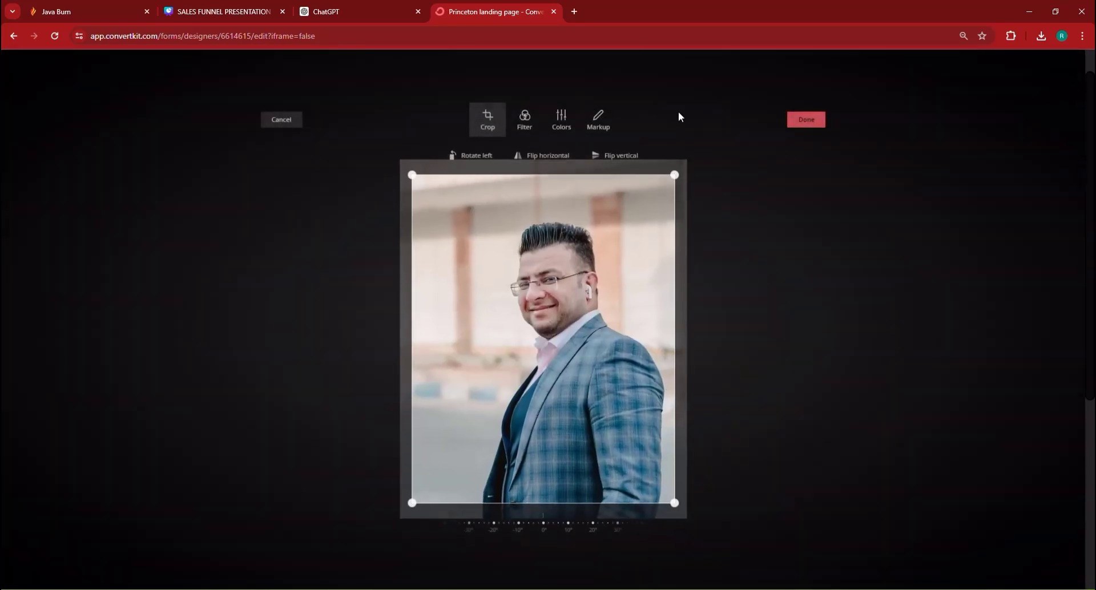
click(295, 119)
click(1016, 155)
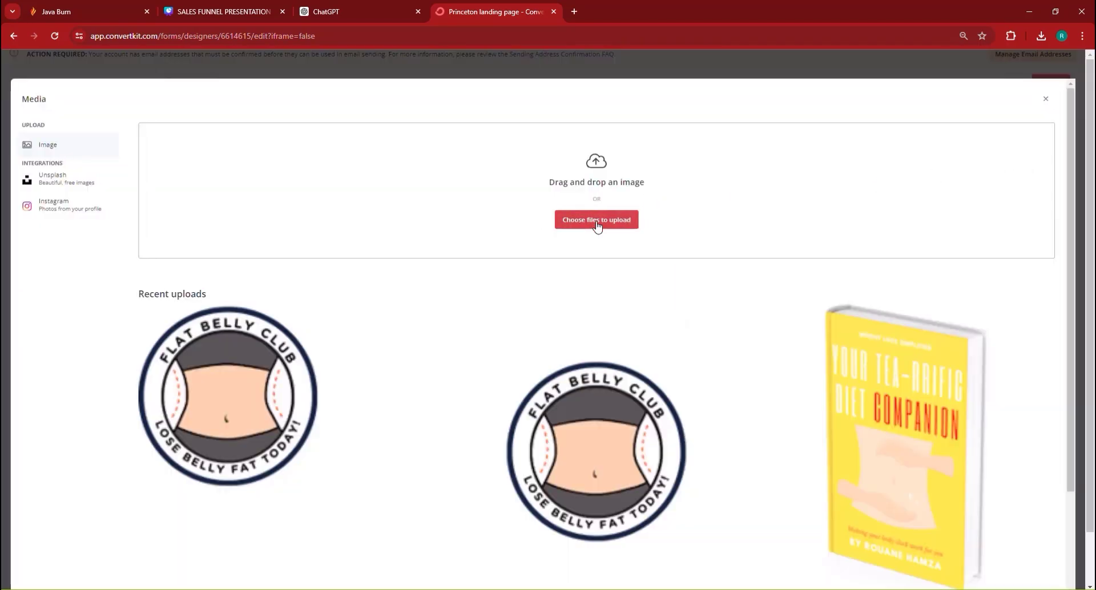
click(599, 223)
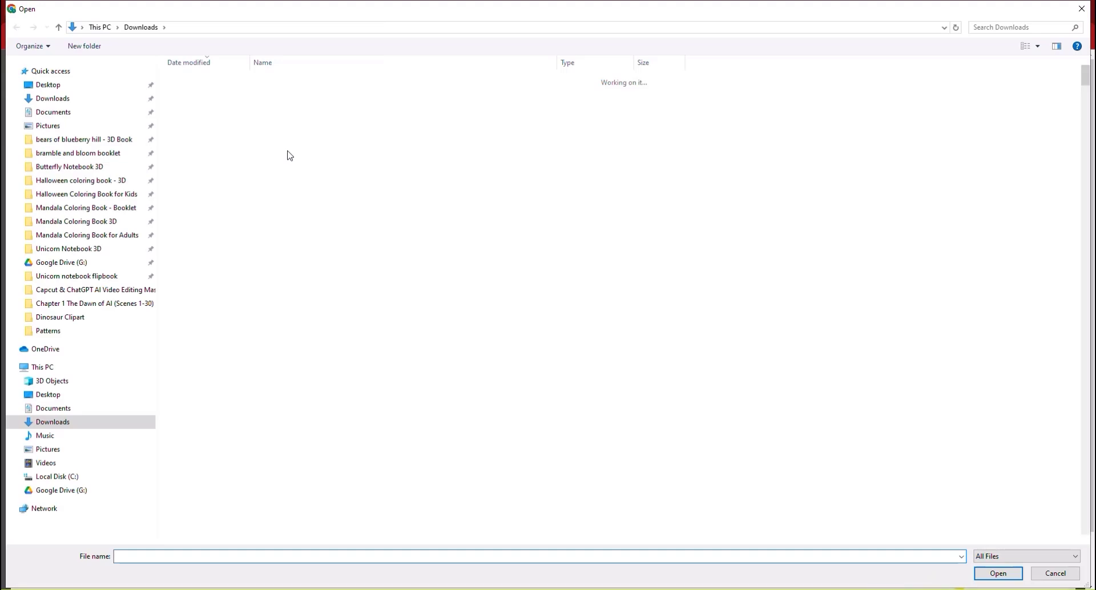
click(280, 96)
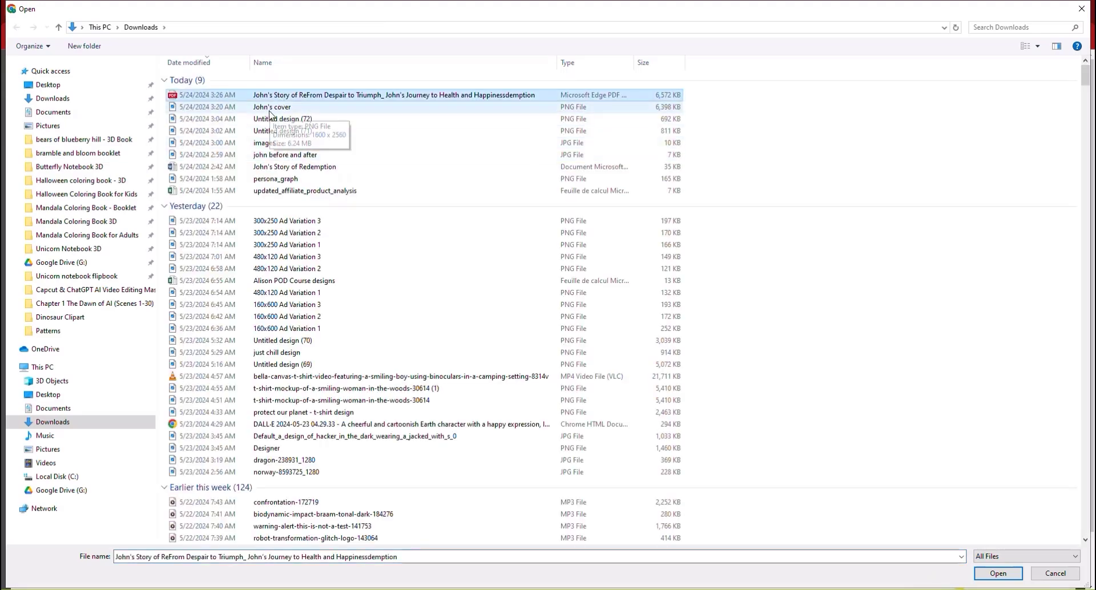
double_click(280, 107)
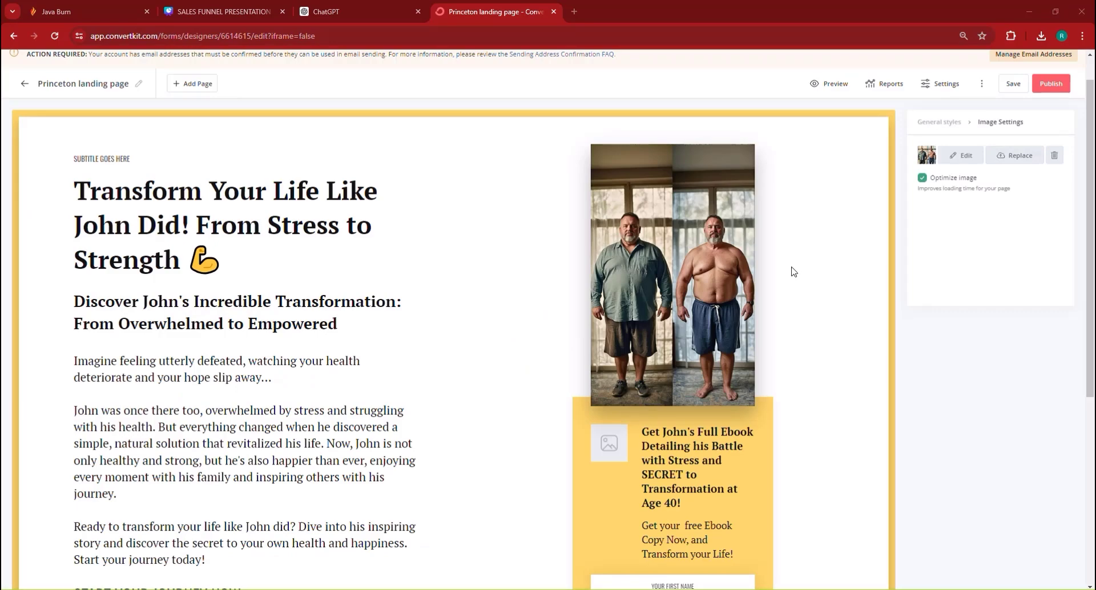
Step: Paste ChatGPT's 'From Despair to Triumph' About the Book paragraph over the testimonial quote
scroll(794, 273, down, 2)
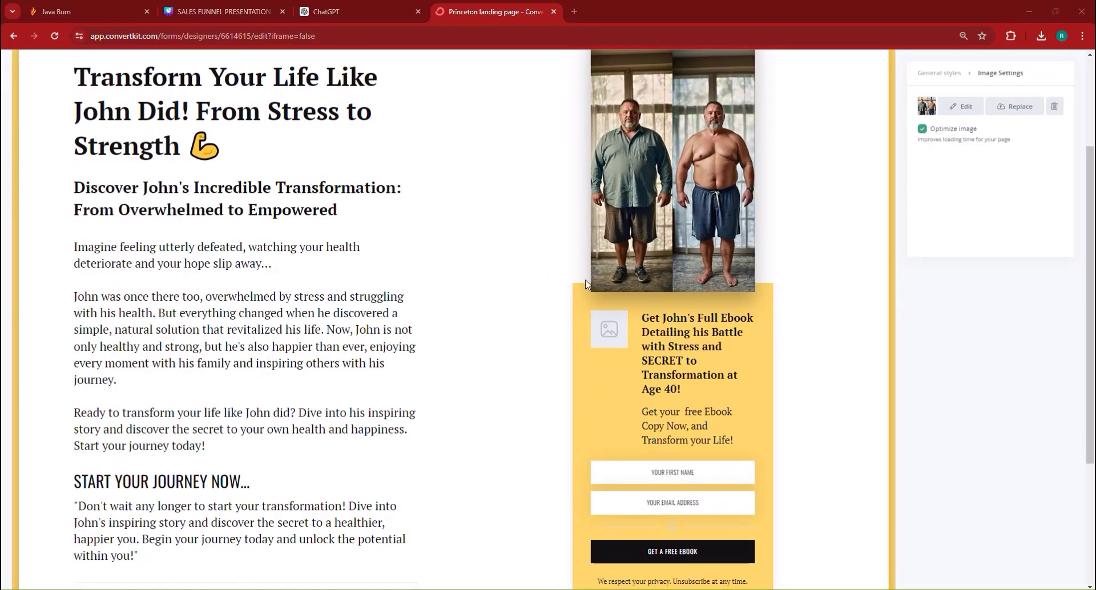
scroll(588, 282, down, 3)
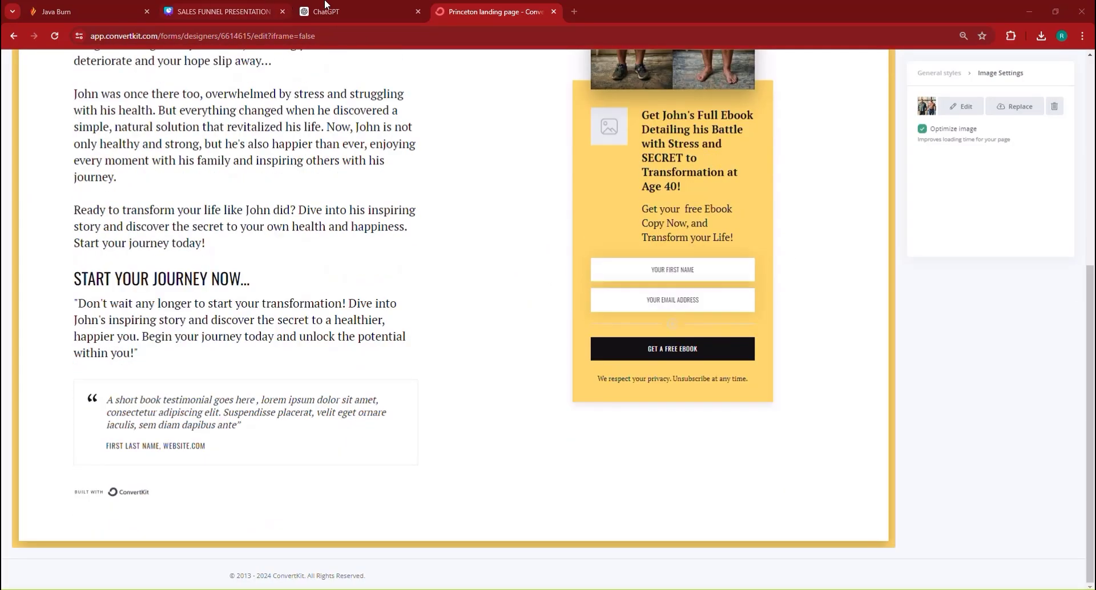
click(358, 8)
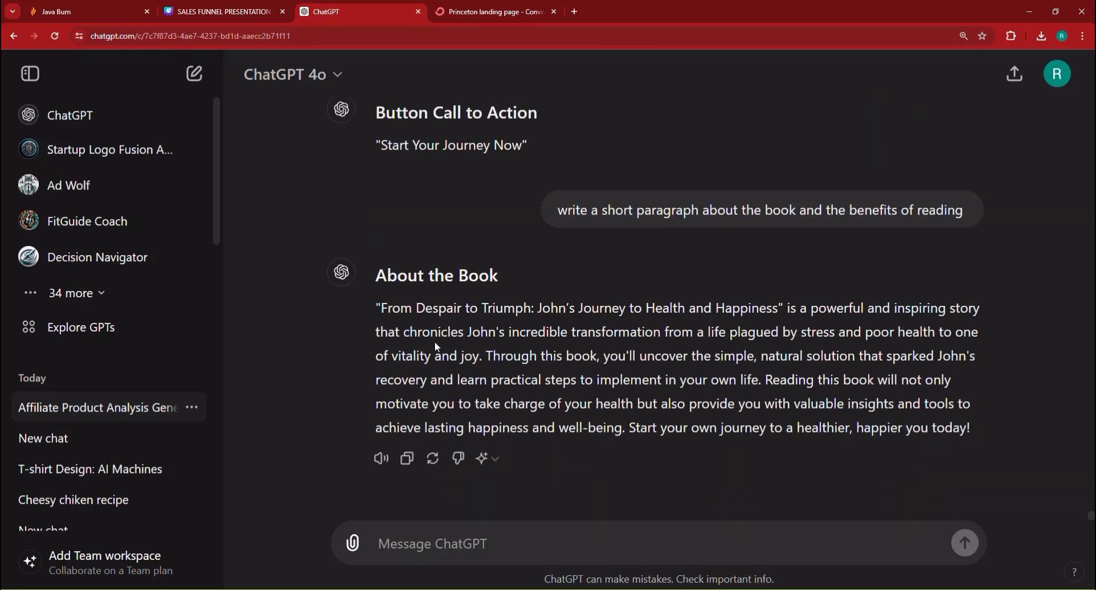
triple_click(434, 341)
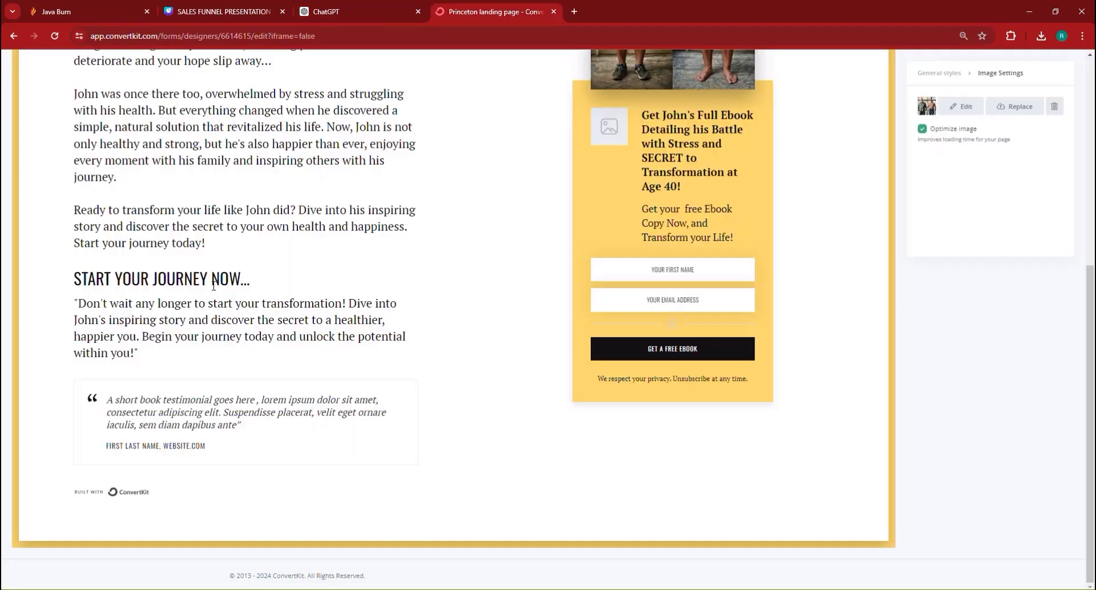
click(502, 11)
triple_click(148, 406)
key(ctrl+v)
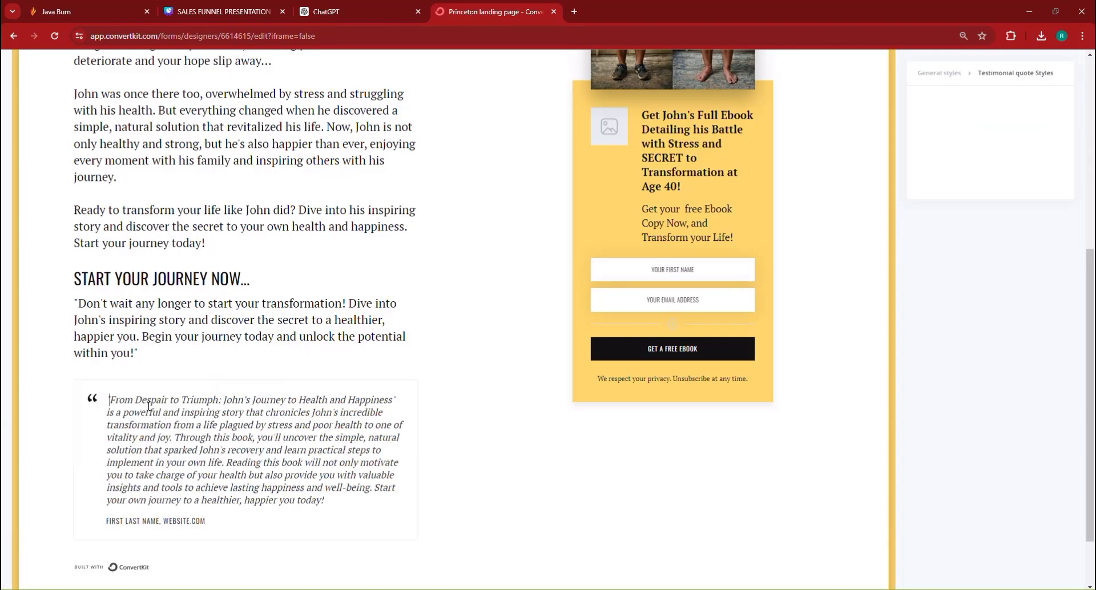
click(157, 521)
Step: Ask ChatGPT "What's john's full name?"
click(380, 5)
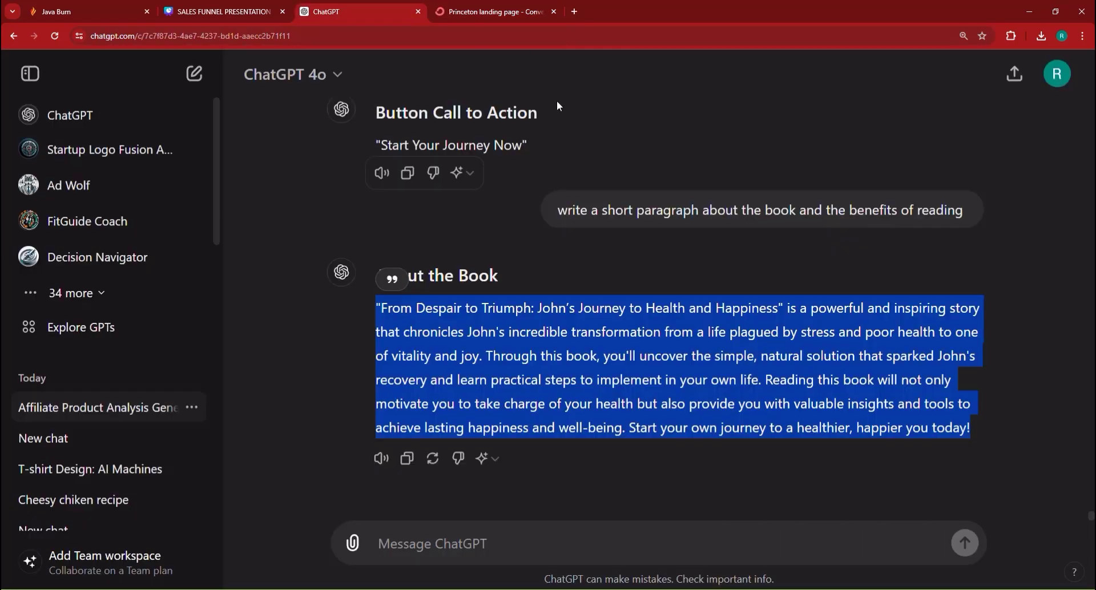
click(468, 543)
text(WHAT4)
key(BackSpace)
key(BackSpace)
key(BackSpace)
key(BackSpace)
text(hat's jo)
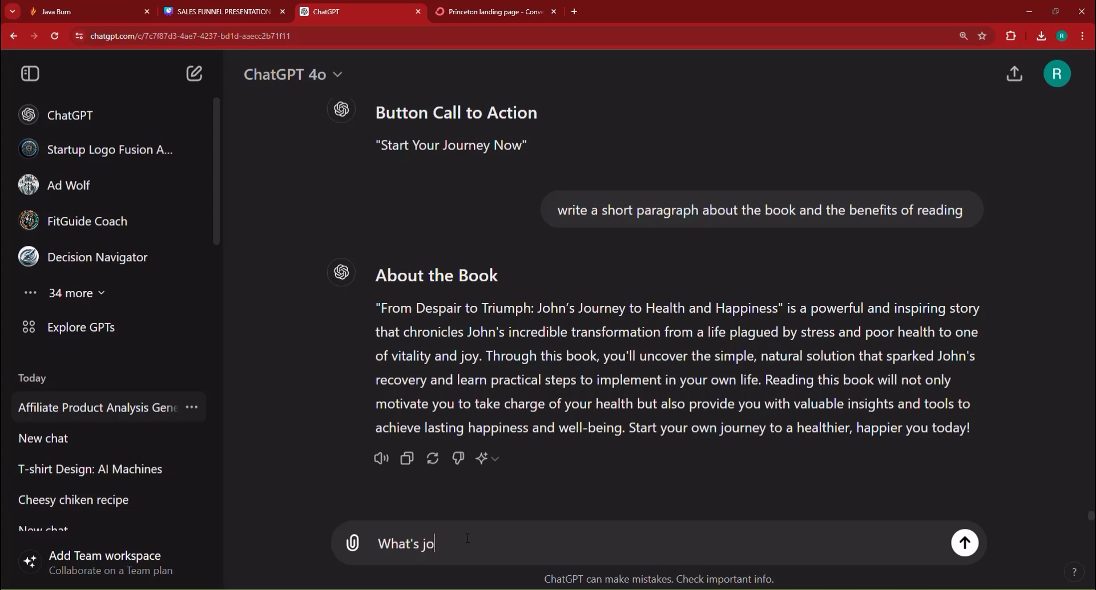
text(hn's full name?)
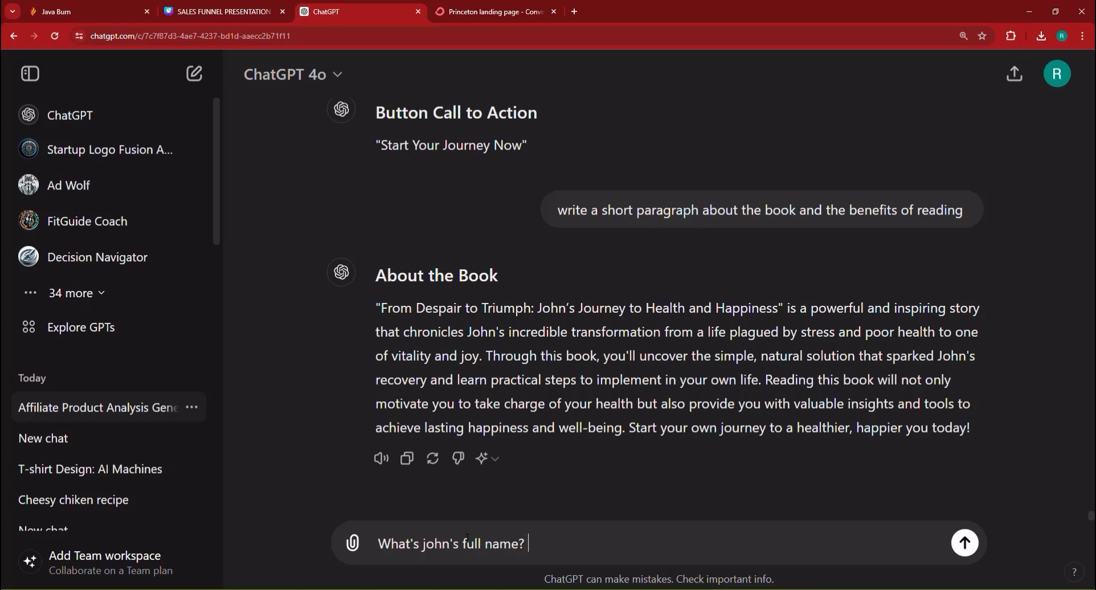
key(Return)
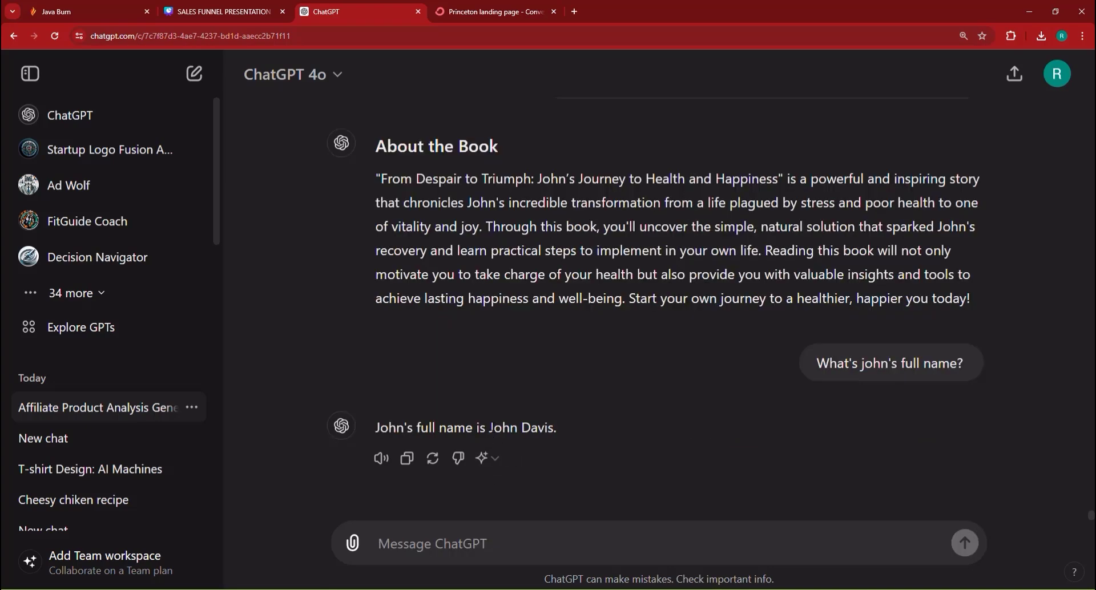
Step: Copy 'John Davis' from ChatGPT into the testimonial byline and delete the website text
double_click(496, 427)
drag(521, 427, 553, 427)
right_click(545, 427)
click(556, 435)
click(501, 7)
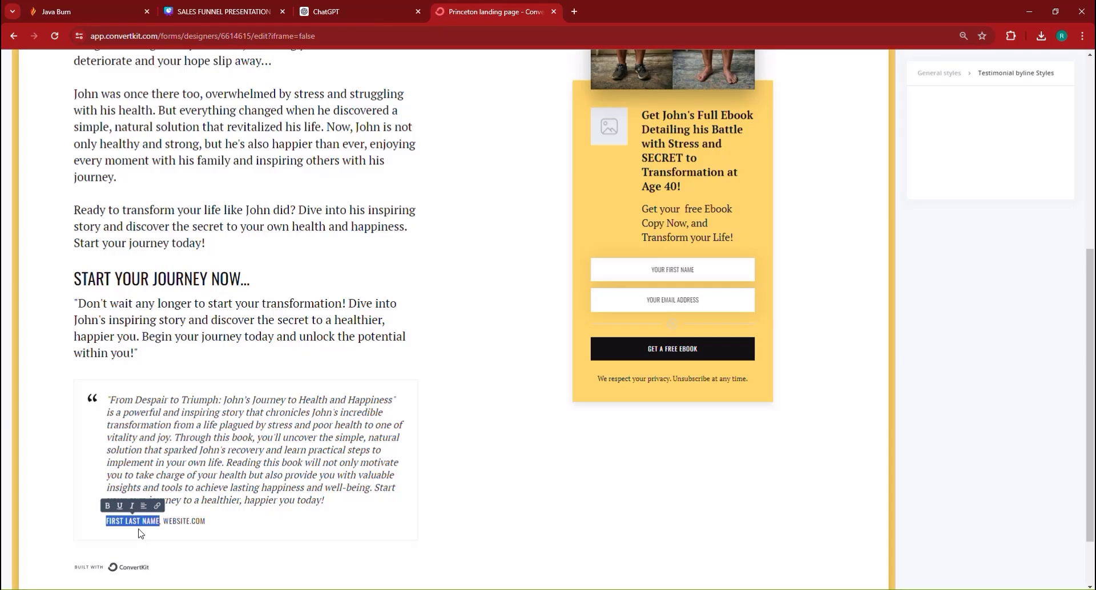
key(ctrl+v)
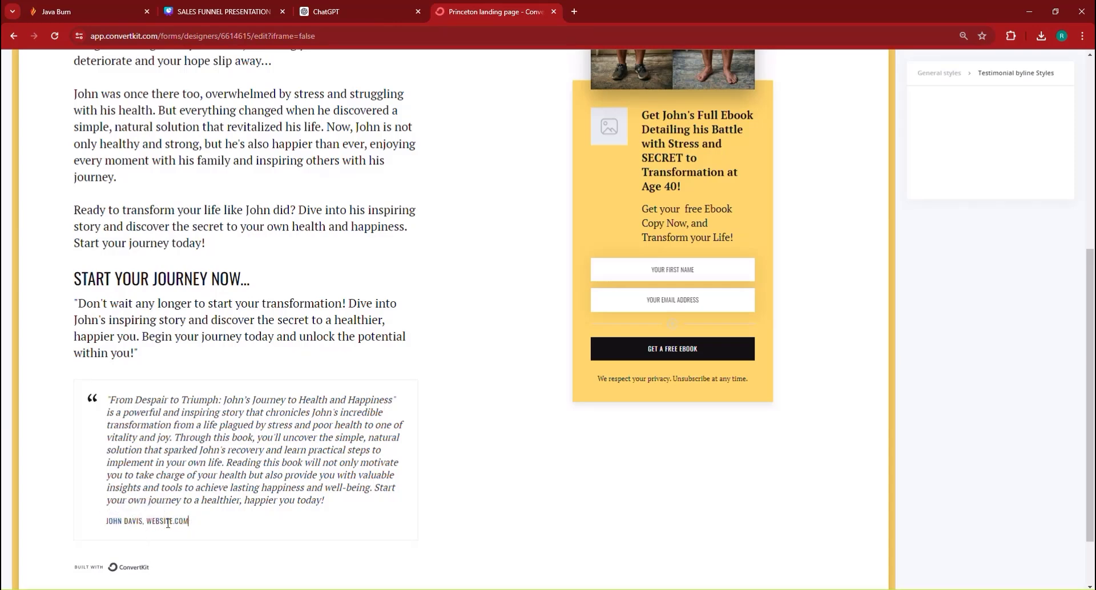
drag(189, 521, 143, 522)
key(BackSpace)
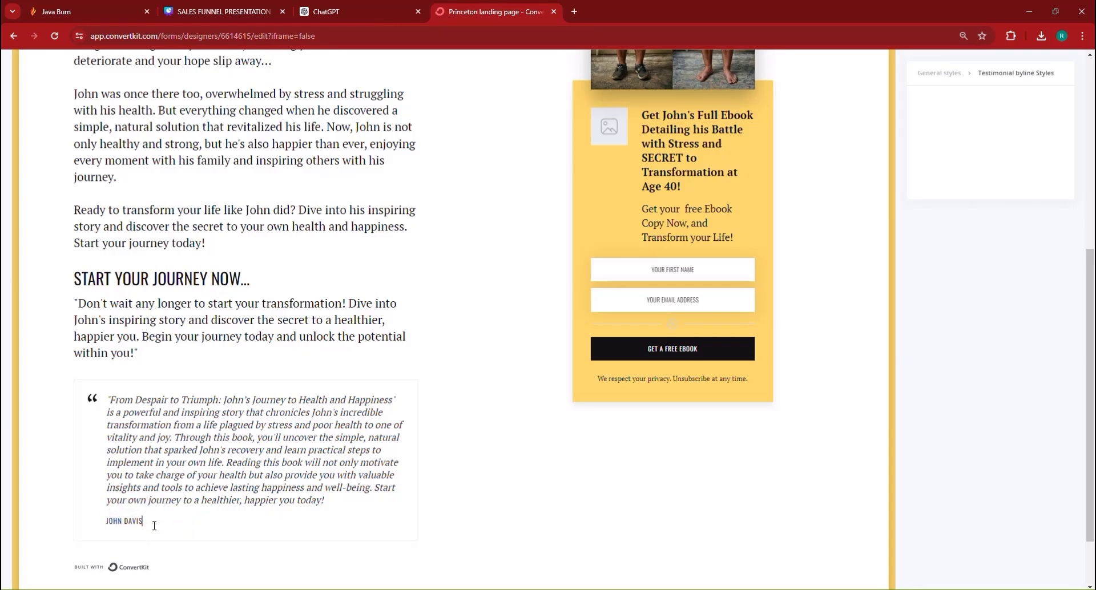
Step: Click out of the testimonial text and scroll back toward the top of the page
triple_click(129, 521)
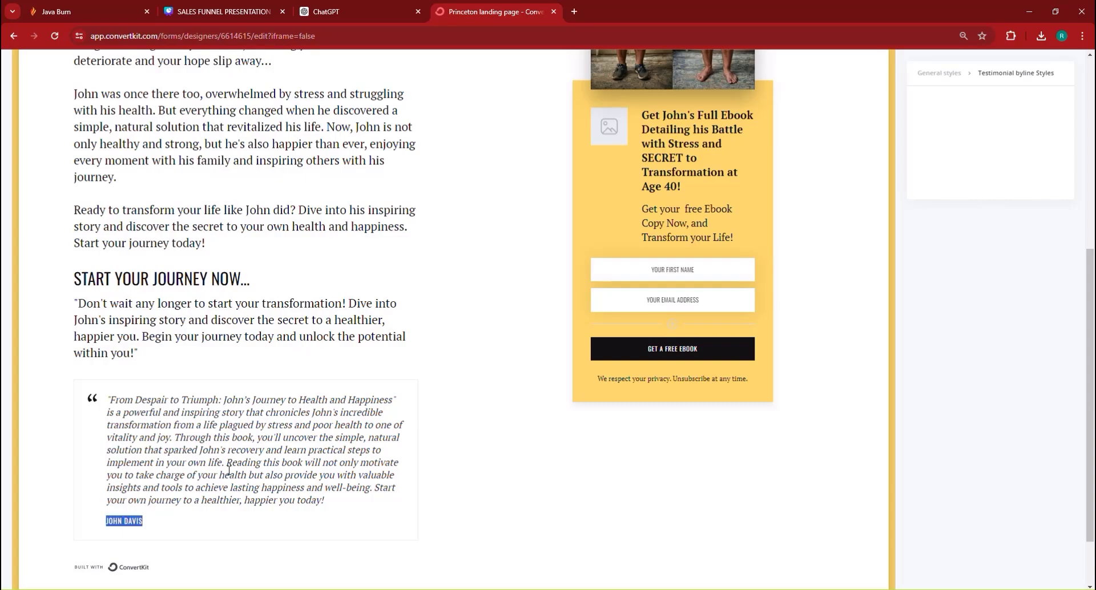
click(265, 463)
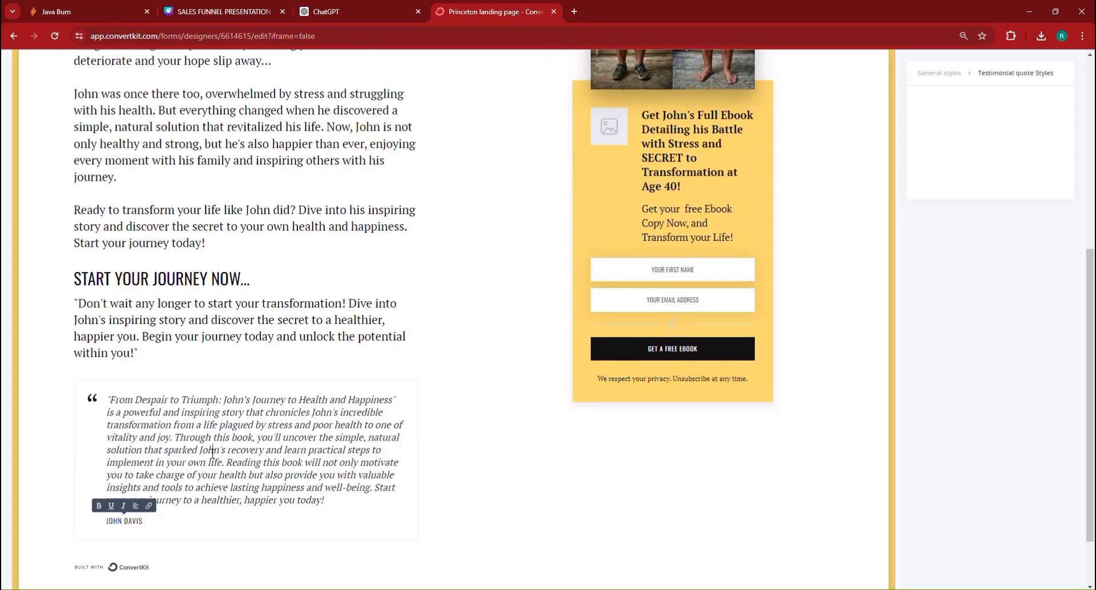
key(ctrl+a)
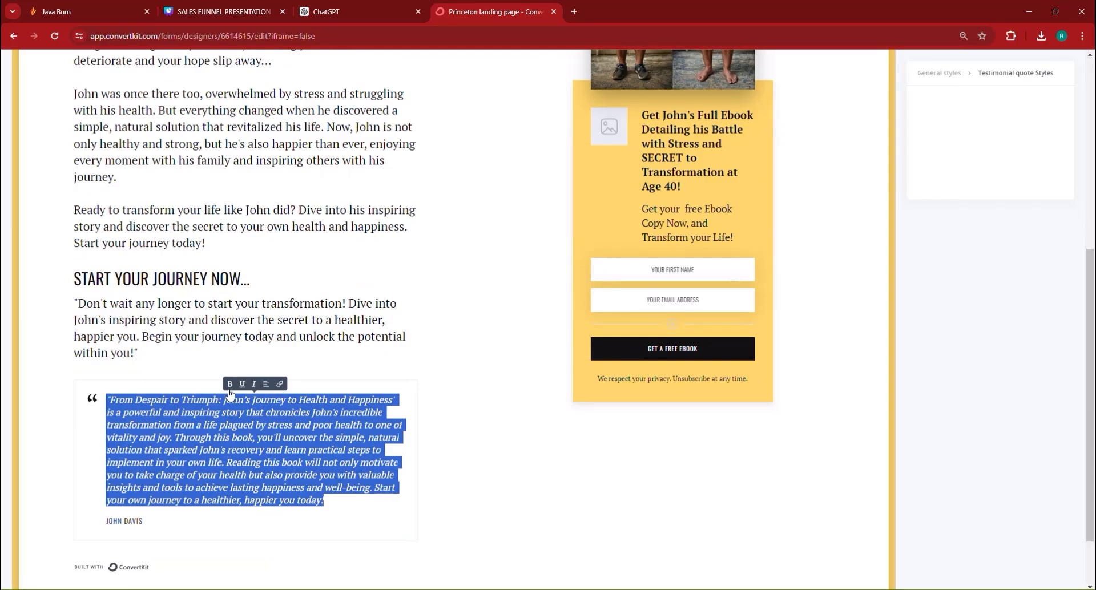
click(194, 449)
click(171, 522)
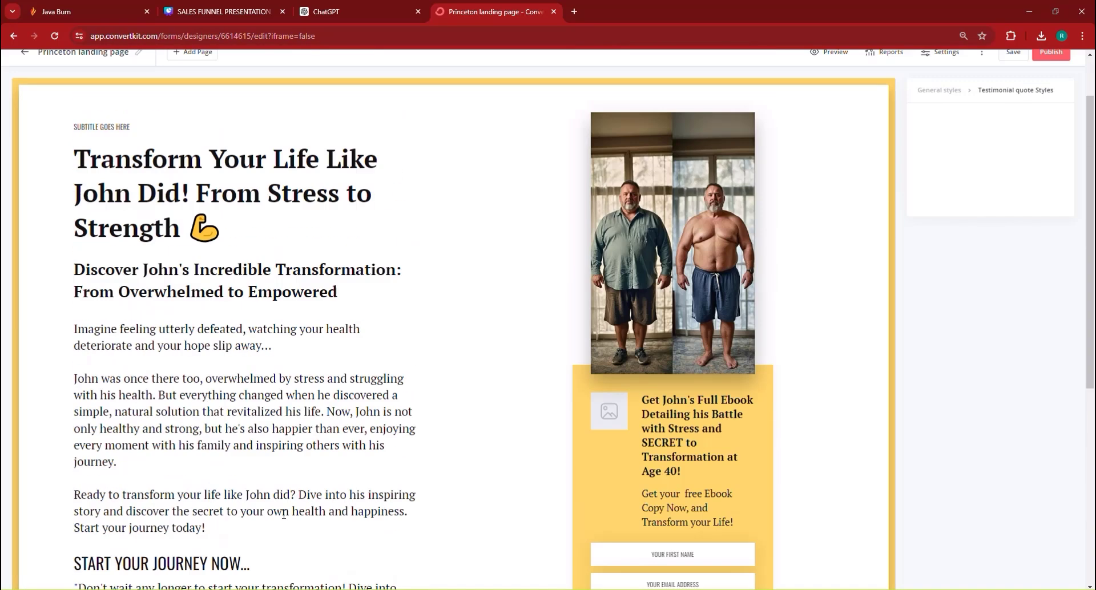
scroll(279, 512, up, 10)
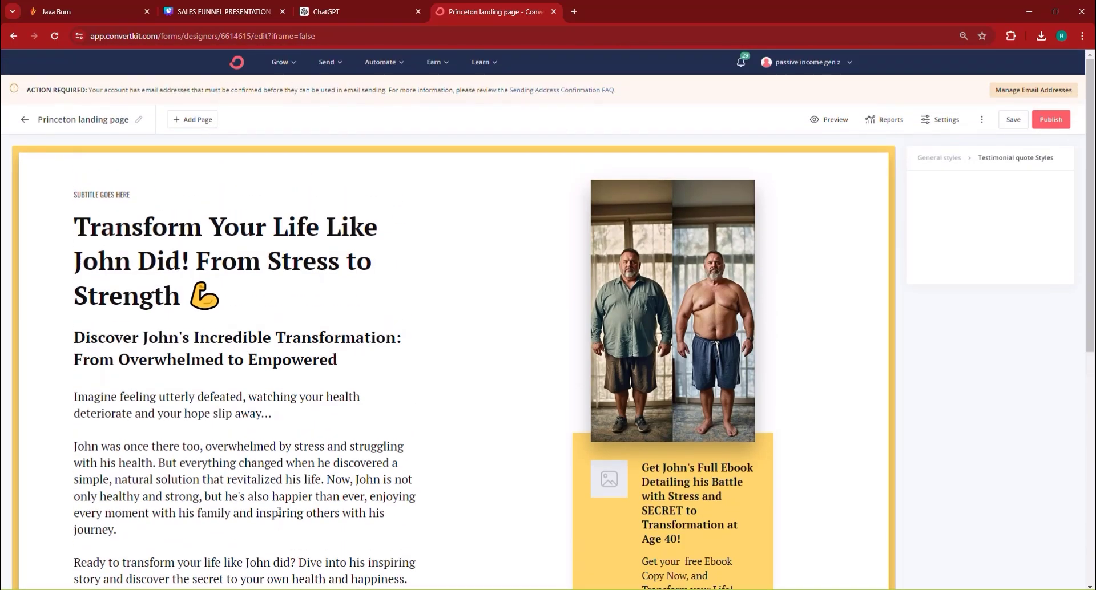
Step: Publish the landing page and open its copied live URL in a new tab
click(1052, 121)
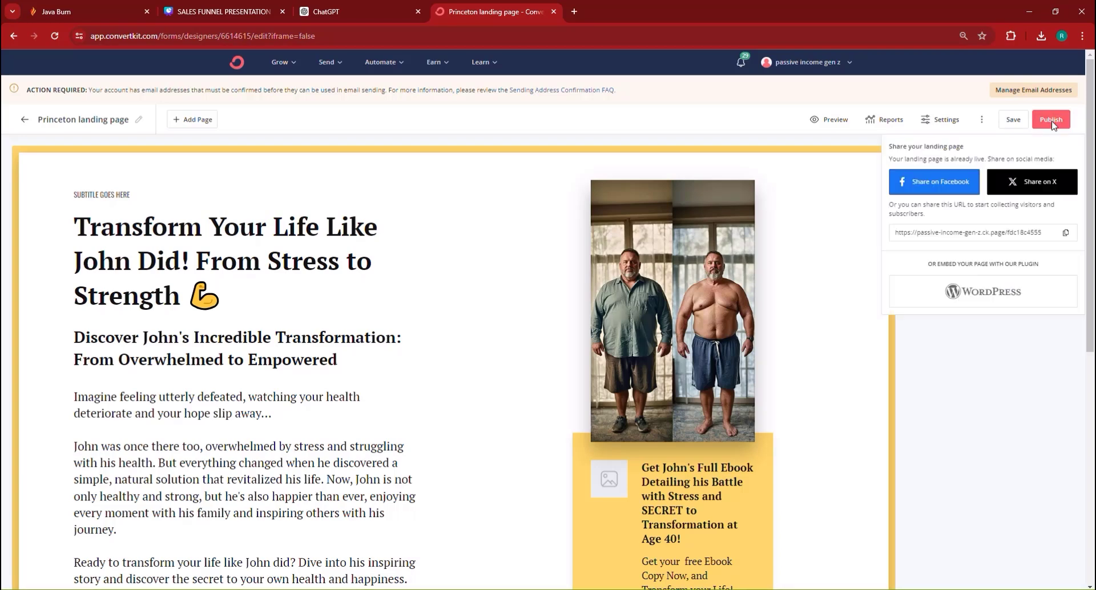
click(1065, 233)
click(575, 11)
right_click(609, 36)
click(685, 151)
Step: Back in the editor, scroll through the published landing page
click(491, 11)
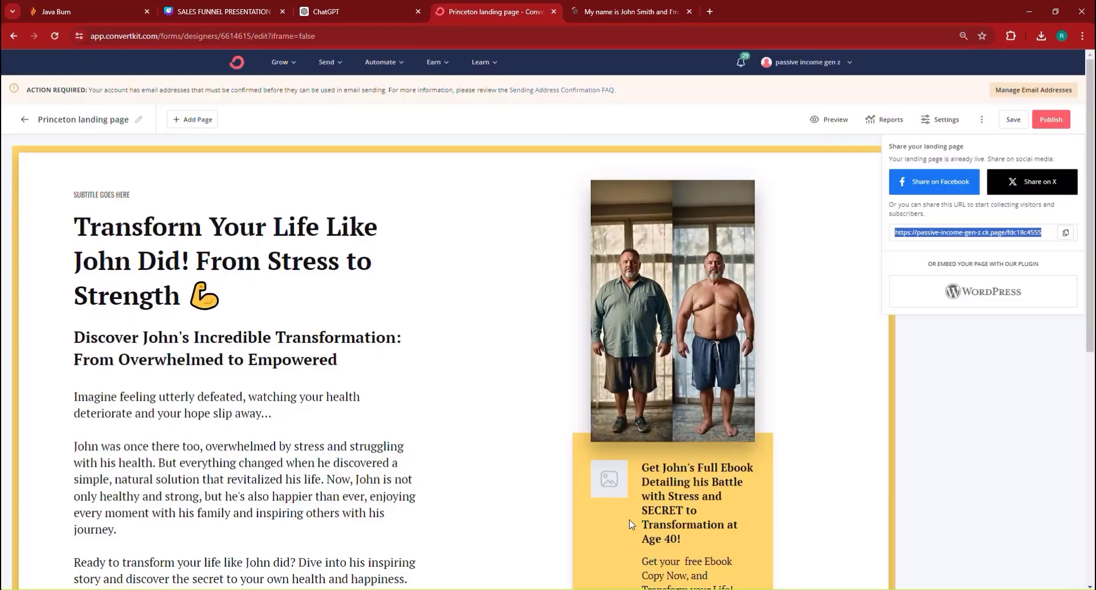
scroll(591, 513, down, 3)
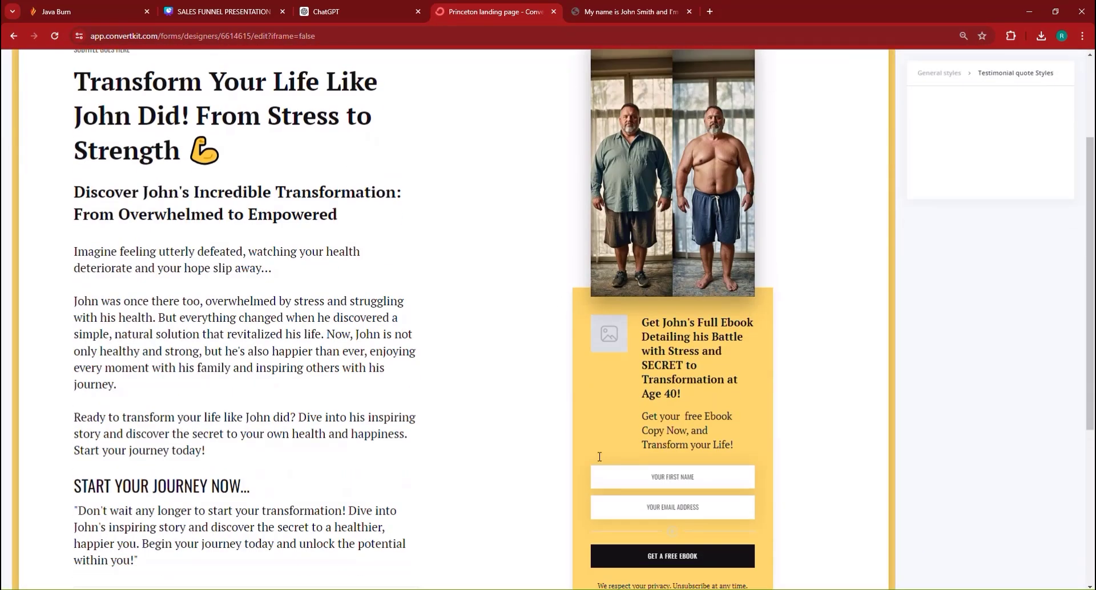
scroll(594, 388, down, 3)
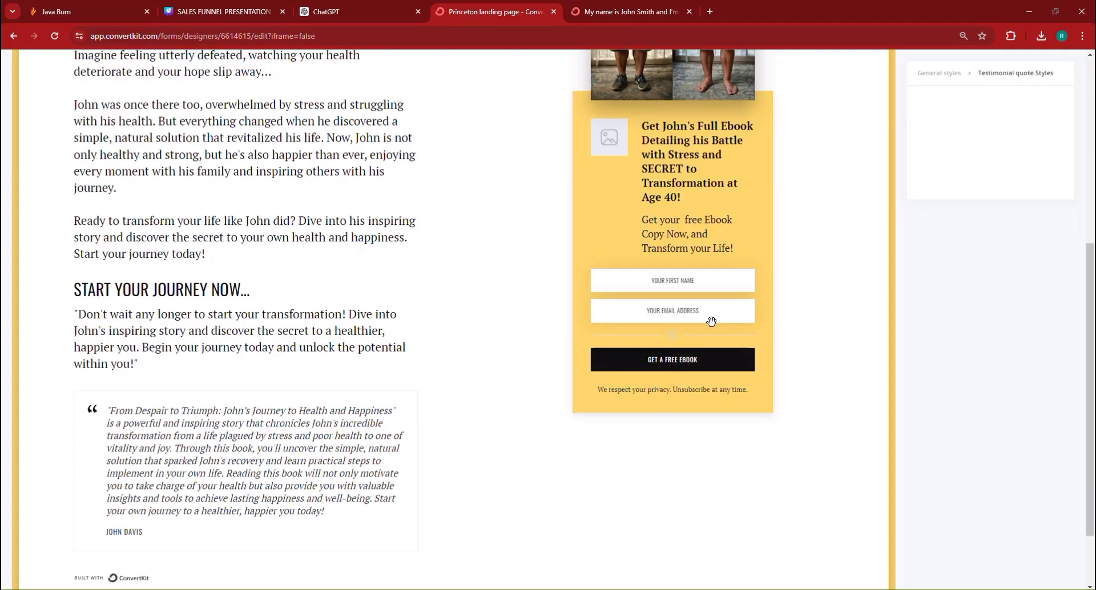
scroll(737, 359, up, 2)
scroll(736, 359, up, 1)
scroll(739, 357, up, 2)
scroll(742, 357, down, 4)
Step: Change the signup button label to 'GET YOUR FREE EBOOK NOW!'
click(694, 418)
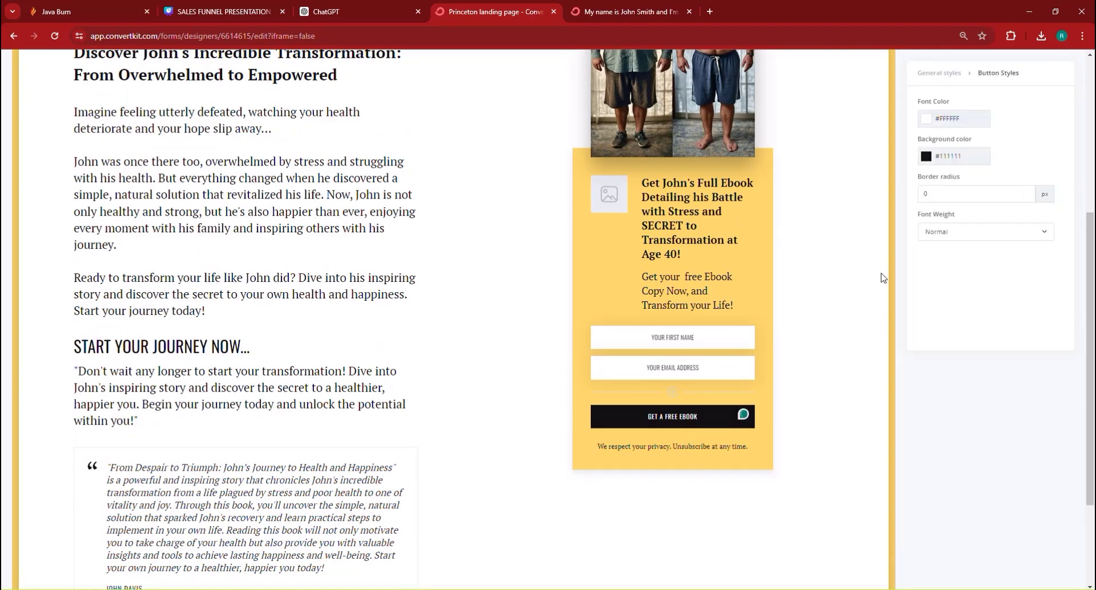
double_click(688, 420)
click(683, 423)
text(GET YOUR FREE EBOOK NOWS)
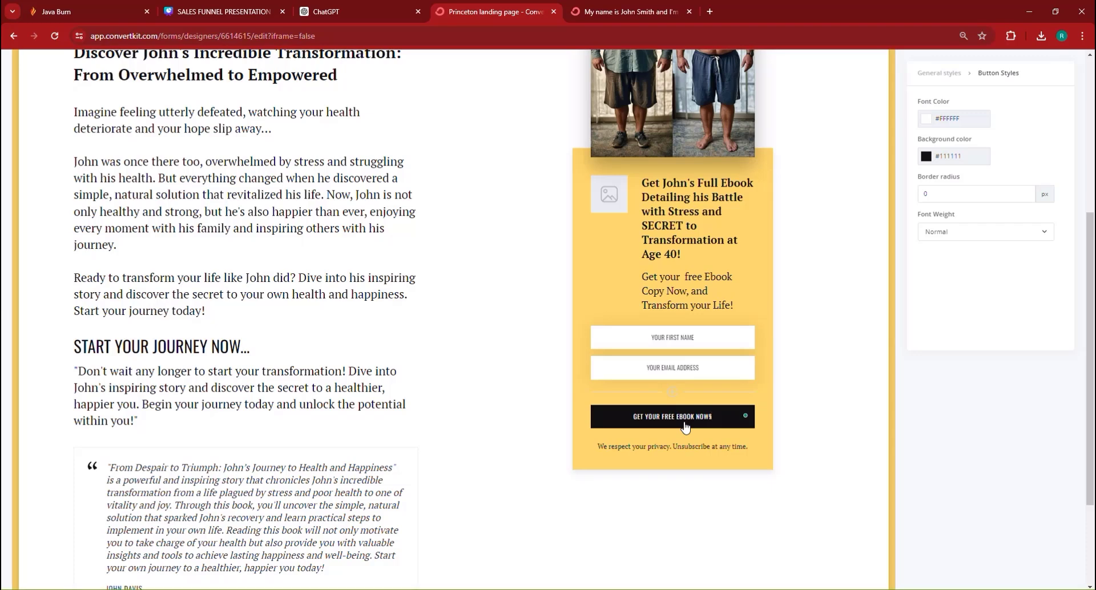
key(BackSpace)
text(!)
Step: Set the button label's font weight to Bold
triple_click(685, 427)
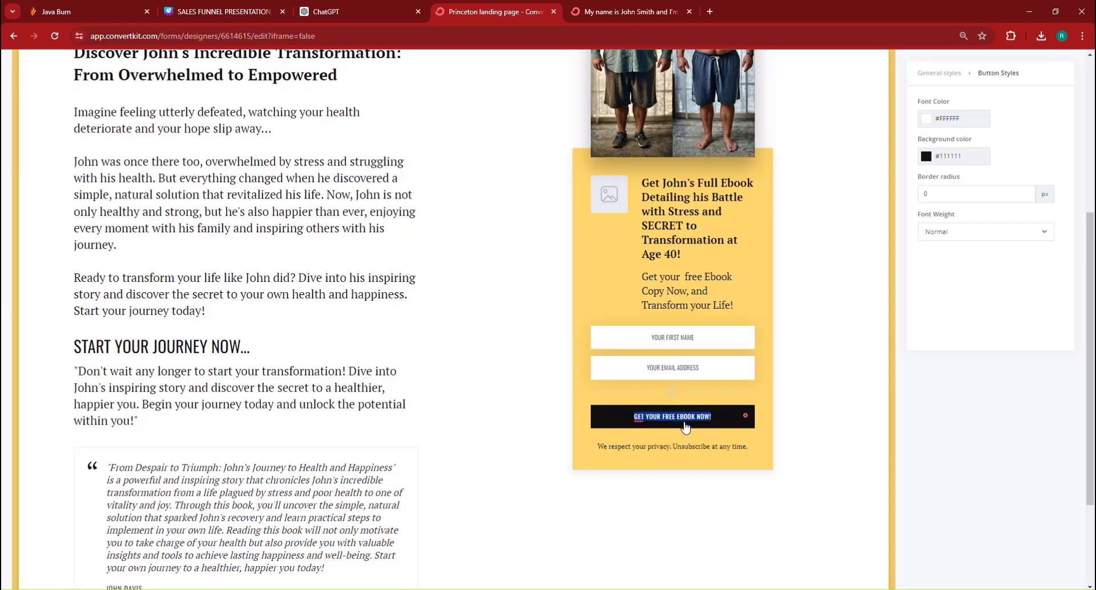
click(963, 244)
click(943, 282)
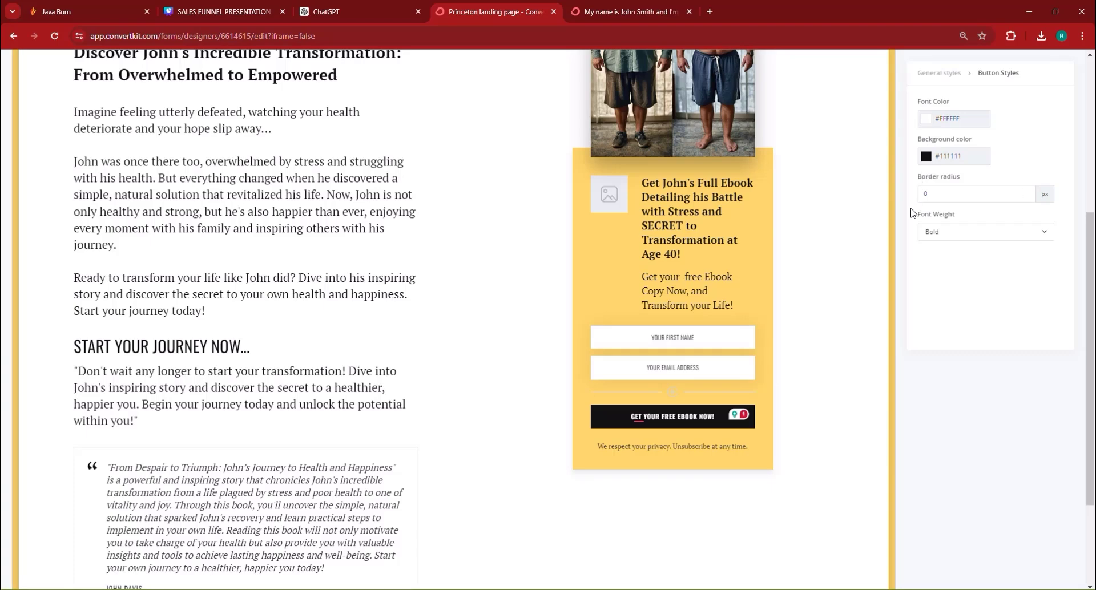
scroll(616, 375, up, 4)
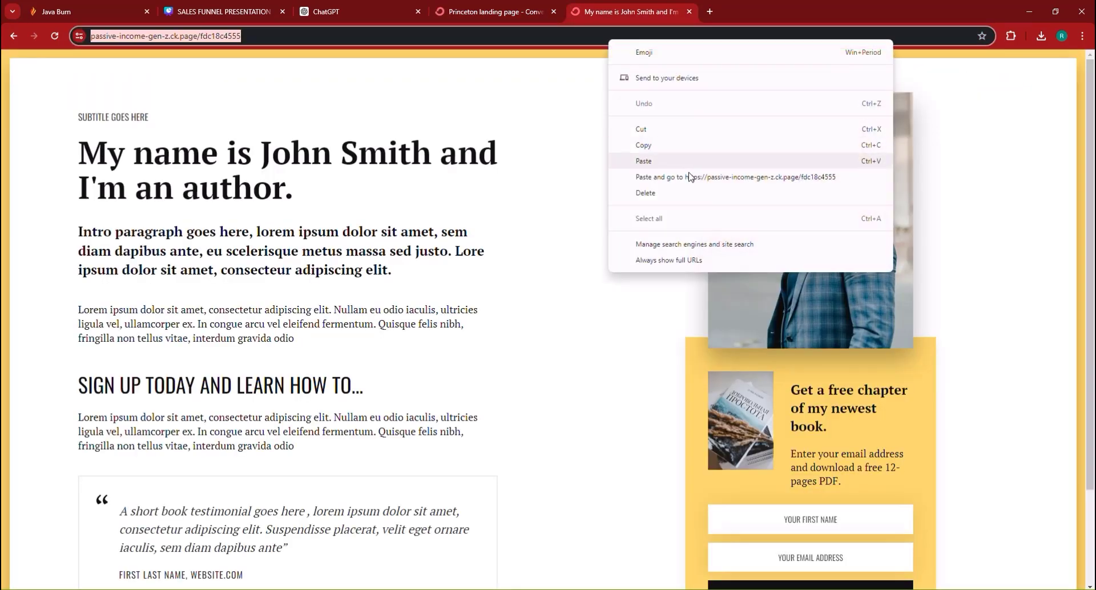
Step: Refresh the live tab, then save and republish the landing page
click(691, 177)
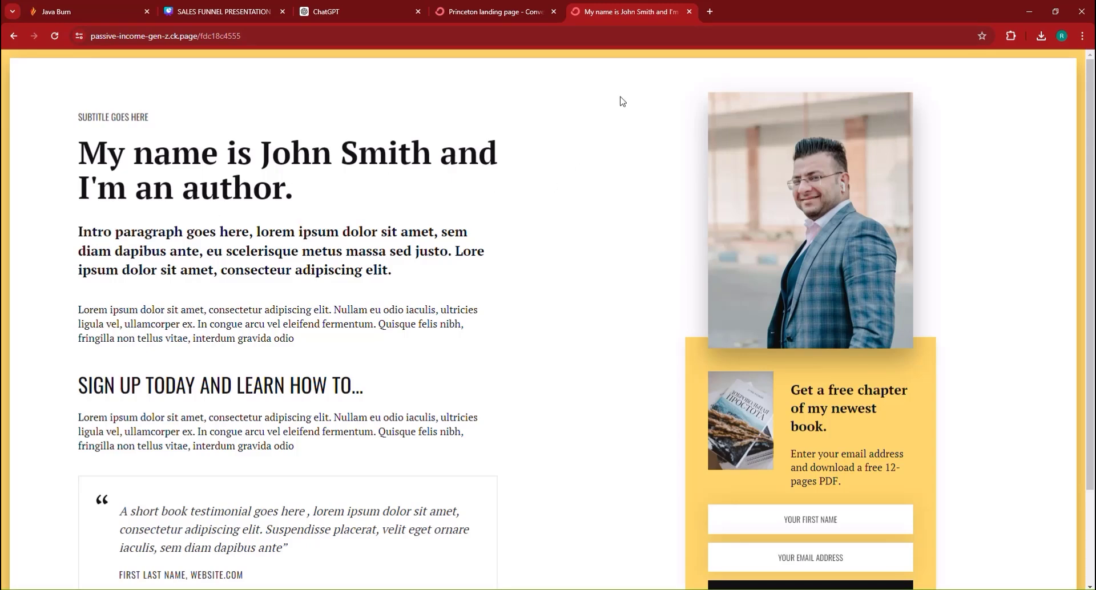
click(655, 47)
click(465, 8)
click(1051, 64)
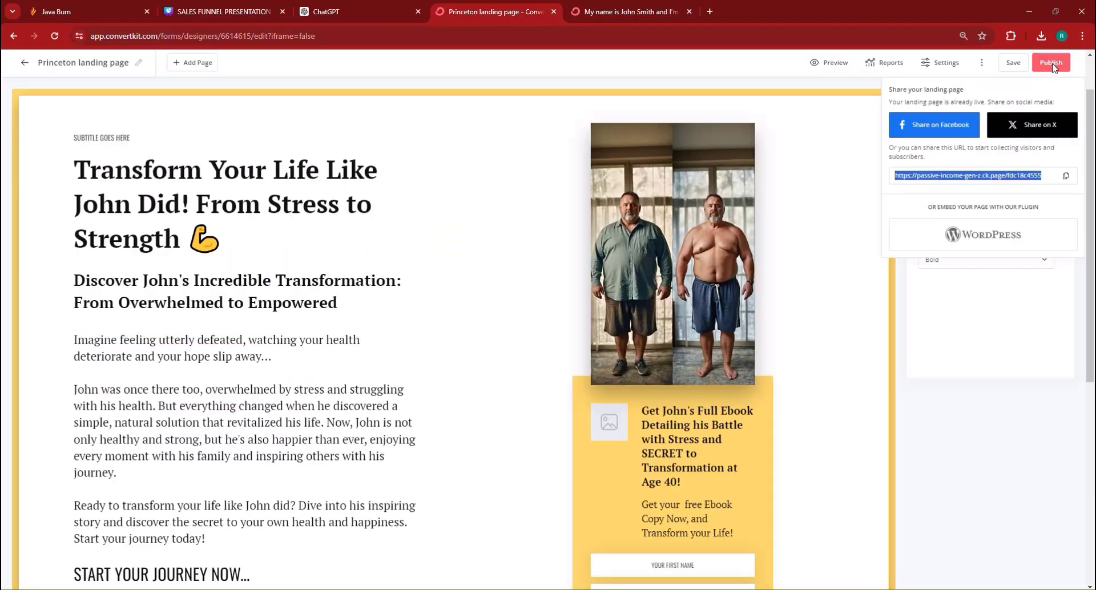
click(1009, 66)
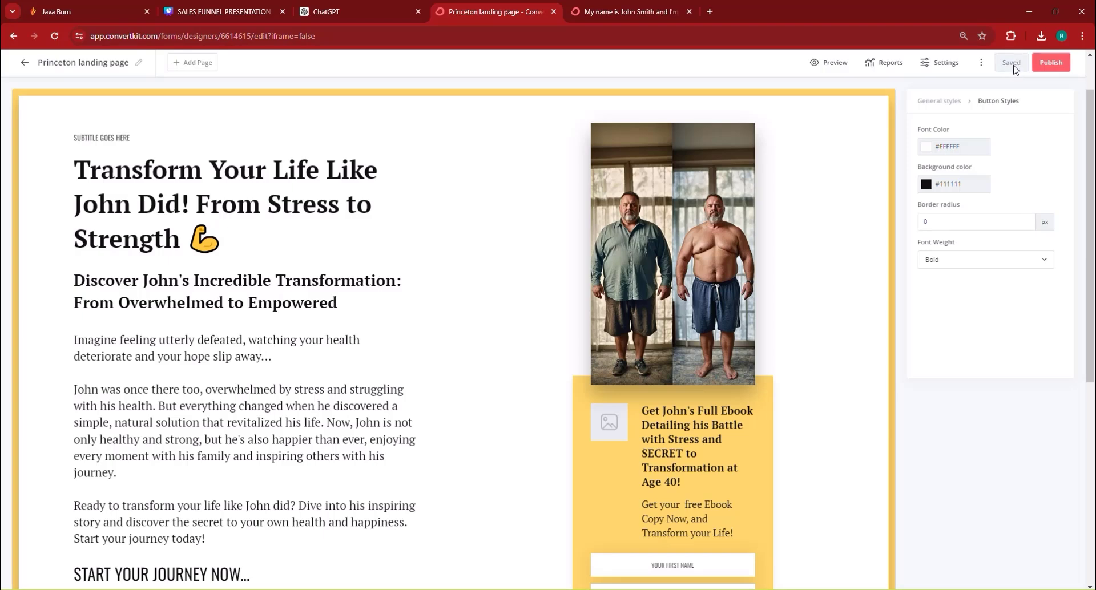
click(1051, 63)
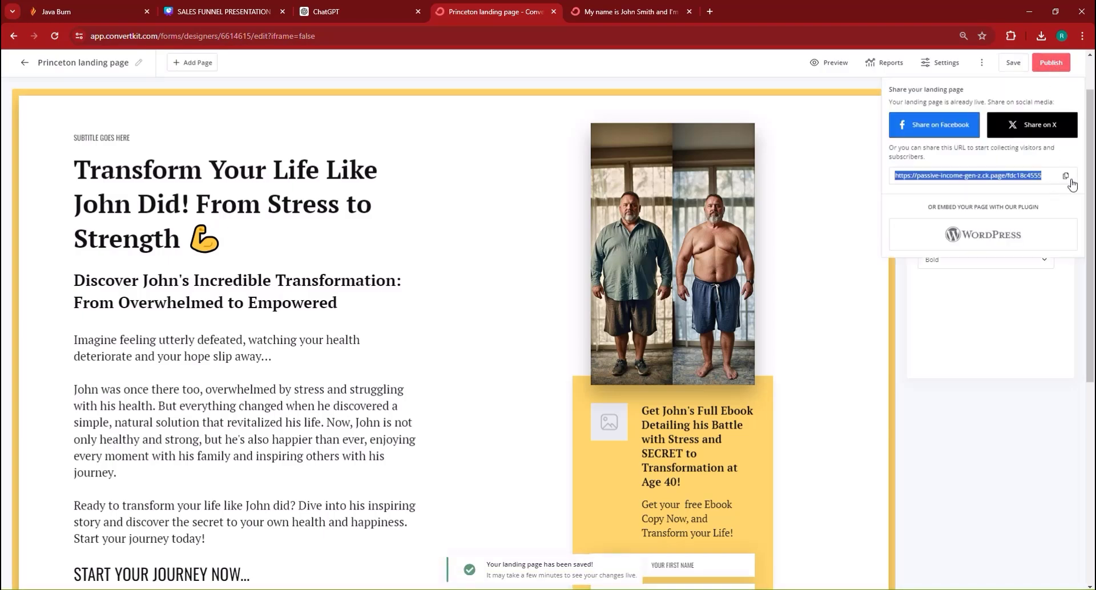
Step: Load the copied page URL in the live tab, then return to the editor
click(1066, 177)
click(640, 12)
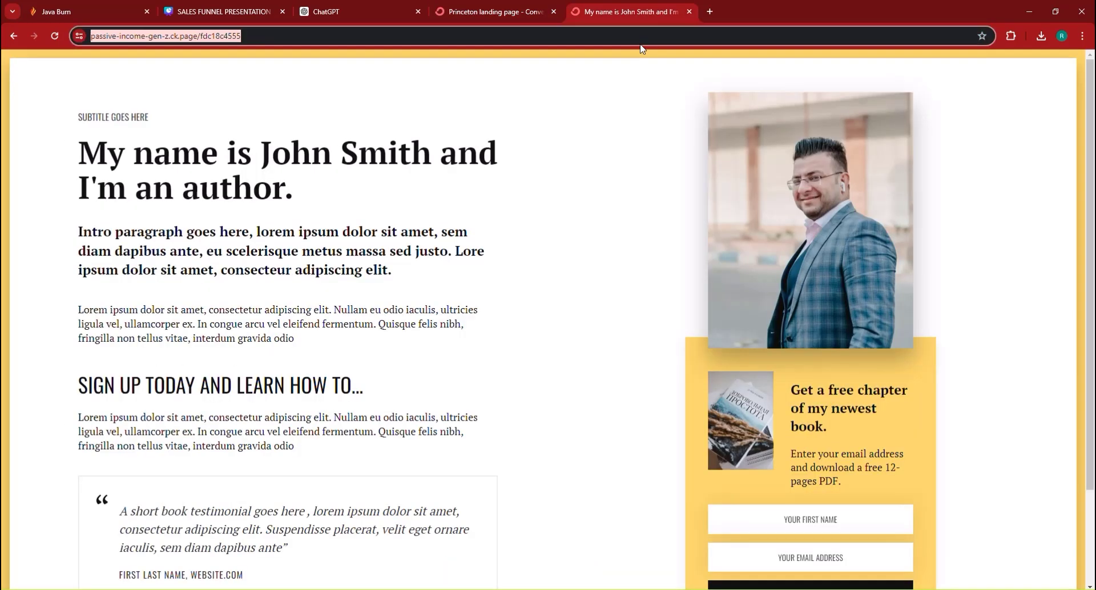
right_click(642, 42)
click(711, 192)
key(F5)
key(ctrl+shift+Tab)
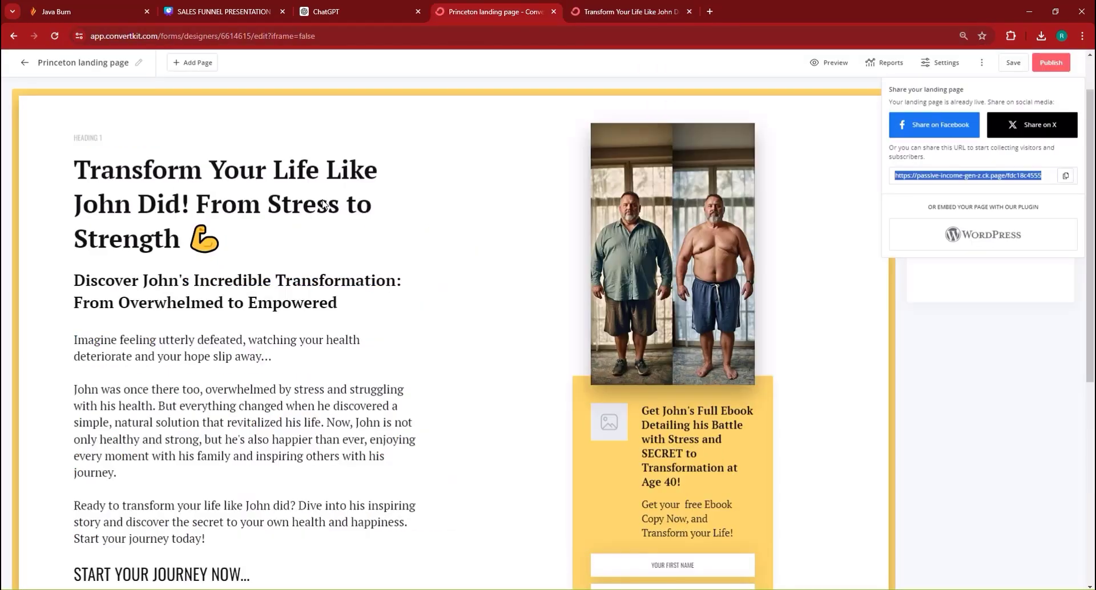
Step: Insert "40 Year Old", in quotation marks, before John in the main headline
click(356, 155)
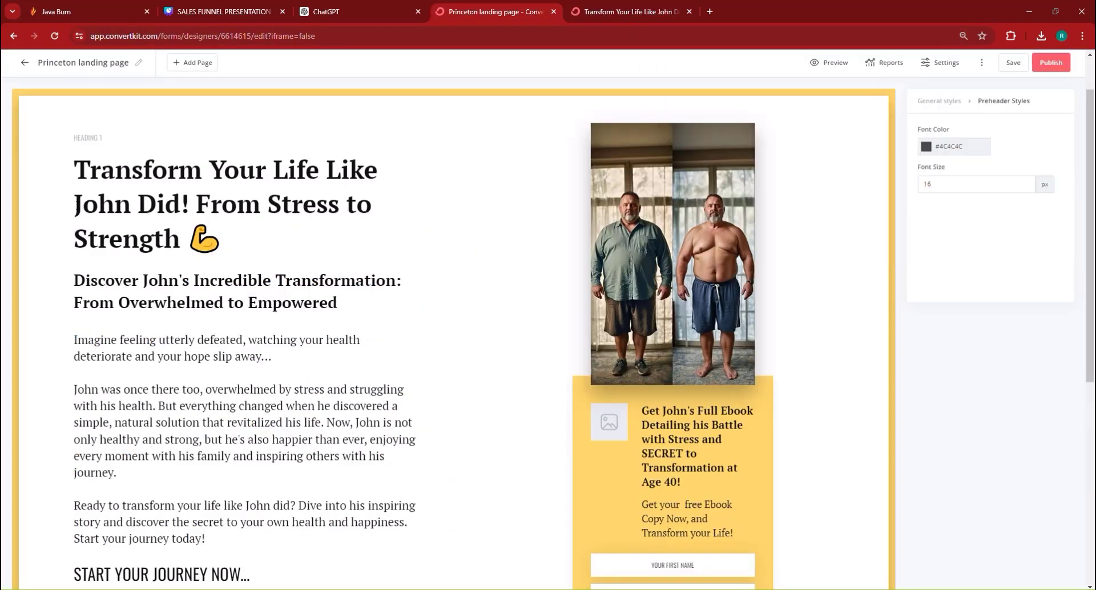
click(81, 210)
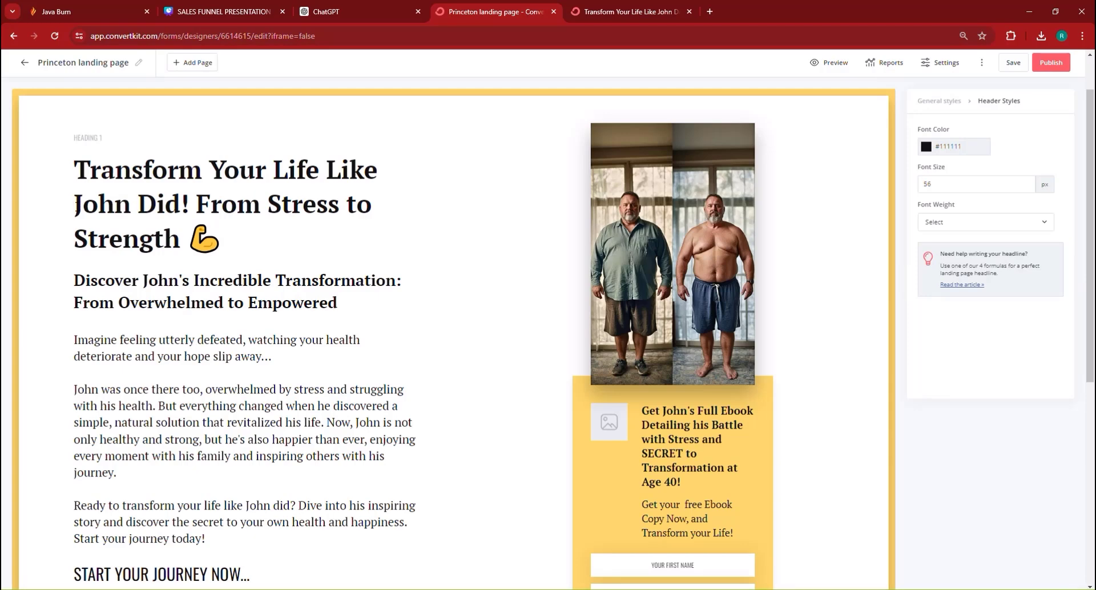
text(40 Yer O)
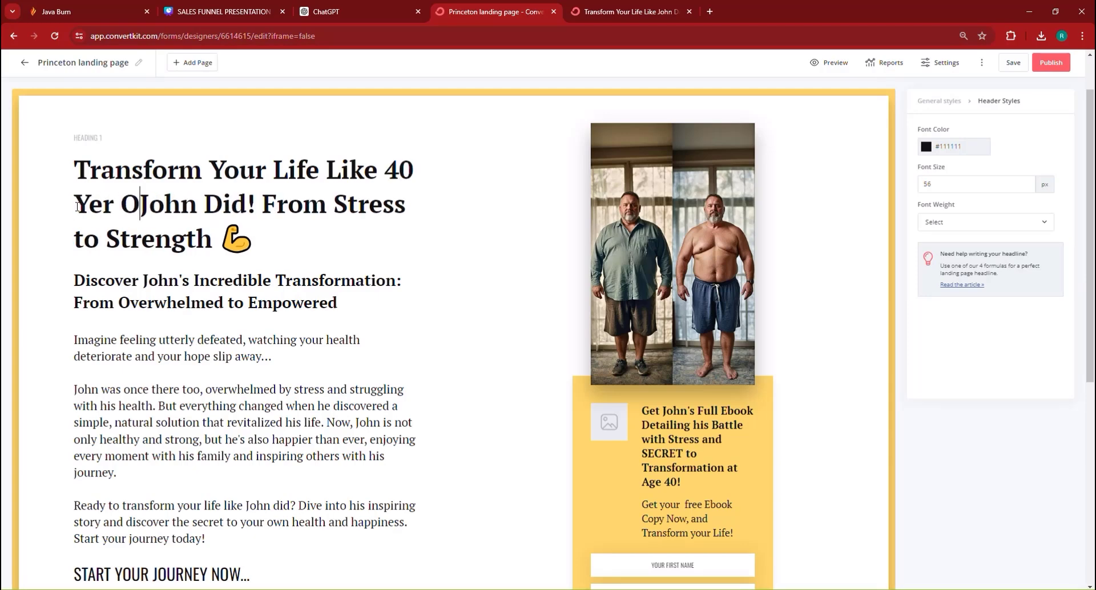
key(BackSpace)
key(BackSpace)
text(AR)
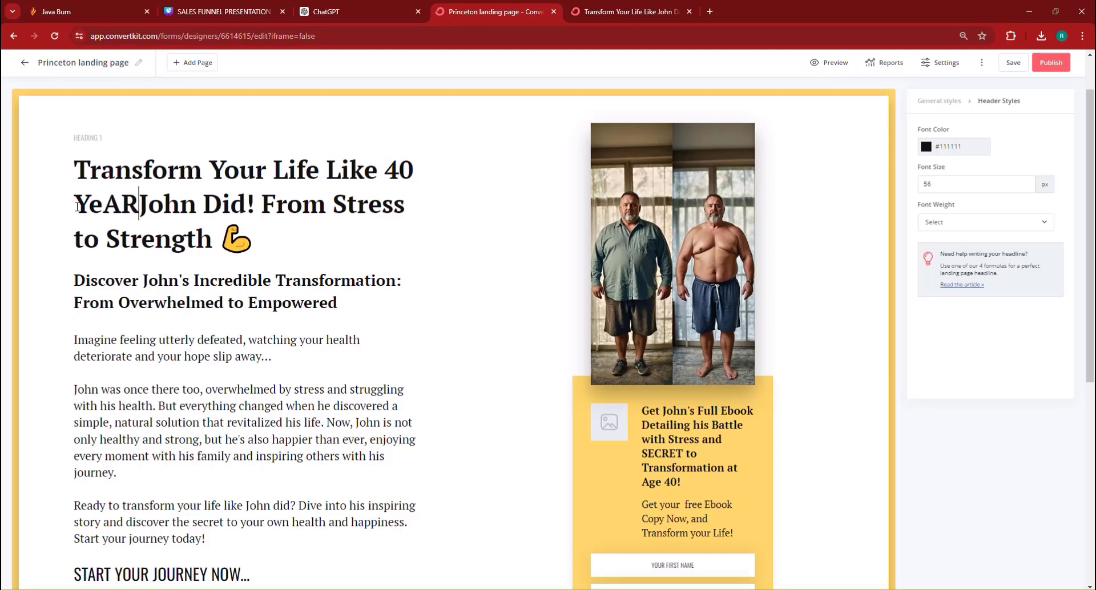
key(BackSpace)
key(BackSpace)
key(BackSpace)
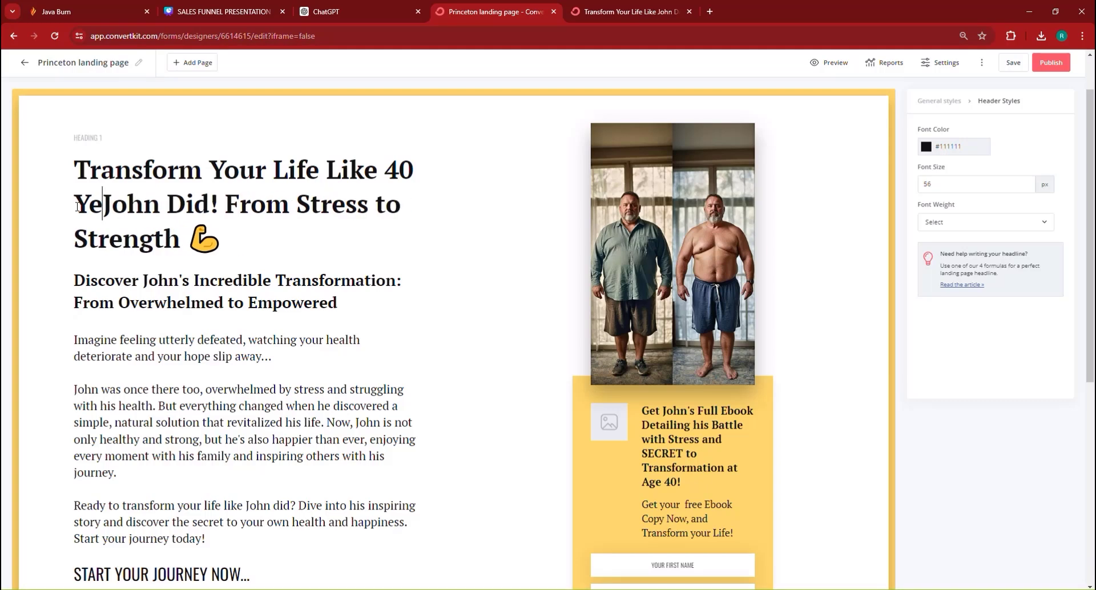
text(ar Old)
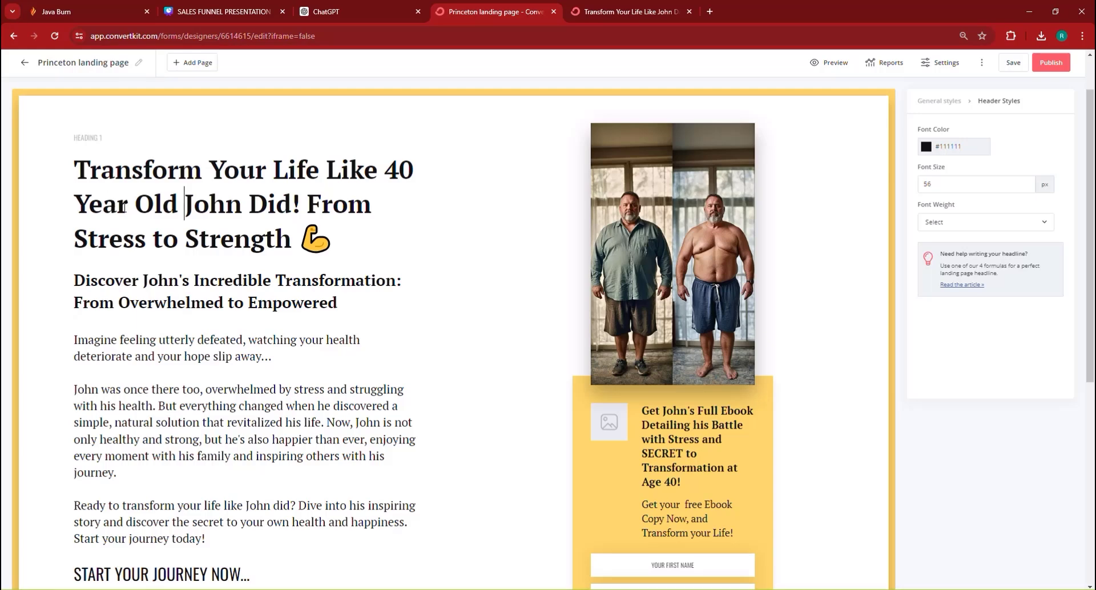
click(386, 171)
text(")
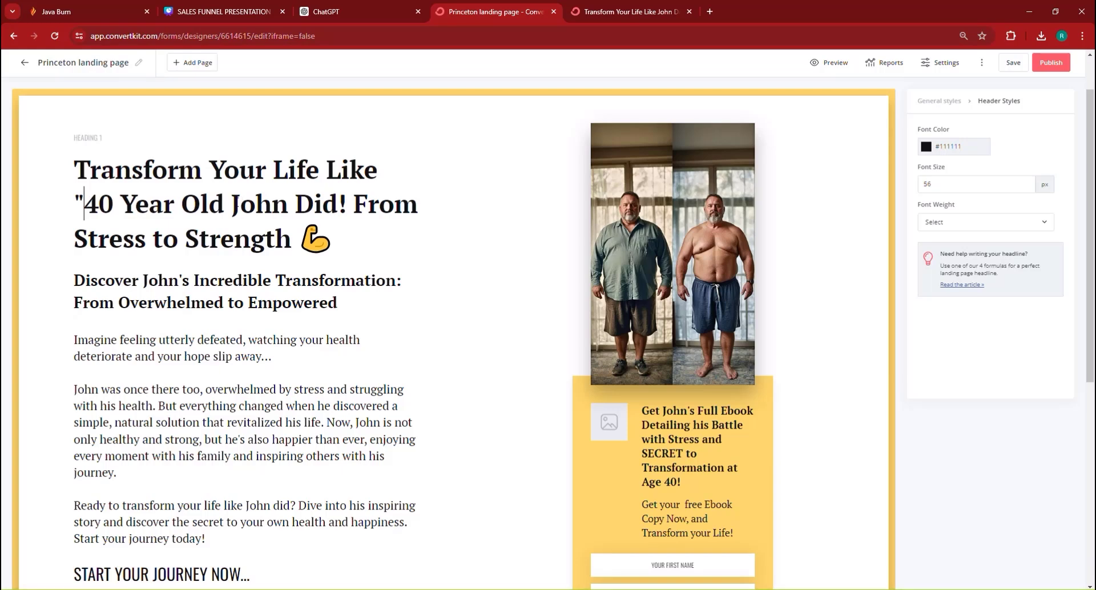
click(224, 201)
text(")
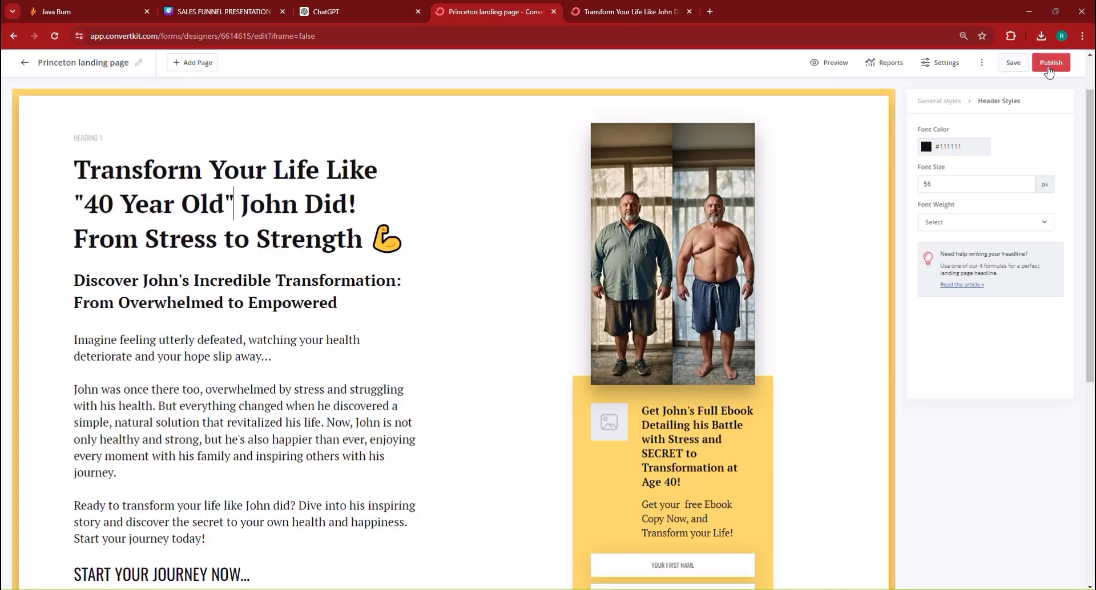
Step: Save and republish the page with the "40 Year Old" headline, copying its URL
click(1051, 64)
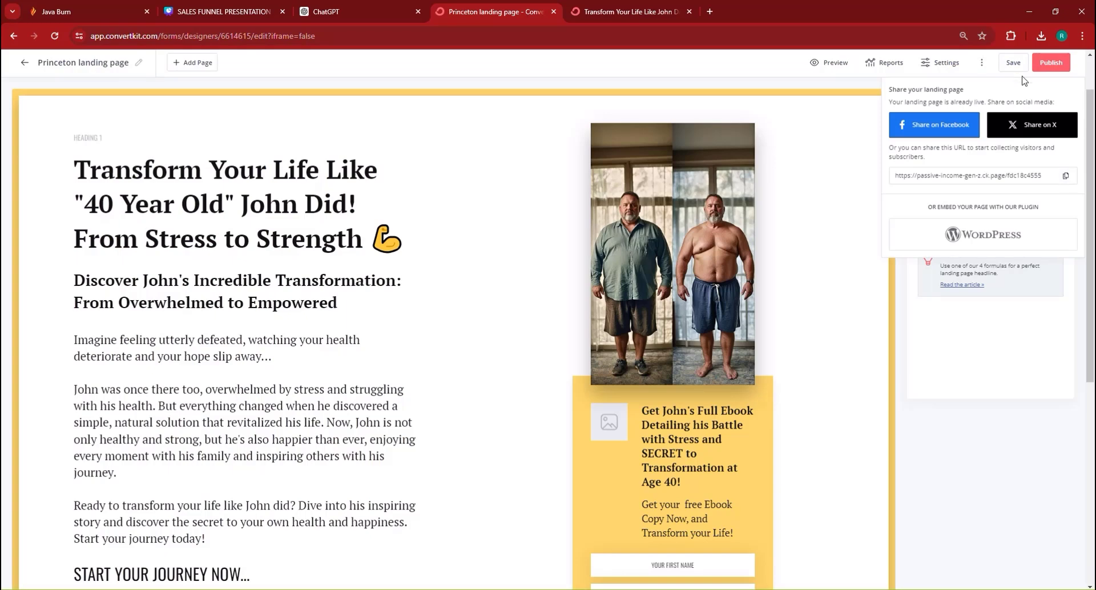
click(1013, 63)
click(1050, 62)
click(1065, 175)
Step: Reload the live page from the copied address, then close that older live tab
click(628, 12)
click(650, 37)
right_click(650, 40)
click(679, 189)
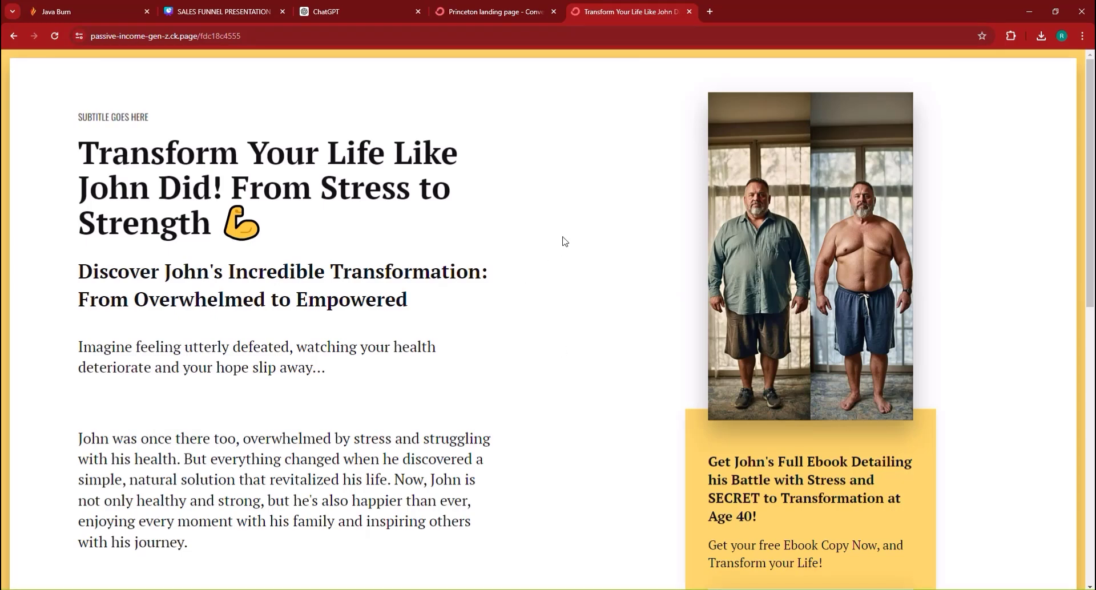
click(659, 34)
key(Return)
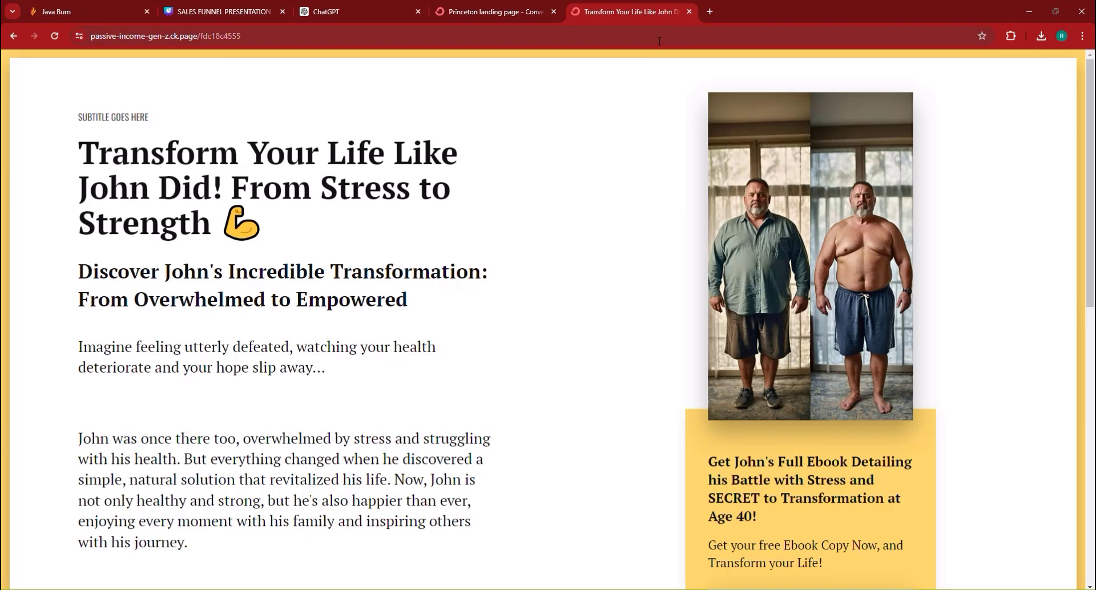
click(485, 12)
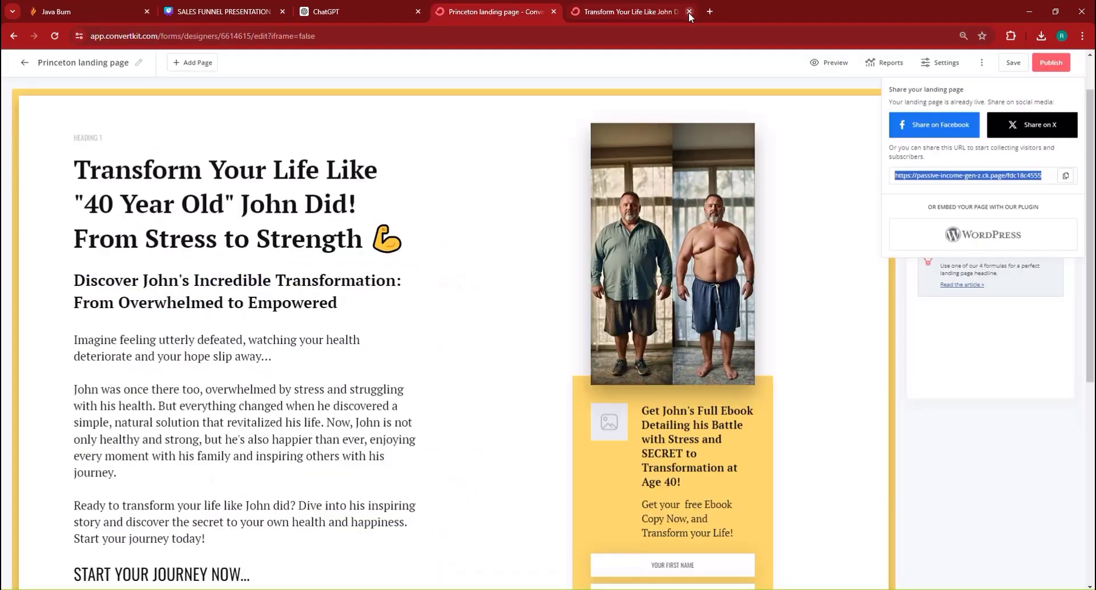
click(689, 11)
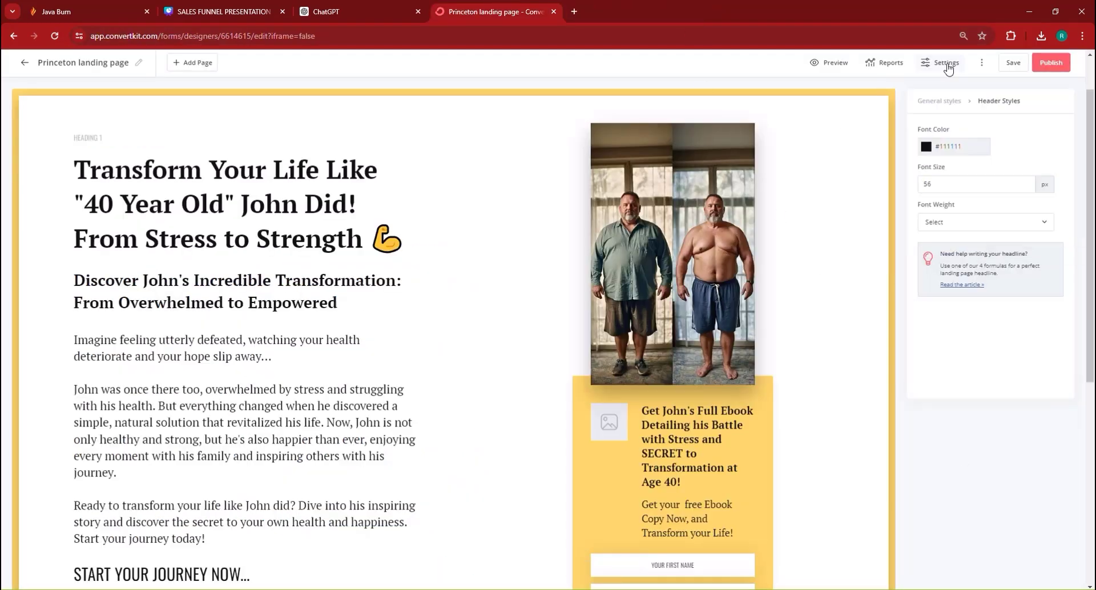
Step: In Settings, replace 'confirm your subscription' in the success message with 'Download your Free Ebook Copy.'
click(945, 64)
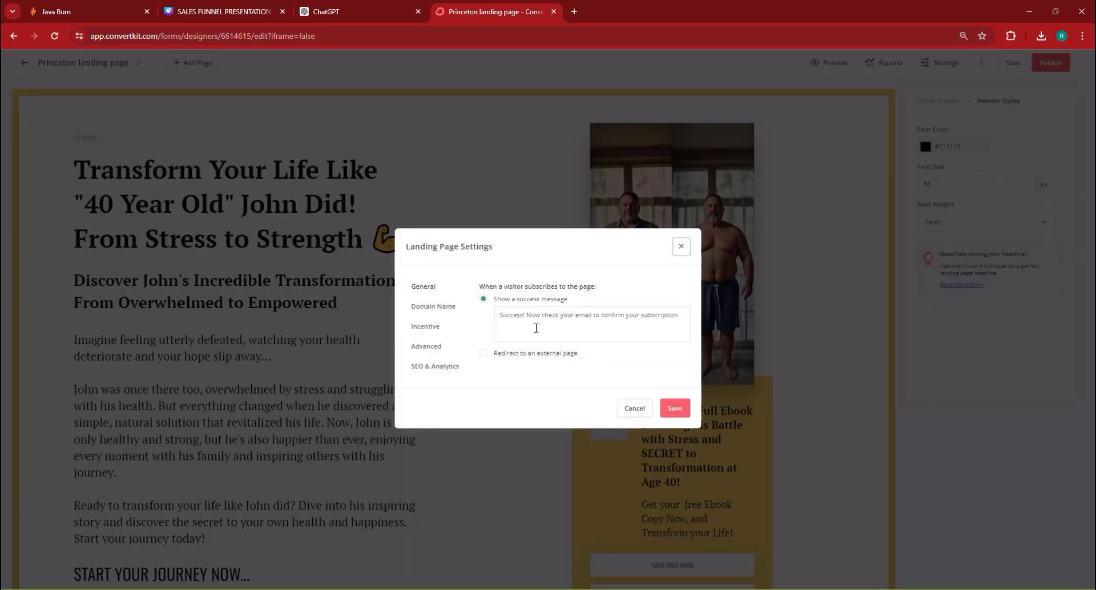
click(554, 327)
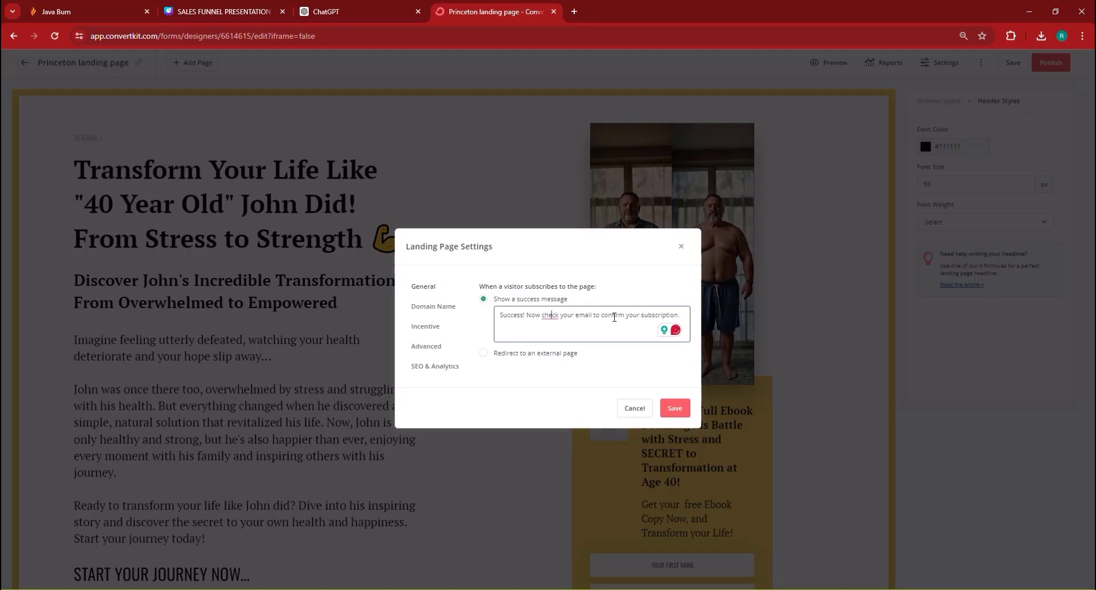
double_click(615, 318)
text(Download)
text(a)
double_click(517, 324)
text(Free Eb)
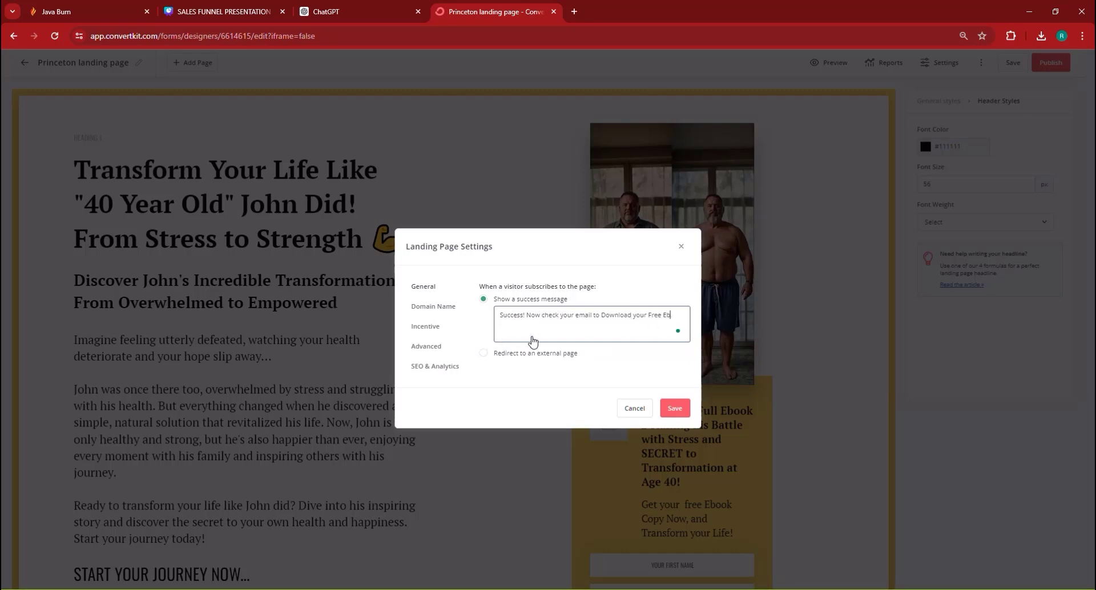
text(ook Copy)
text(.)
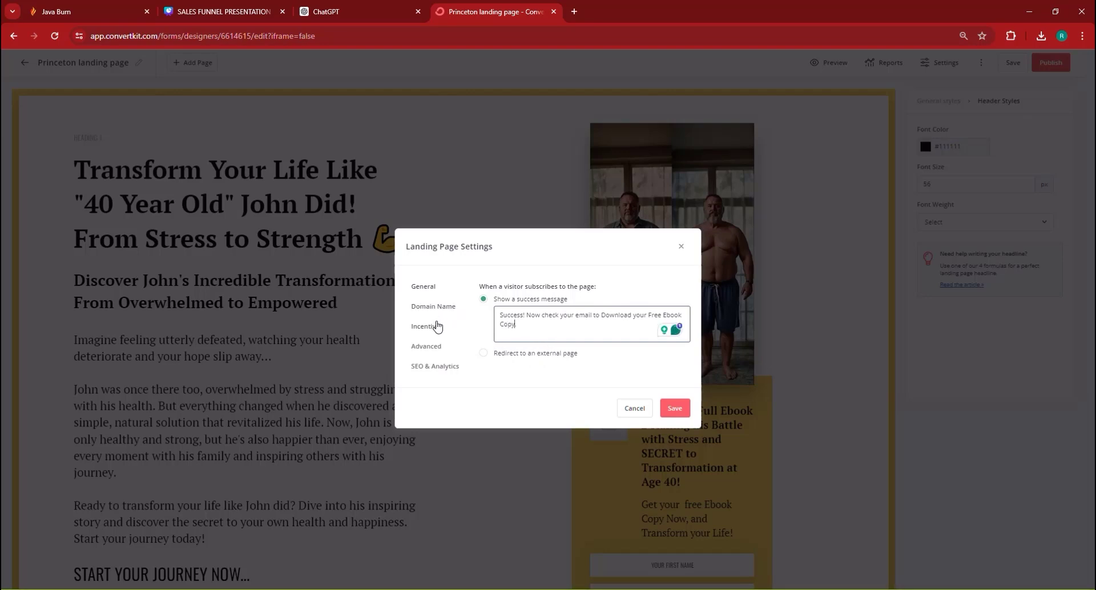
Step: Make the incentive a download of John's Story PDF and open the incentive email editor
click(423, 331)
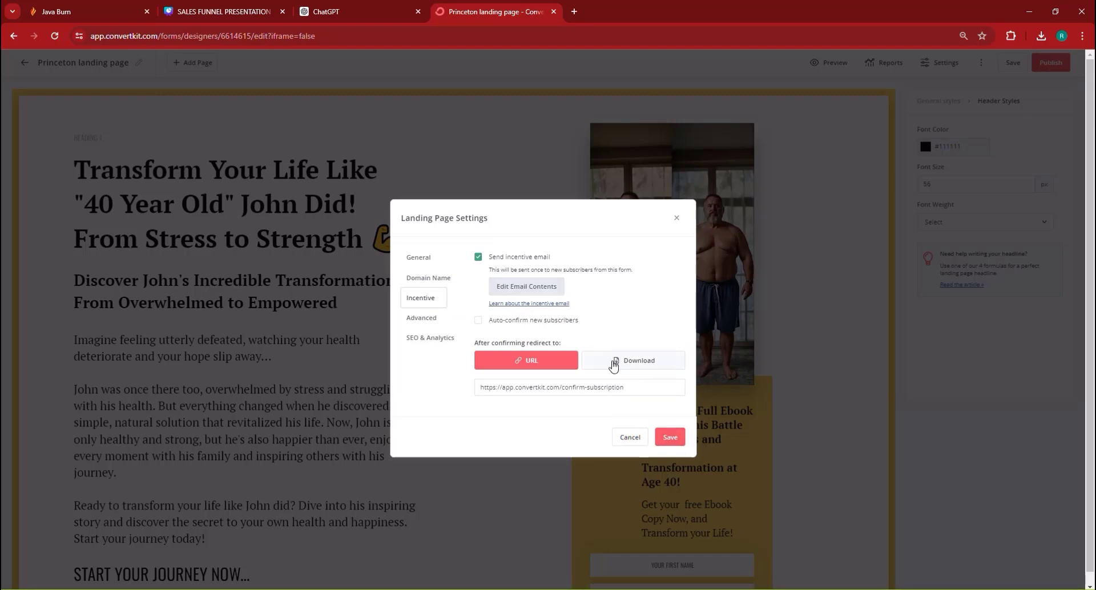
click(610, 365)
click(512, 394)
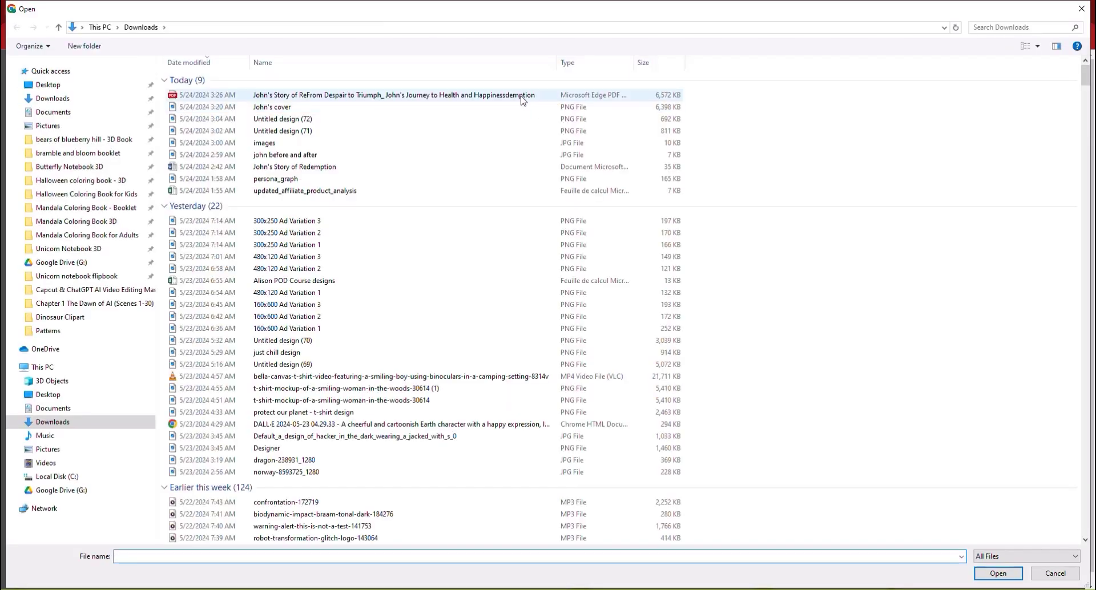
double_click(521, 102)
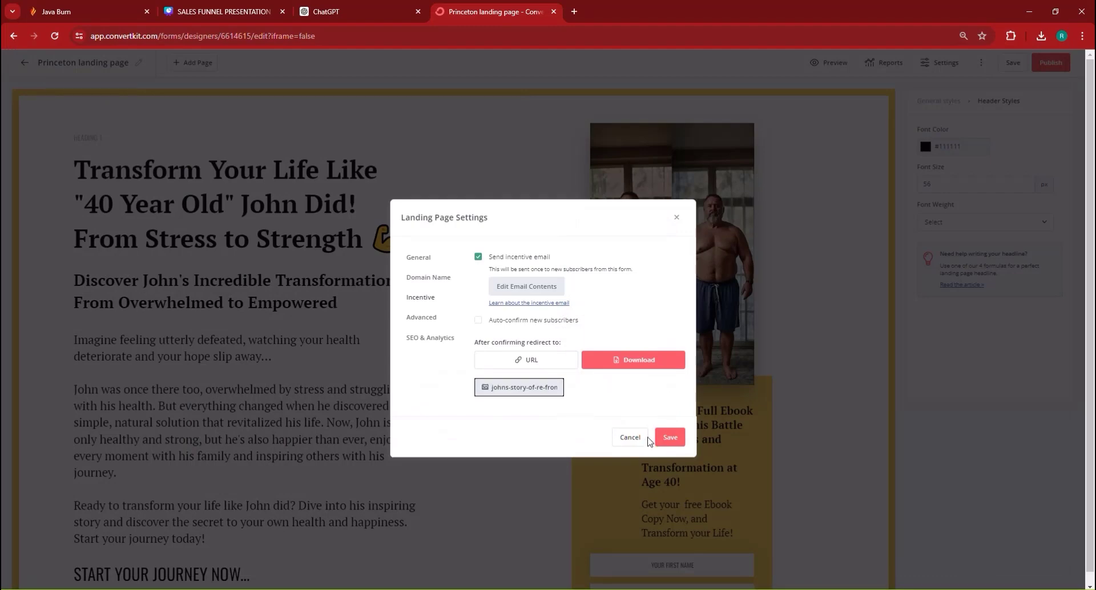
click(531, 288)
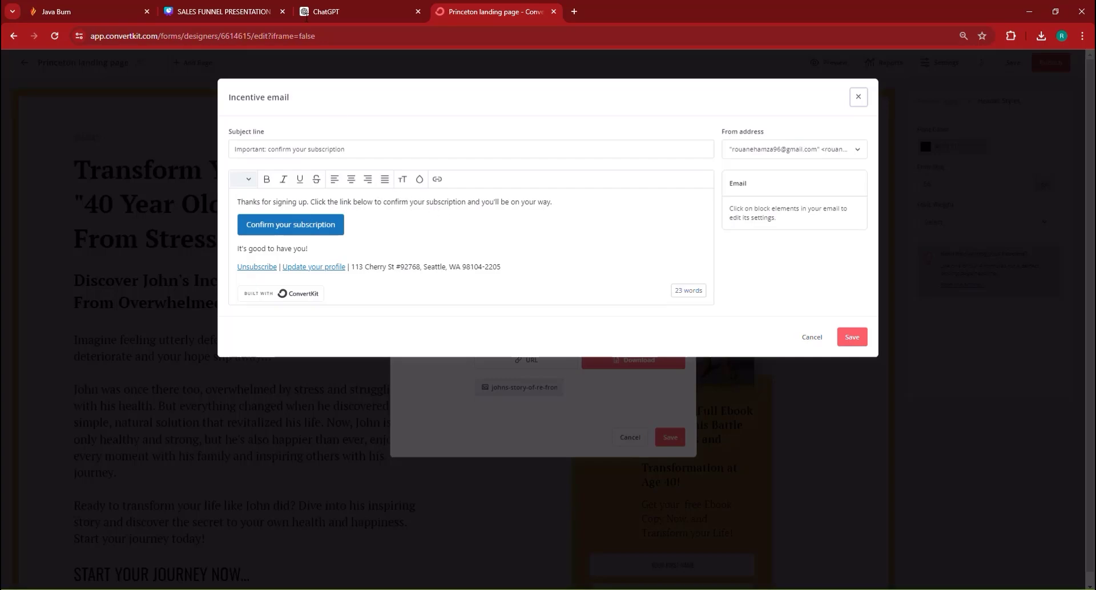
click(358, 6)
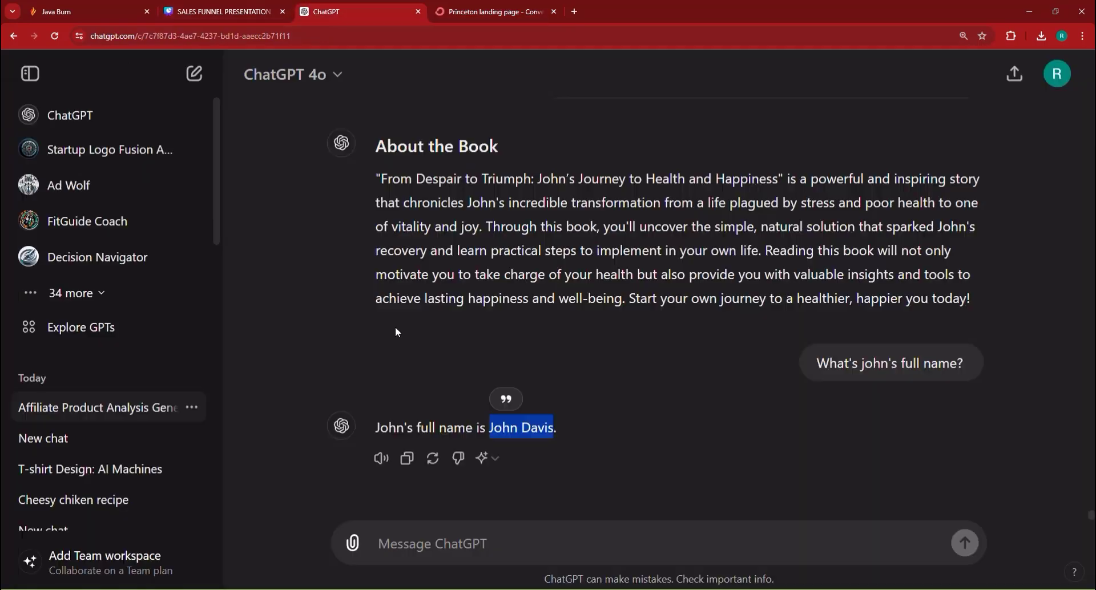
Step: Ask ChatGPT for a very short congratulations email for people who received the ebook
click(431, 545)
text(w)
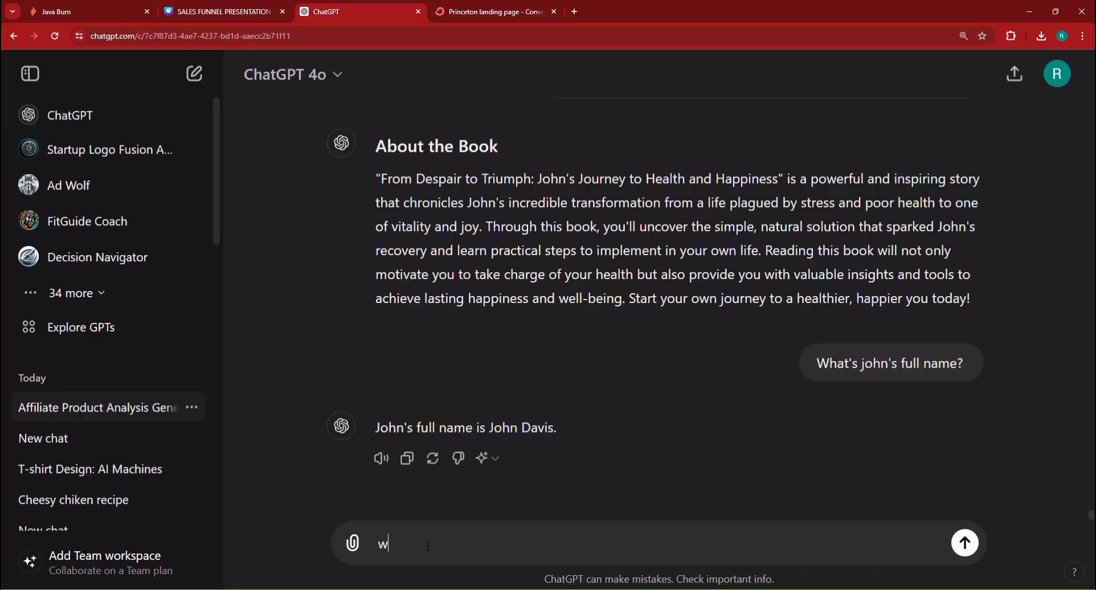
text(rite a)
text(congratulations email for people that received the ebook via email, keep it very short)
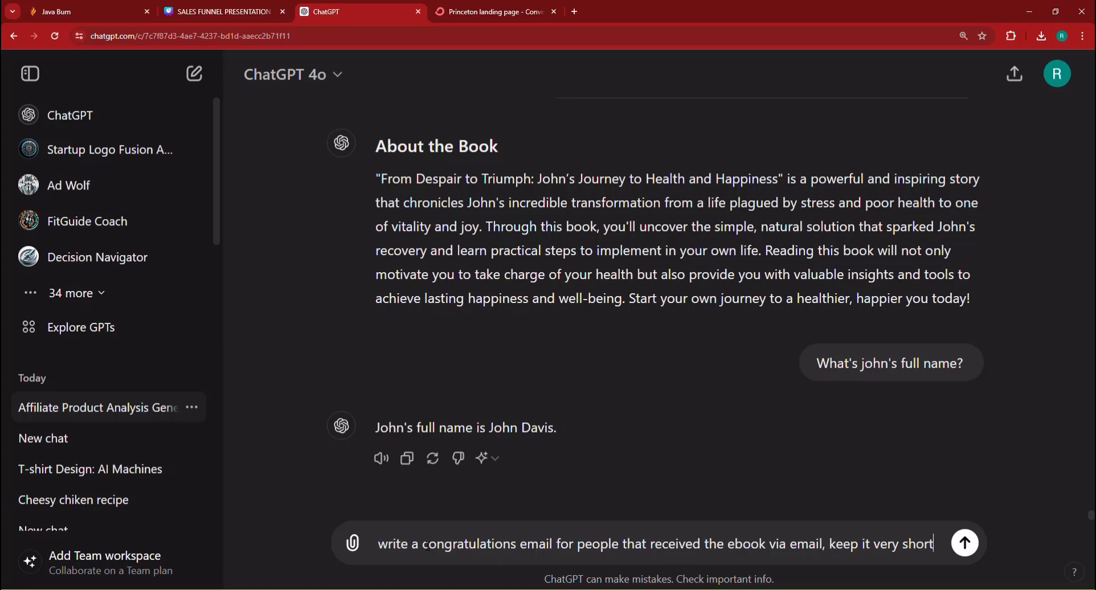
Step: Relabel the incentive email's 'Confirm your subscription' button to 'Donwload your Free Copy'
click(483, 10)
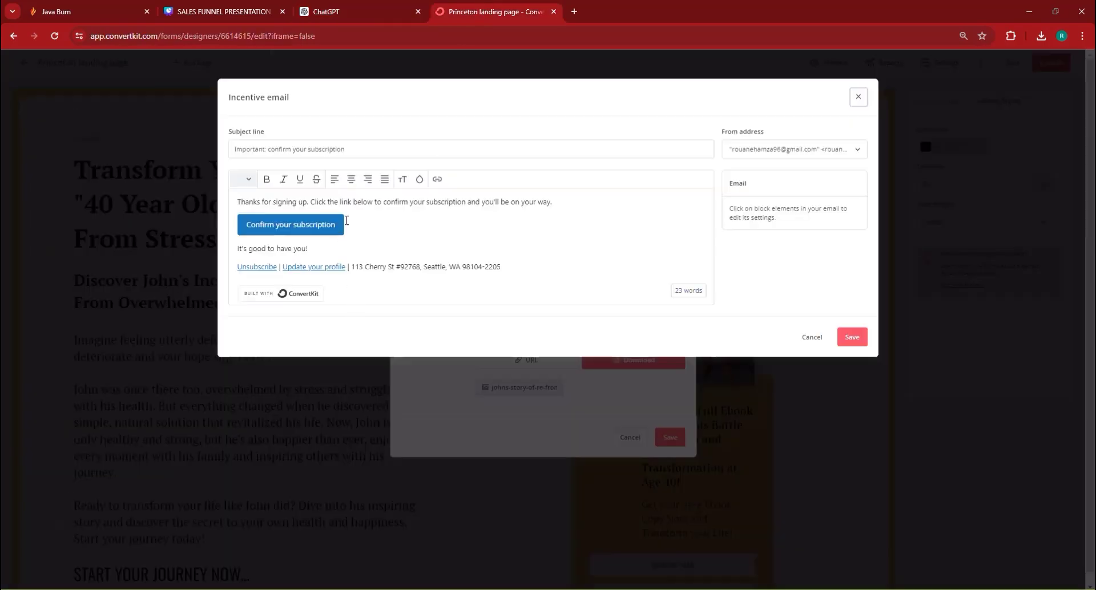
click(365, 208)
click(379, 238)
click(310, 227)
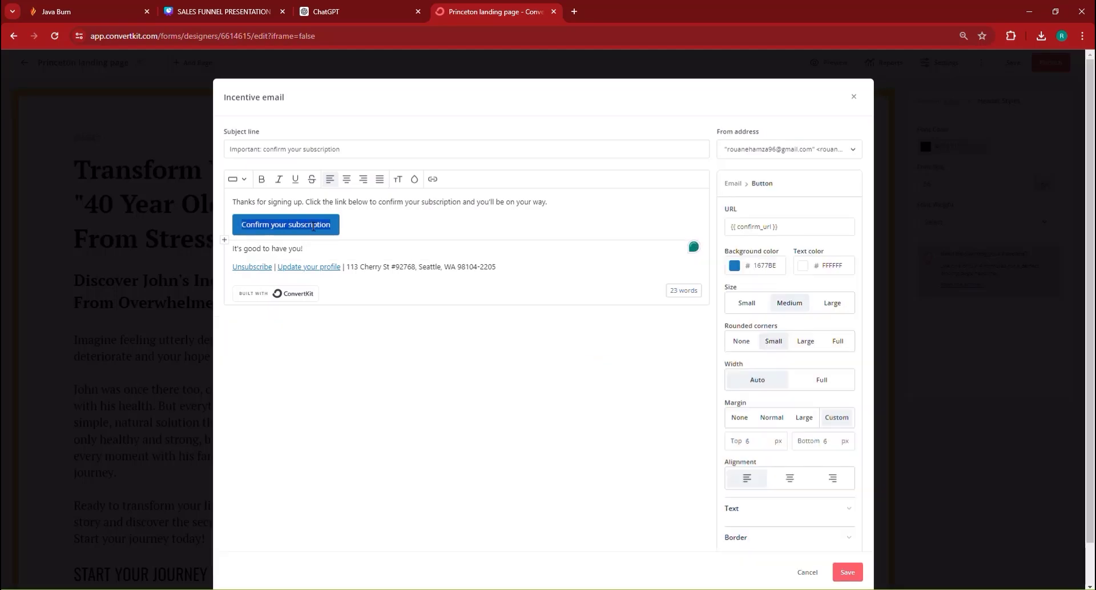
click(331, 226)
key(BackSpace)
key(BackSpace)
key(BackSpace)
key(BackSpace)
key(BackSpace)
key(BackSpace)
key(BackSpace)
key(BackSpace)
key(BackSpace)
key(BackSpace)
key(BackSpace)
text(Donwload your Free Copy)
Step: Copy the first two paragraphs of ChatGPT's congratulations email reply
click(350, 11)
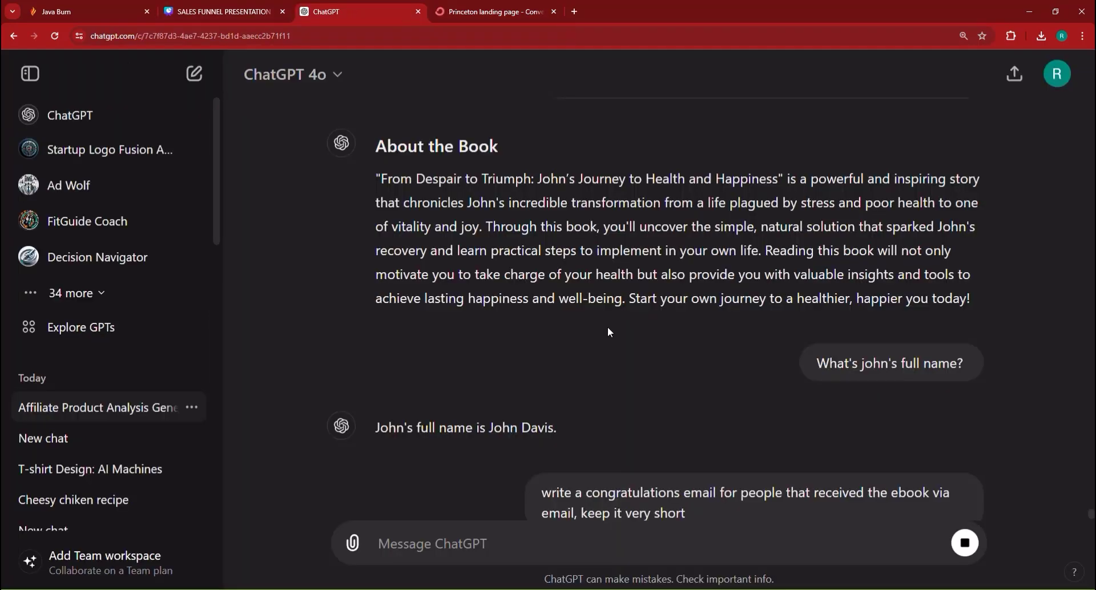
scroll(621, 377, down, 5)
scroll(584, 359, down, 3)
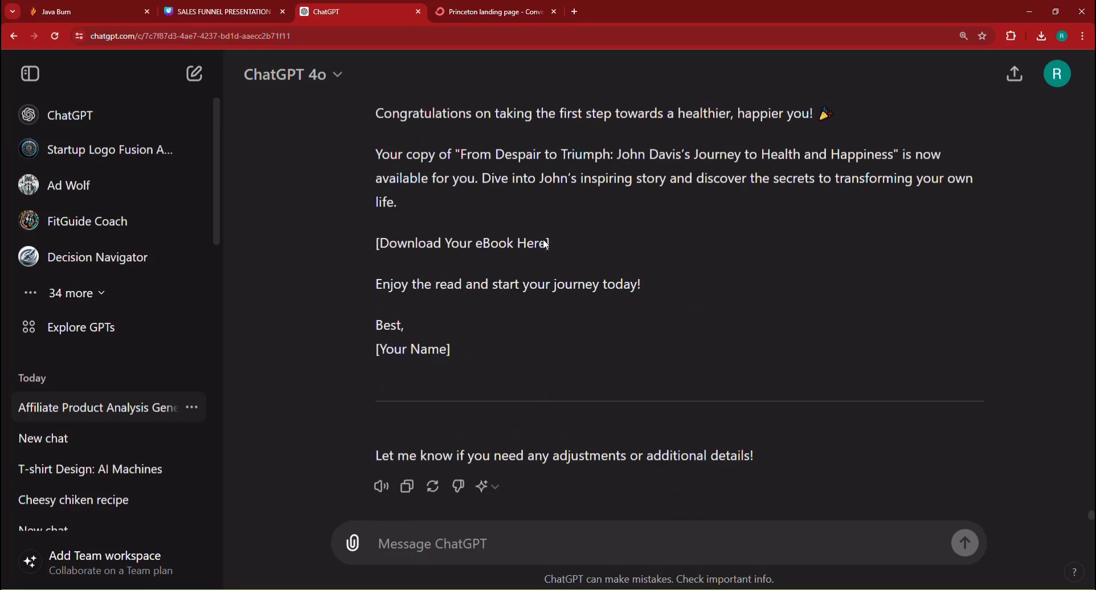
scroll(538, 277, up, 2)
scroll(538, 277, up, 1)
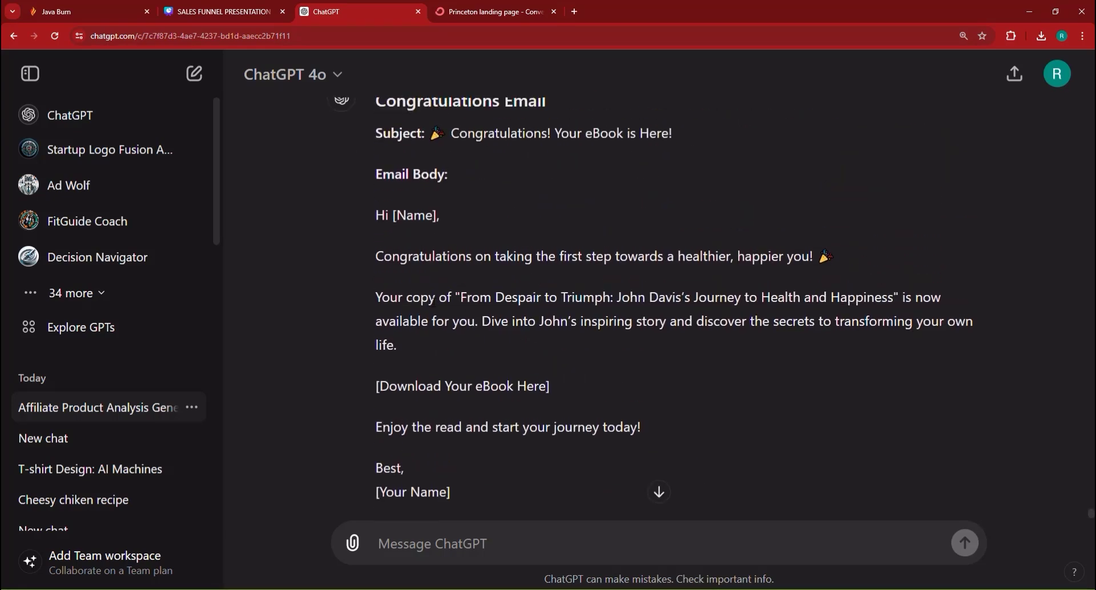
drag(377, 257, 473, 318)
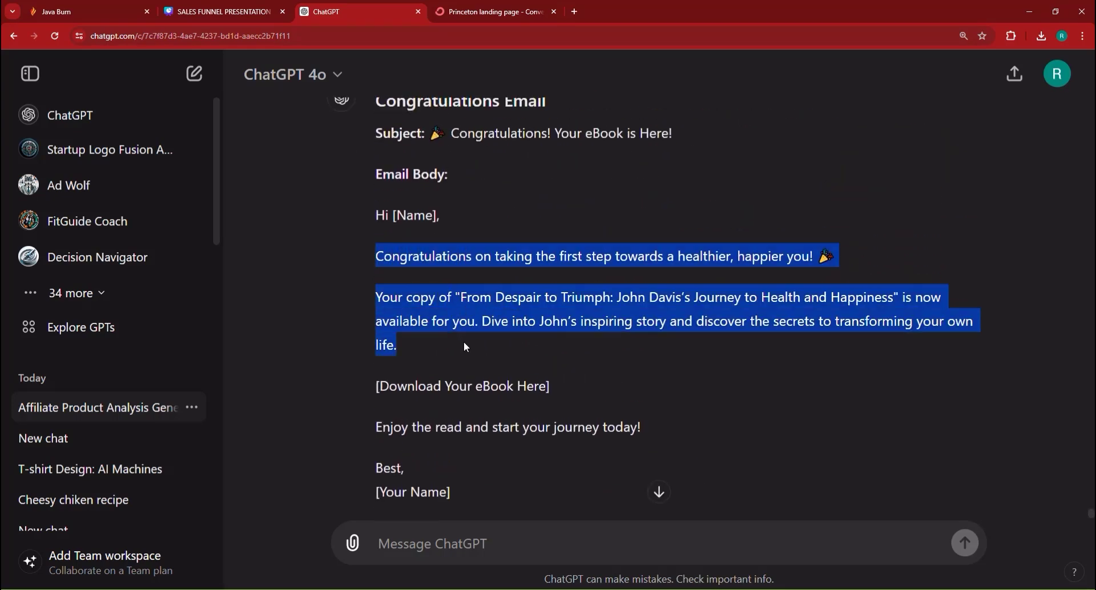
right_click(474, 318)
click(490, 326)
click(491, 12)
Step: Replace the email's opening paragraph with the copied congratulations text, then save the email and settings
triple_click(300, 204)
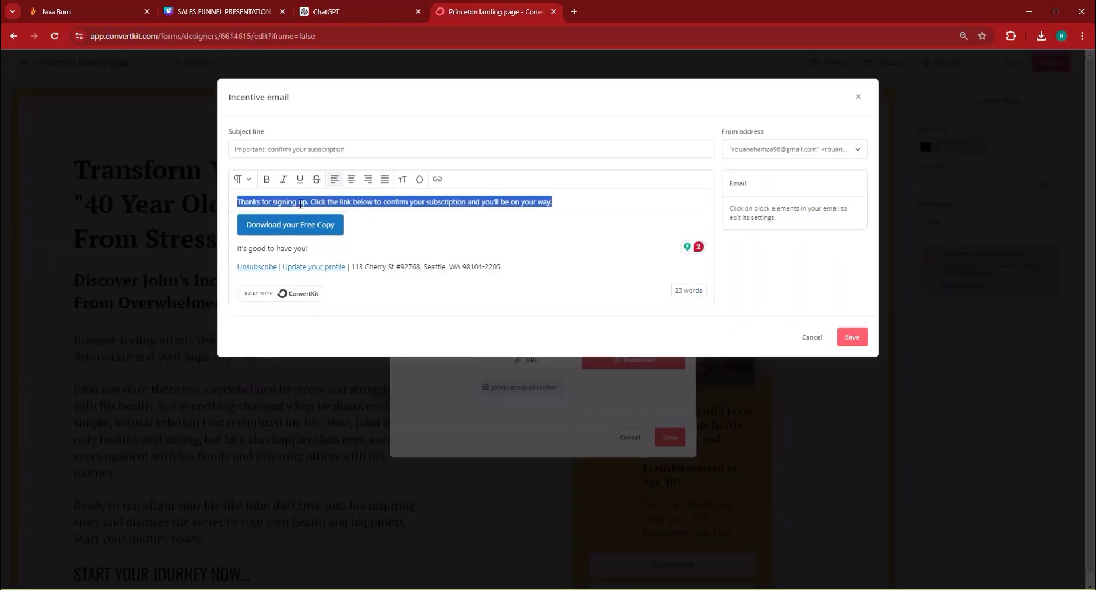
key(ctrl+v)
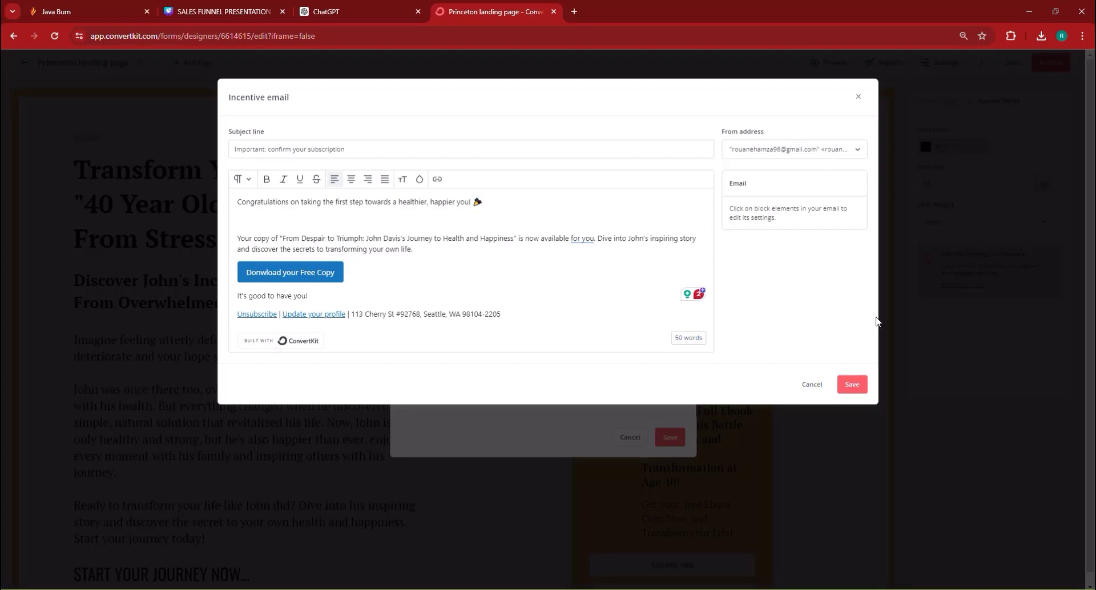
click(849, 387)
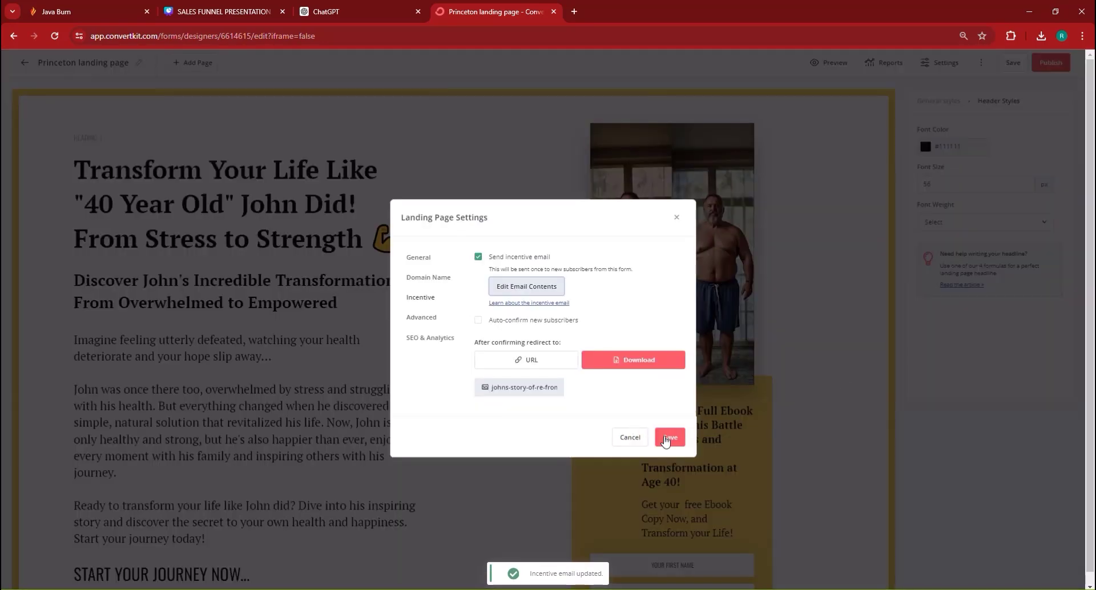
click(671, 438)
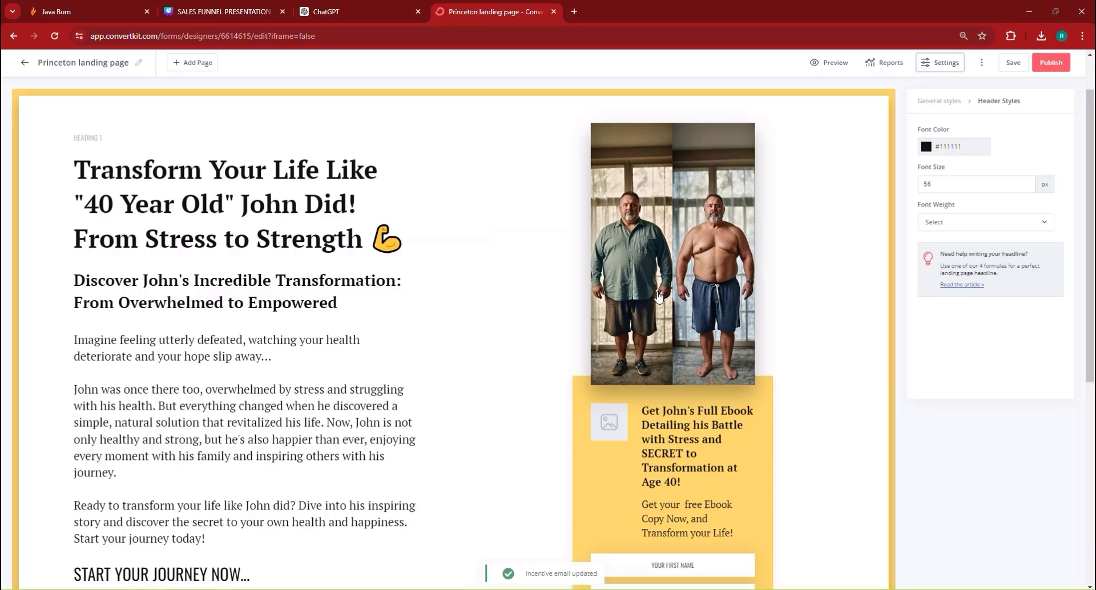
Step: Publish the landing page and open its live link in a new tab
click(1048, 63)
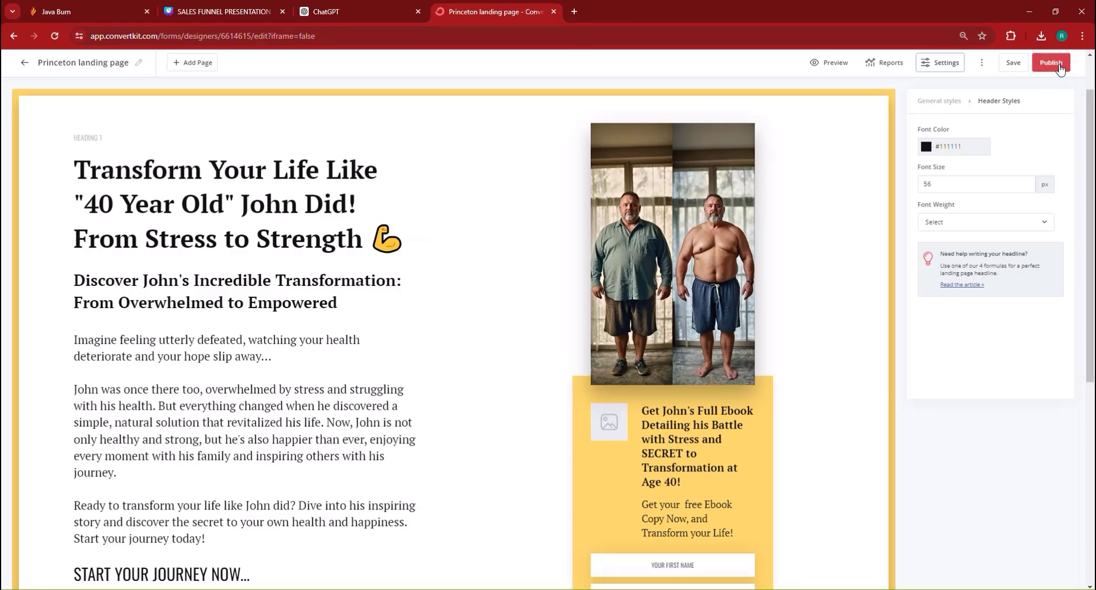
click(573, 12)
right_click(581, 36)
click(659, 149)
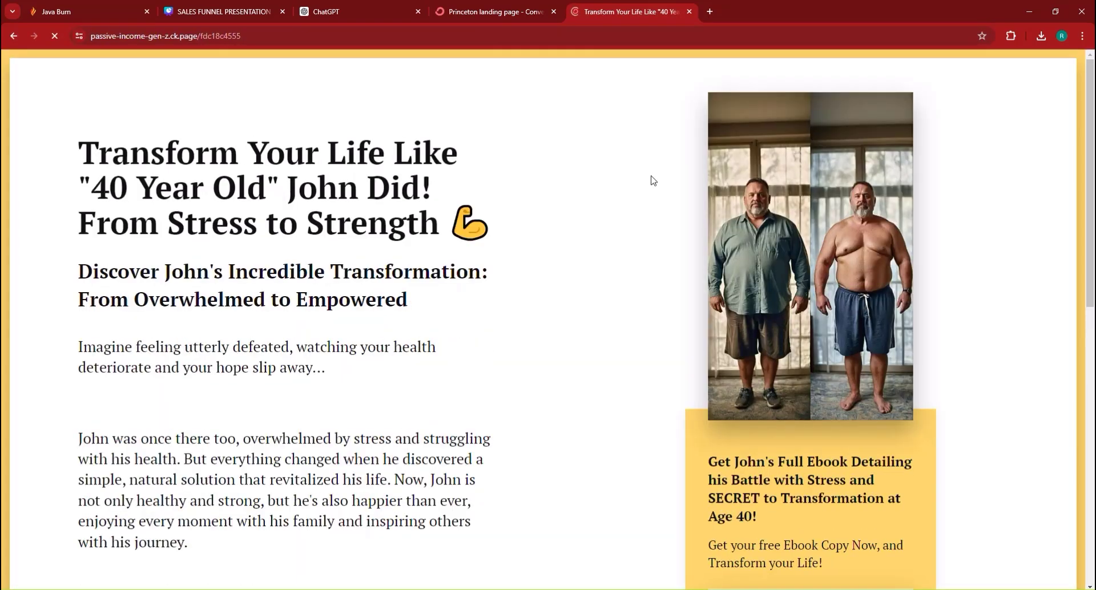
scroll(654, 180, down, 3)
scroll(832, 384, down, 2)
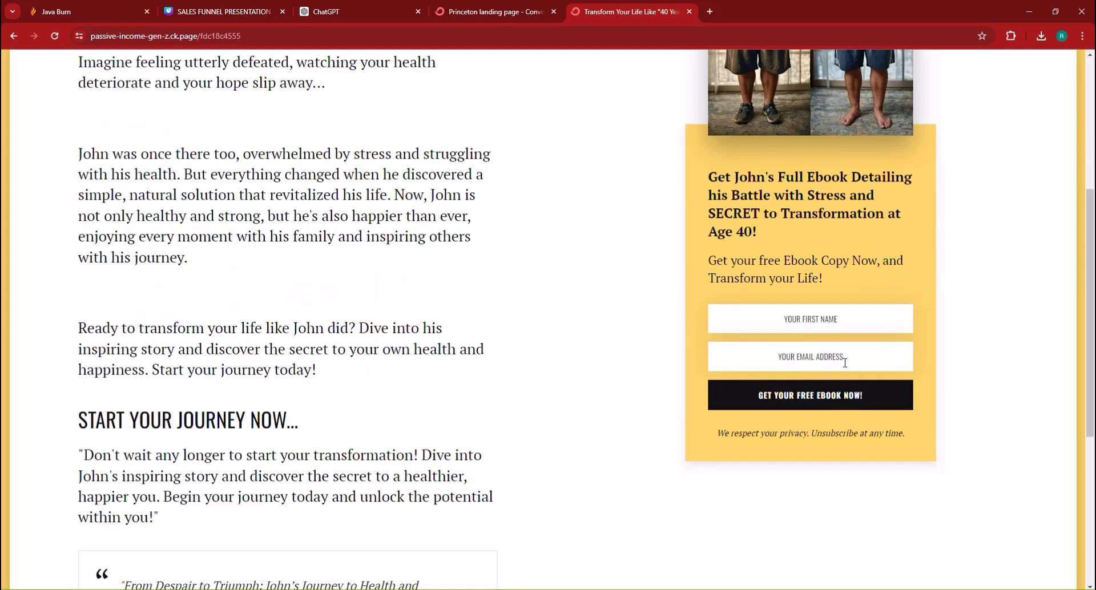
scroll(474, 348, up, 3)
scroll(480, 347, up, 2)
scroll(479, 347, down, 3)
scroll(479, 343, up, 3)
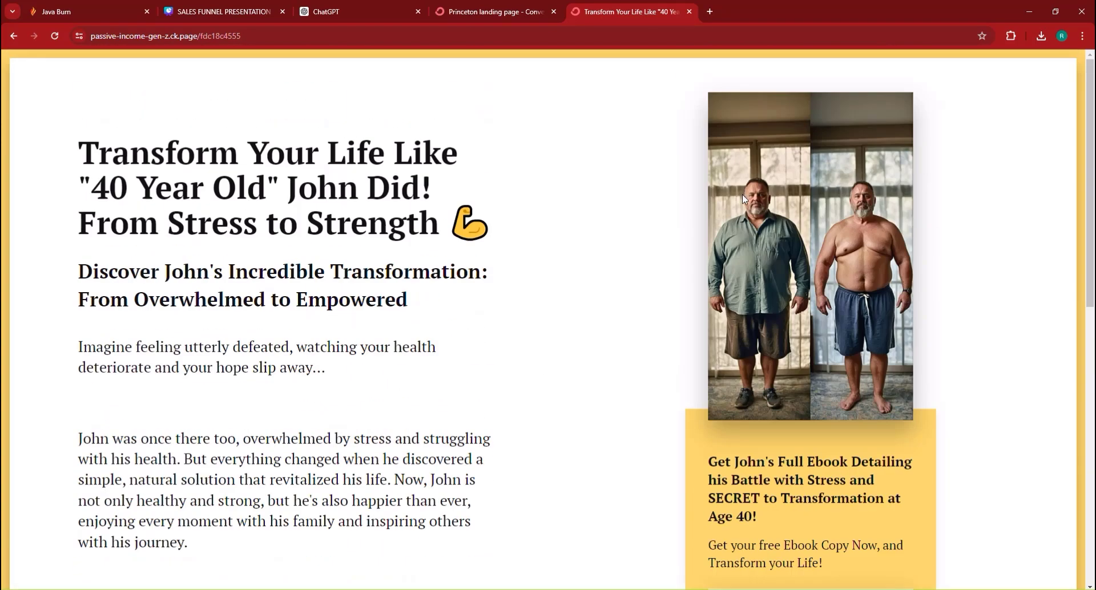
scroll(745, 195, down, 7)
scroll(740, 203, down, 3)
scroll(556, 205, up, 8)
scroll(583, 255, up, 2)
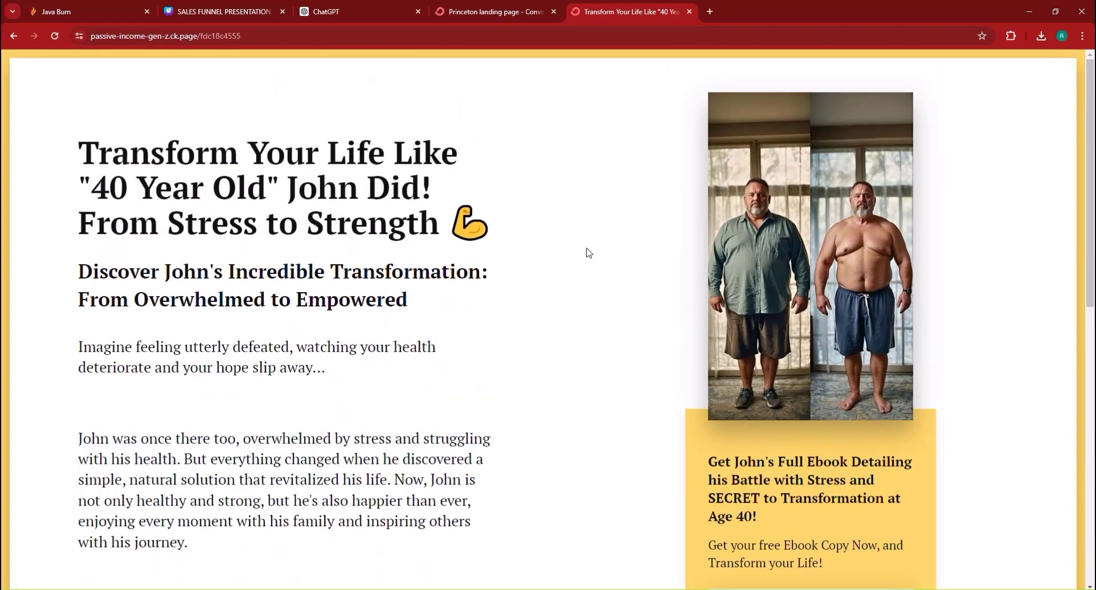